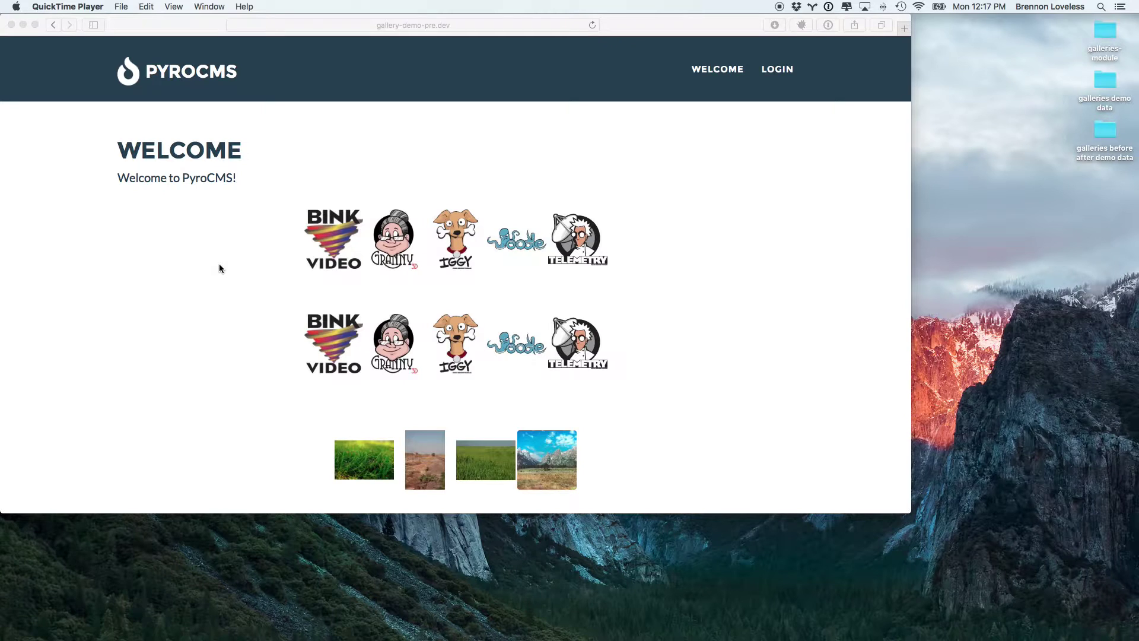
# Step: Step through the first logo gallery in the lightbox, from Bink Video to Telemetry
pyautogui.click(207, 241)
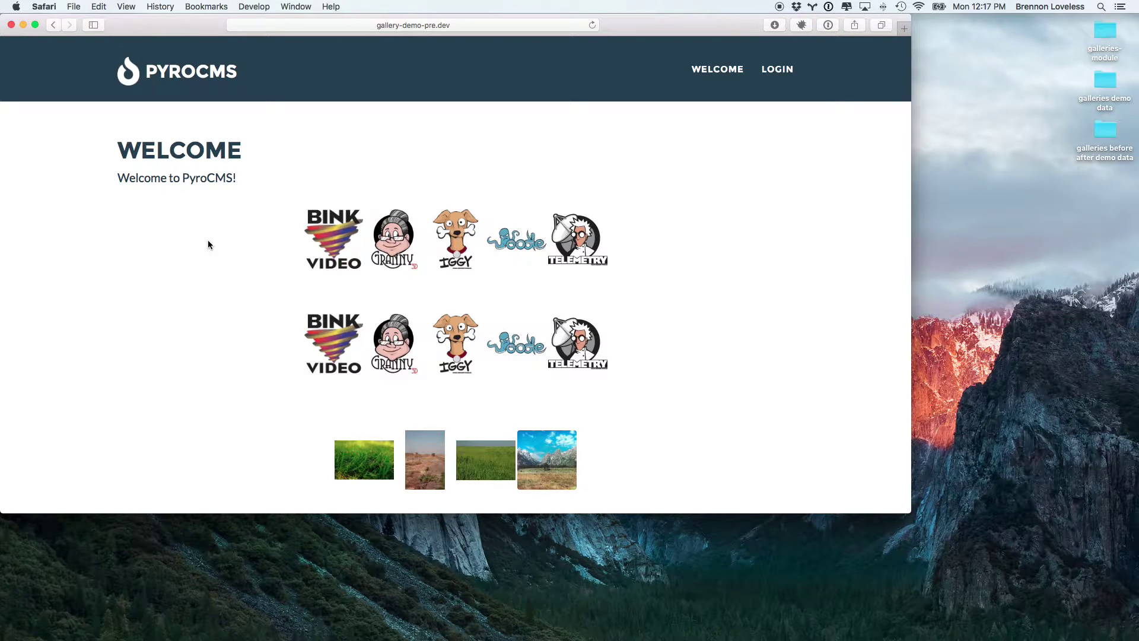
pyautogui.scroll(-2, 208, 244)
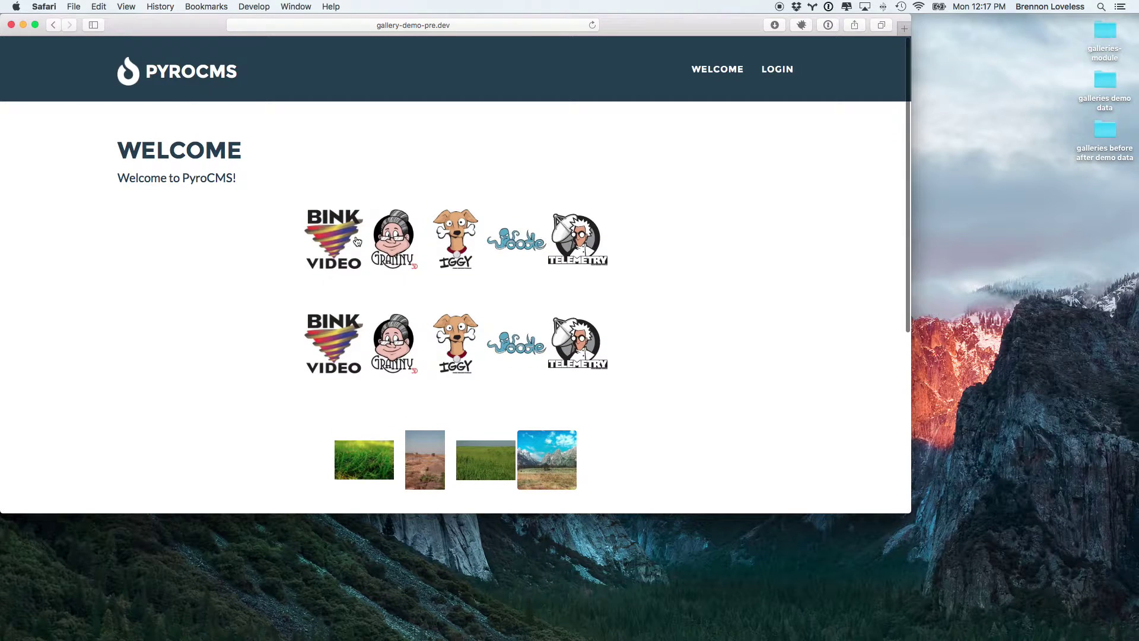
pyautogui.click(324, 242)
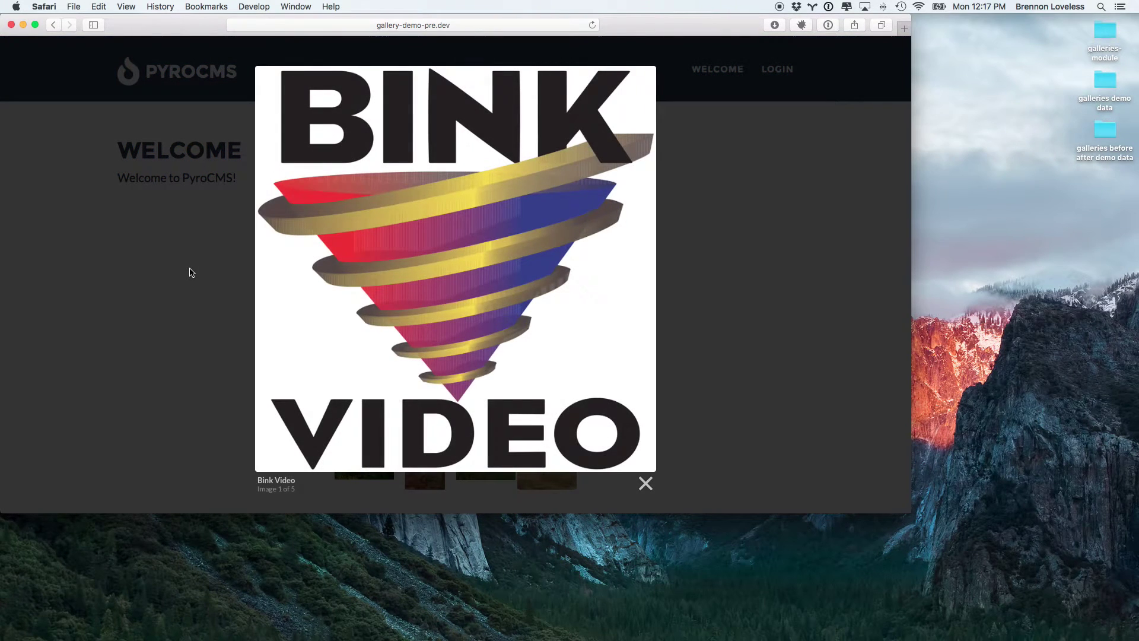
pyautogui.press('Right')
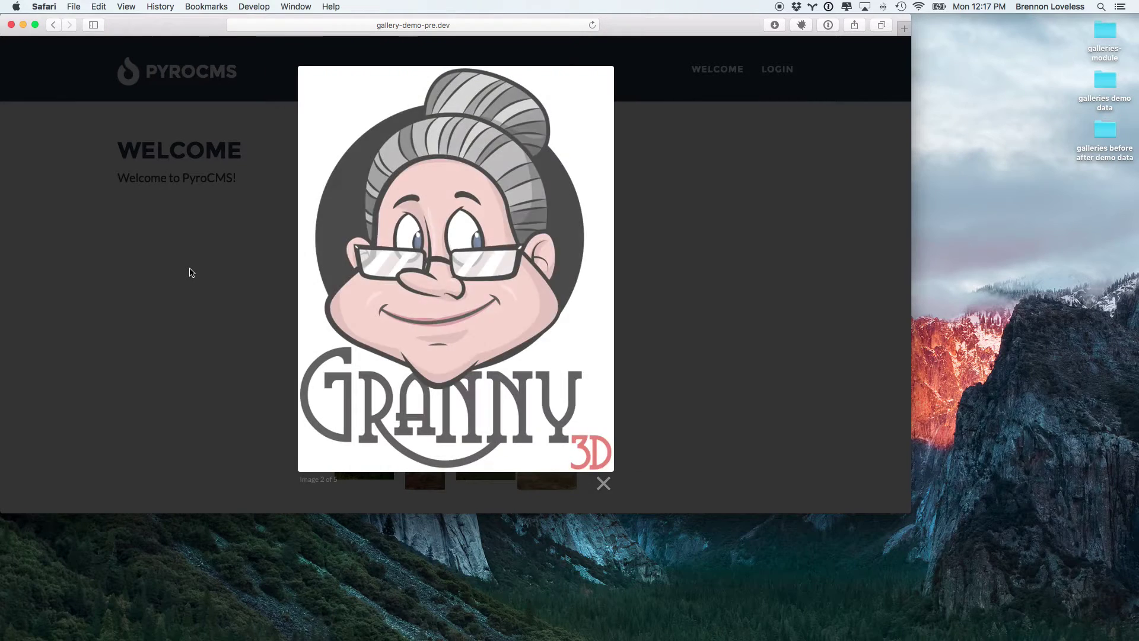
pyautogui.press('Right')
pyautogui.press('Escape')
pyautogui.press('Right')
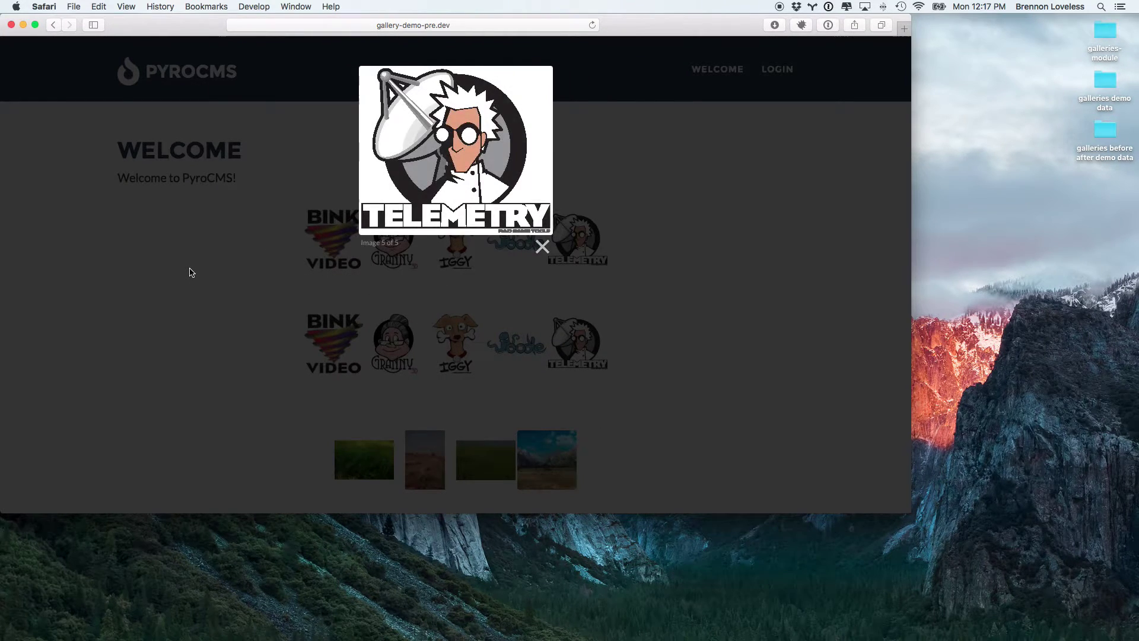
pyautogui.press('Escape')
# Step: Browse the logo galleries' lightboxes again: Bink Video, Granny 3D, Telemetry and Woodle
pyautogui.click(333, 353)
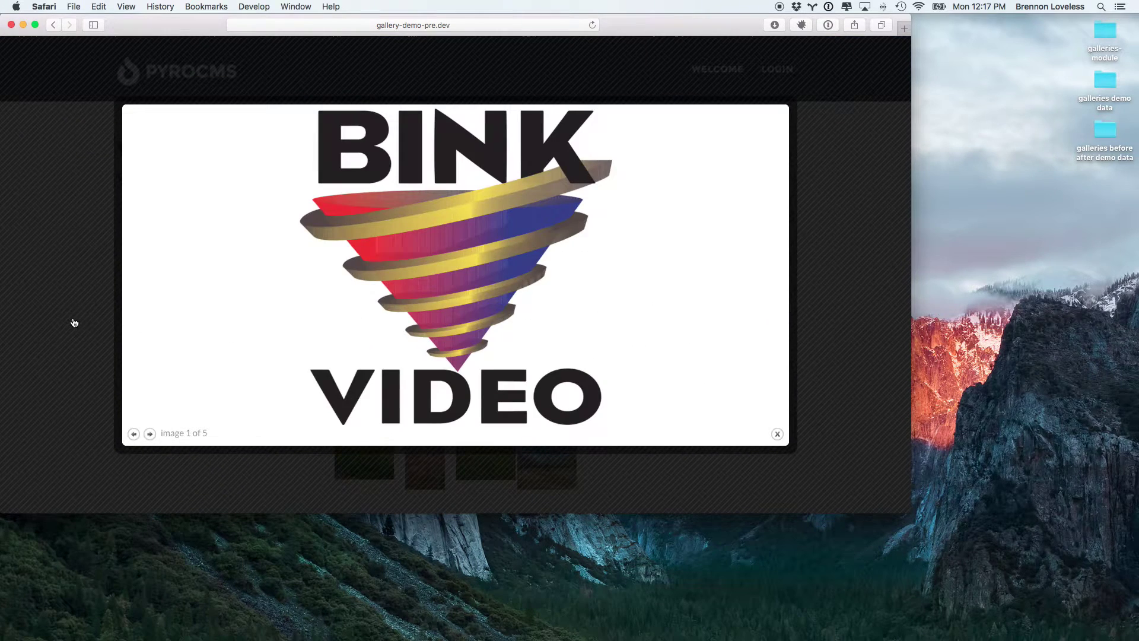
pyautogui.press('Right')
pyautogui.press('Right')
pyautogui.press('Right')
pyautogui.press('Right')
pyautogui.press('Right')
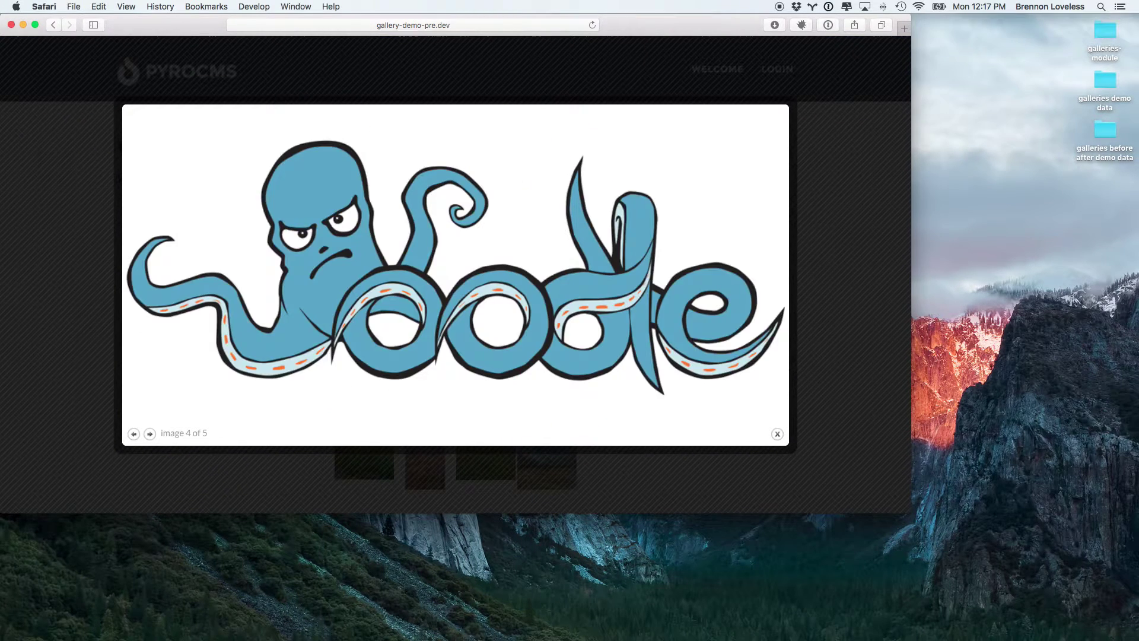
pyautogui.press('Right')
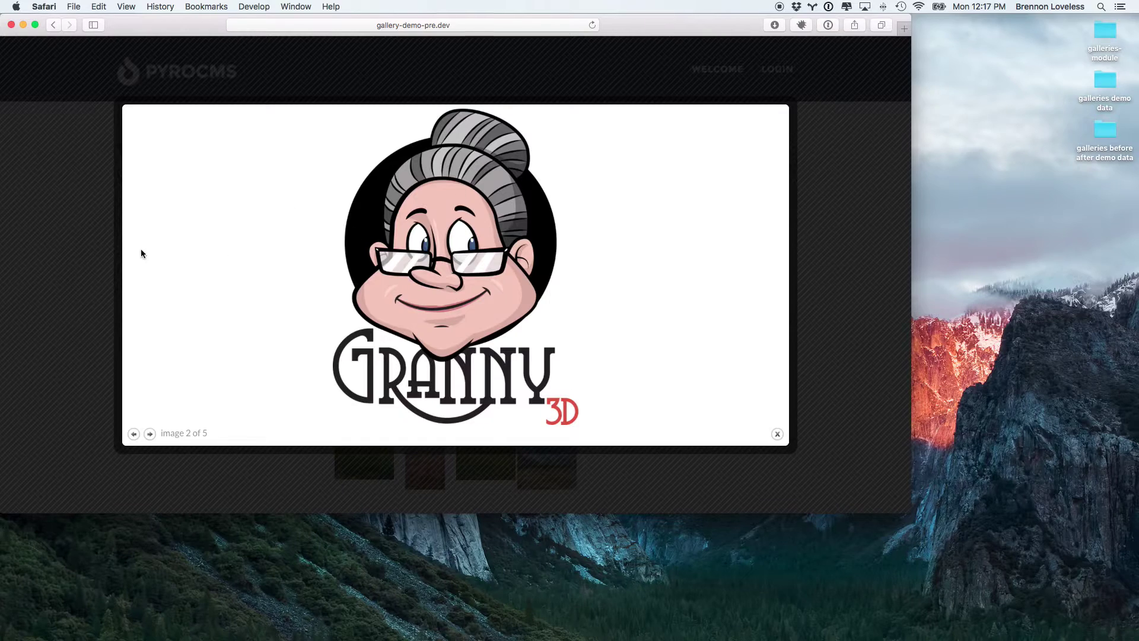
pyautogui.click(75, 237)
pyautogui.click(330, 258)
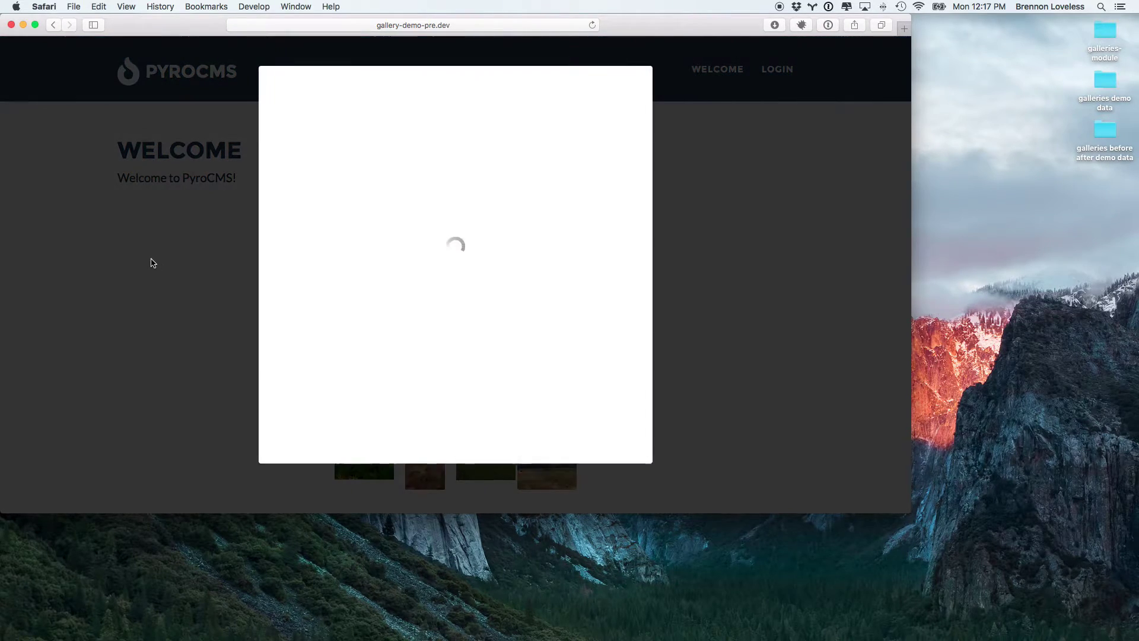
pyautogui.press('Right')
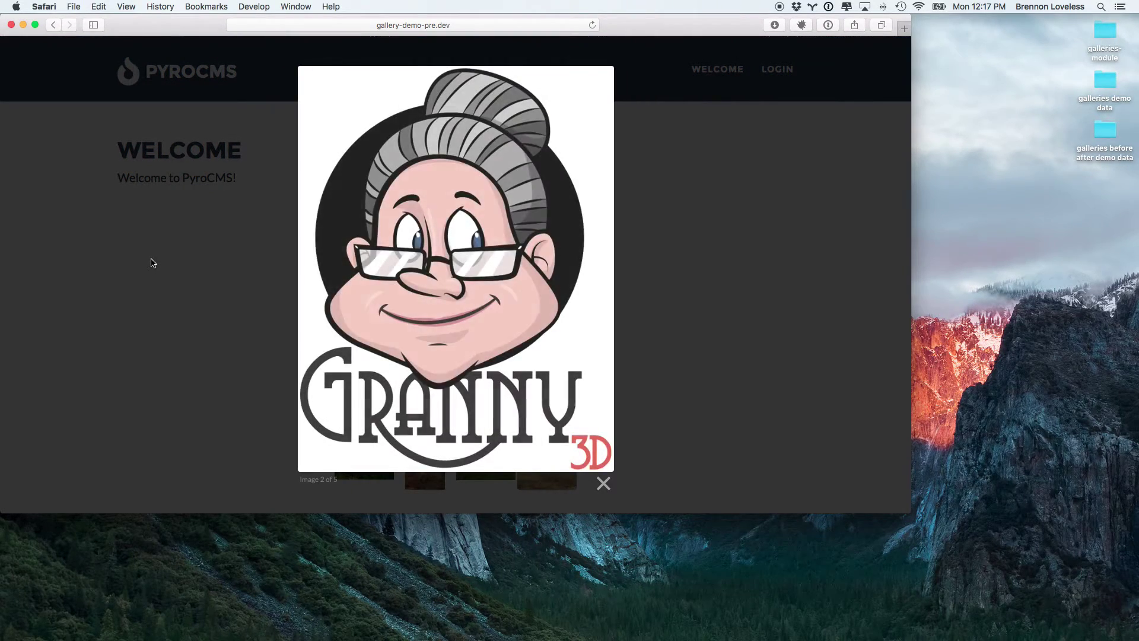
pyautogui.press('Left')
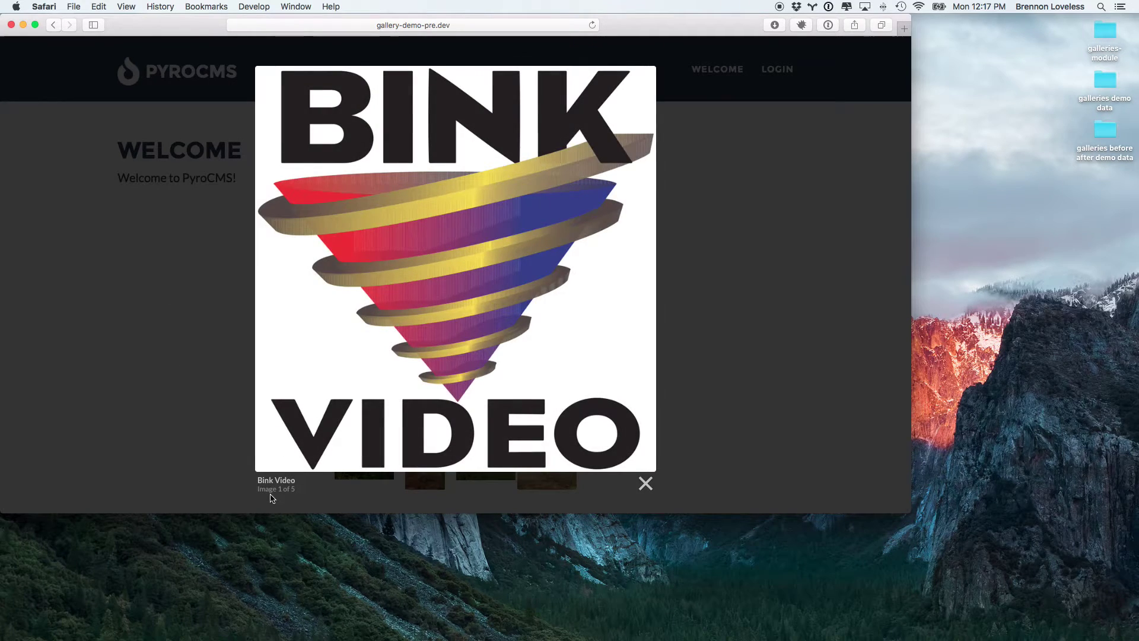
pyautogui.click(177, 379)
pyautogui.click(343, 338)
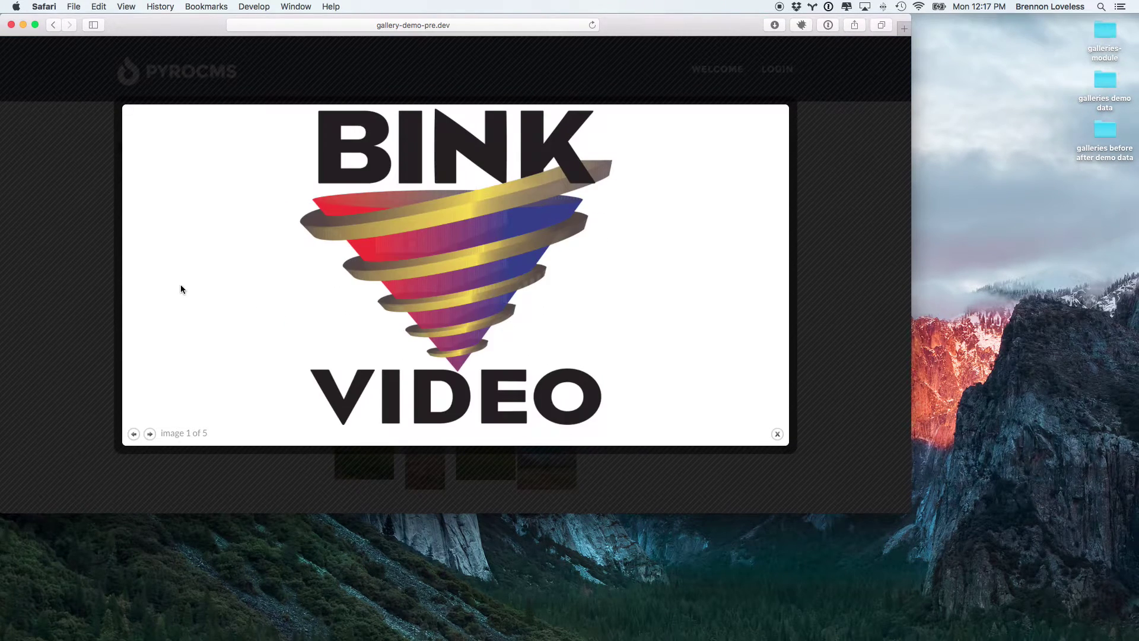
pyautogui.press('Right')
pyautogui.press('Right')
pyautogui.press('Right')
pyautogui.press('Right')
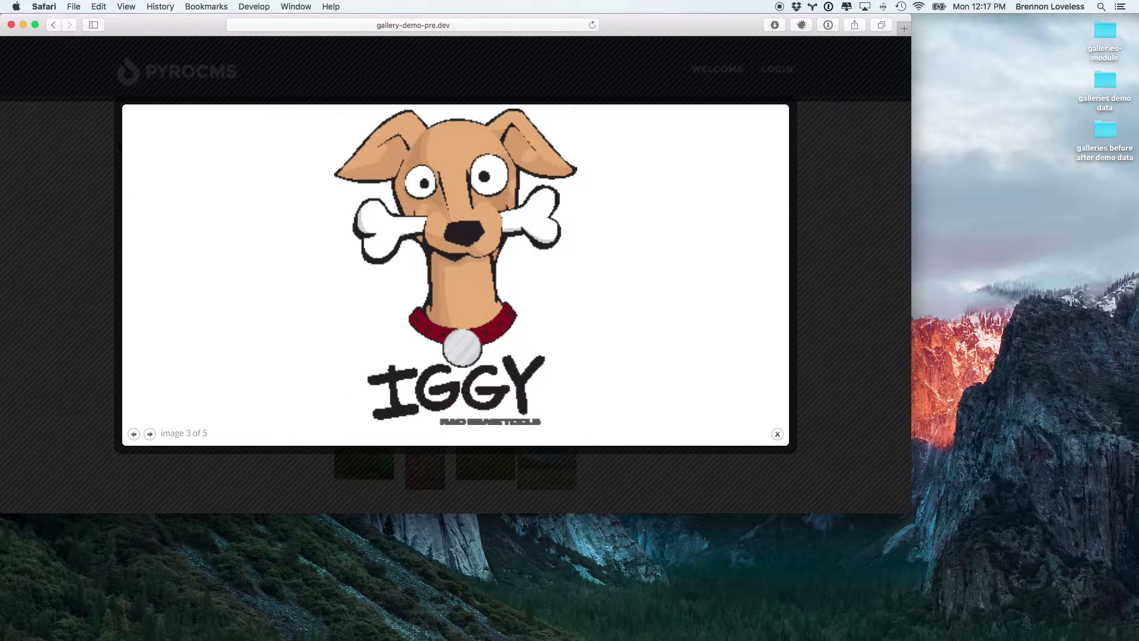
pyautogui.press('Right')
pyautogui.press('Right')
pyautogui.press('Right')
pyautogui.press('Right')
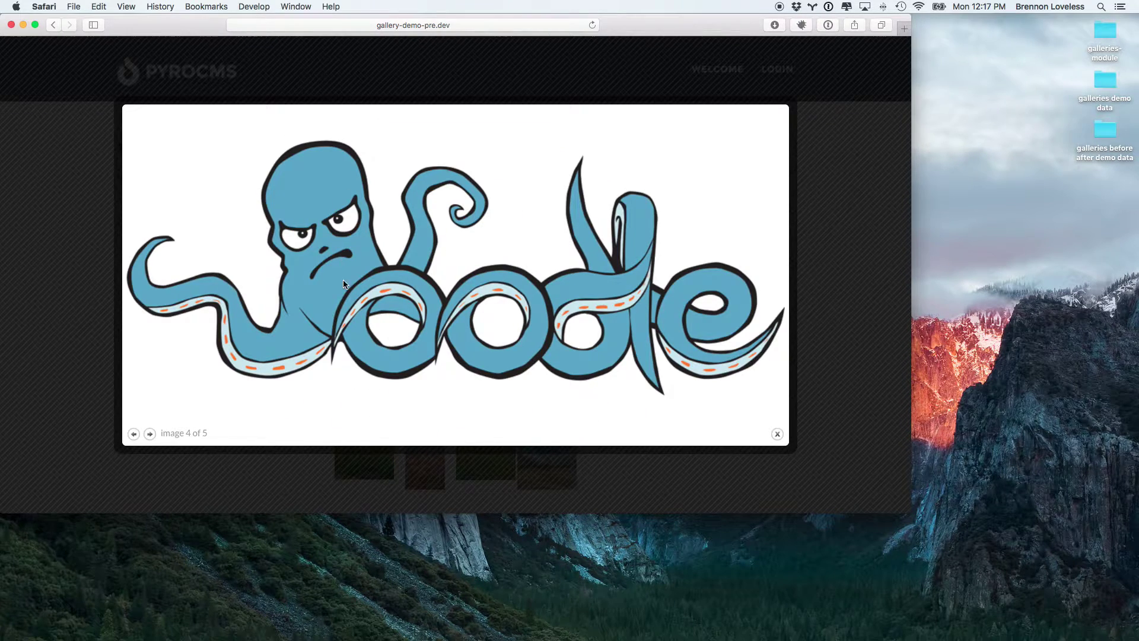
pyautogui.click(83, 267)
# Step: Step through the before/after lightbox pairs, from the grass photo to the mountain
pyautogui.scroll(-3, 178, 368)
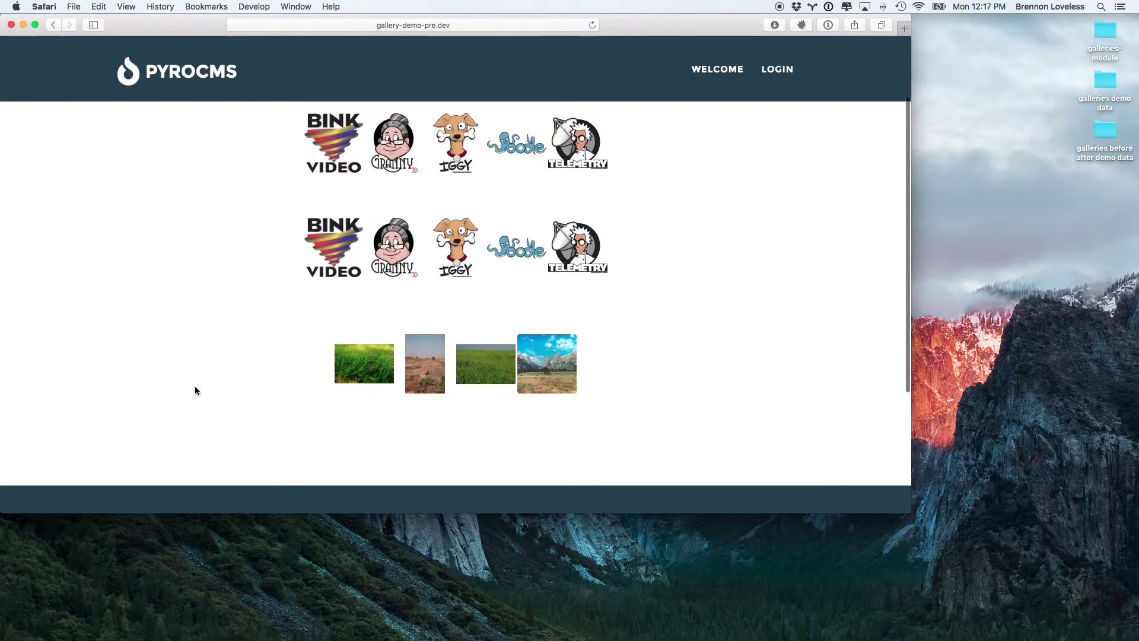
pyautogui.click(369, 359)
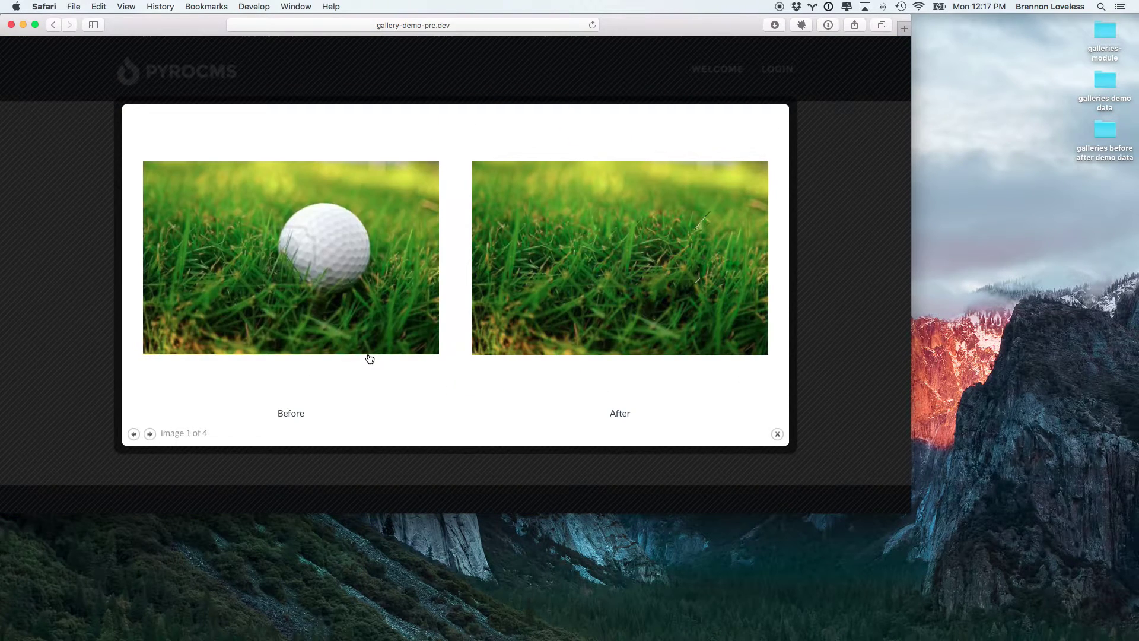
pyautogui.press('Right')
pyautogui.press('Right')
pyautogui.press('Right')
pyautogui.press('Right')
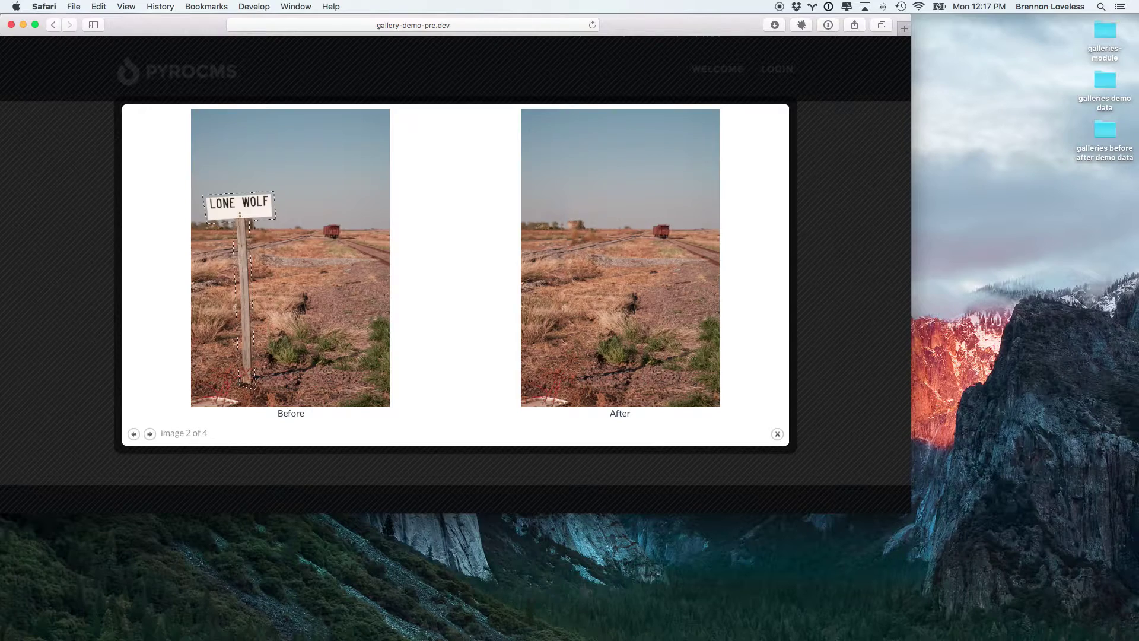
pyautogui.press('Right')
pyautogui.press('Right')
pyautogui.press('Right')
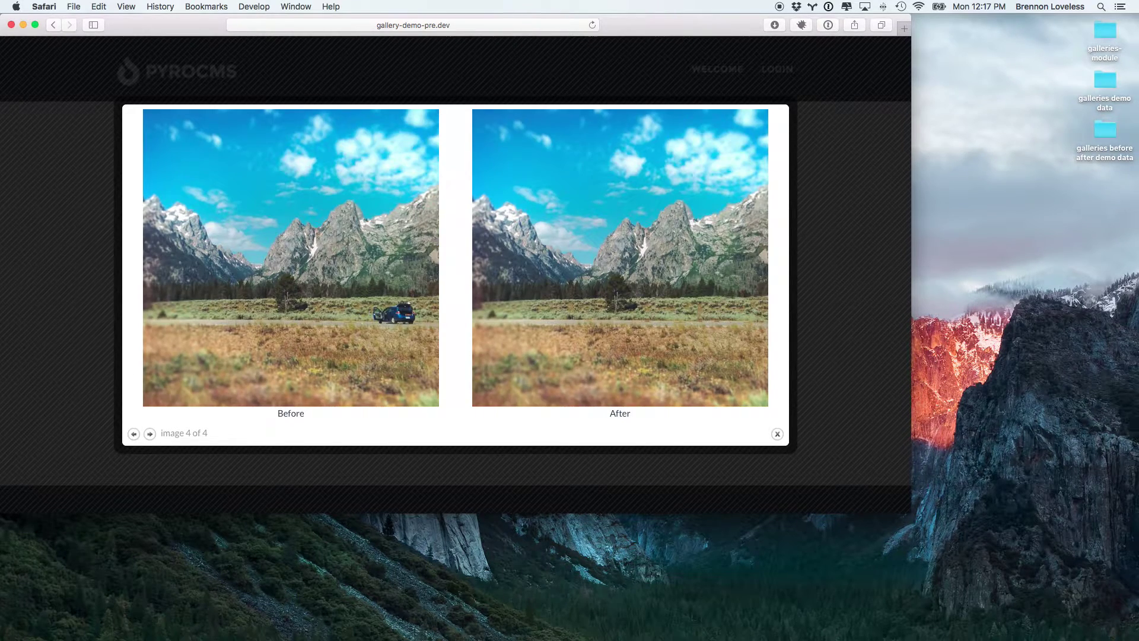
pyautogui.click(59, 314)
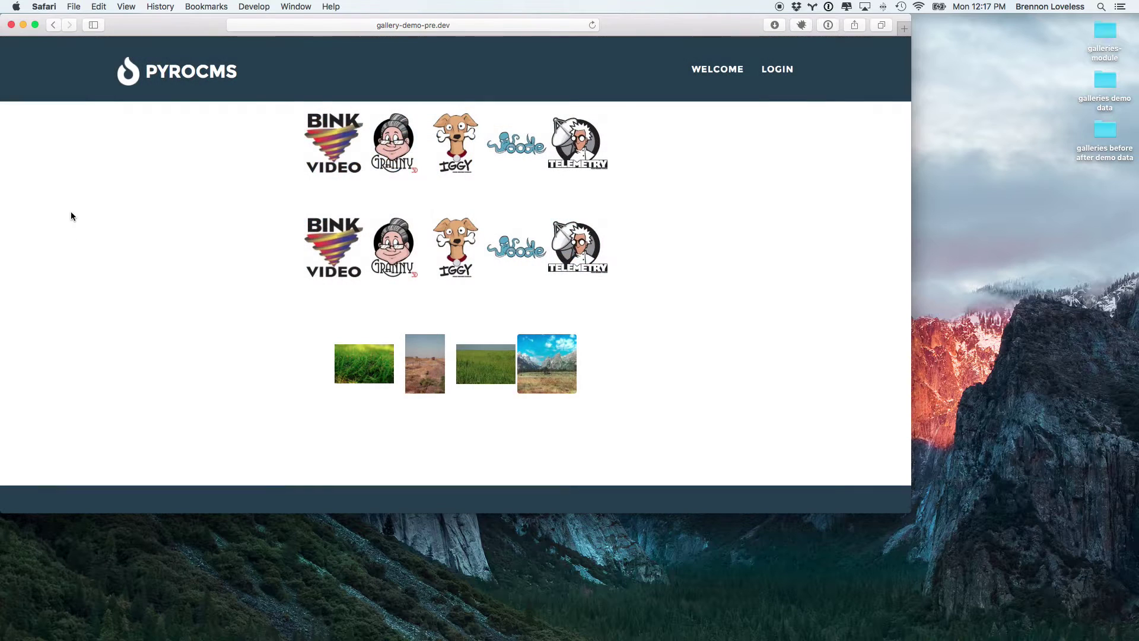
# Step: Load the gallery-demo.dev site in the browser
pyautogui.click(491, 23)
pyautogui.write('gallery-d')
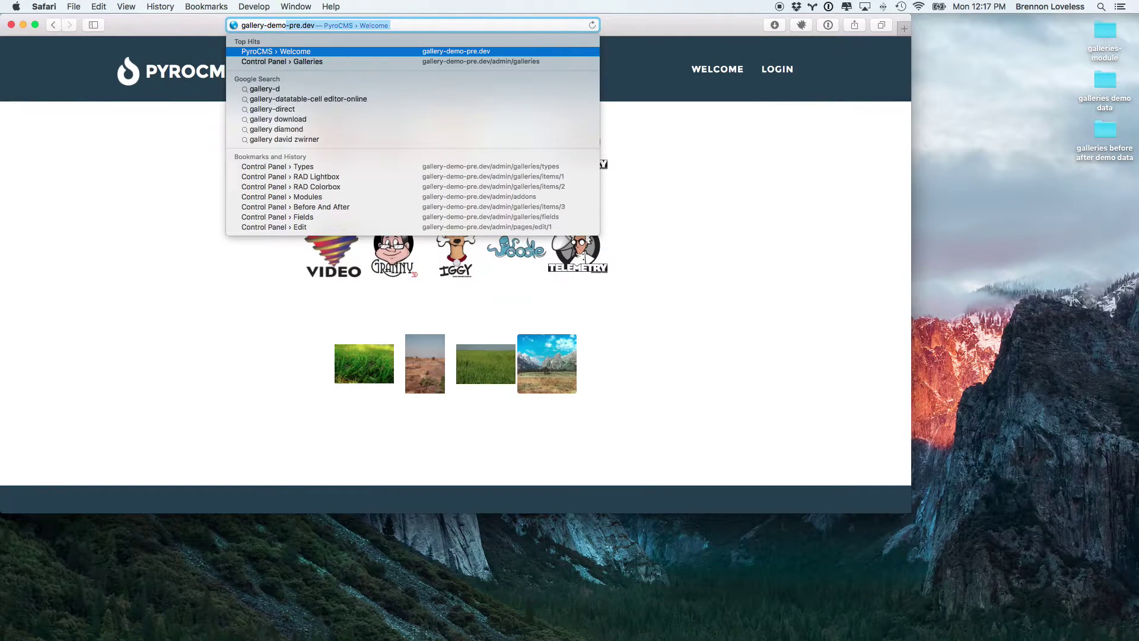
pyautogui.write('emo.dev')
pyautogui.press('Return')
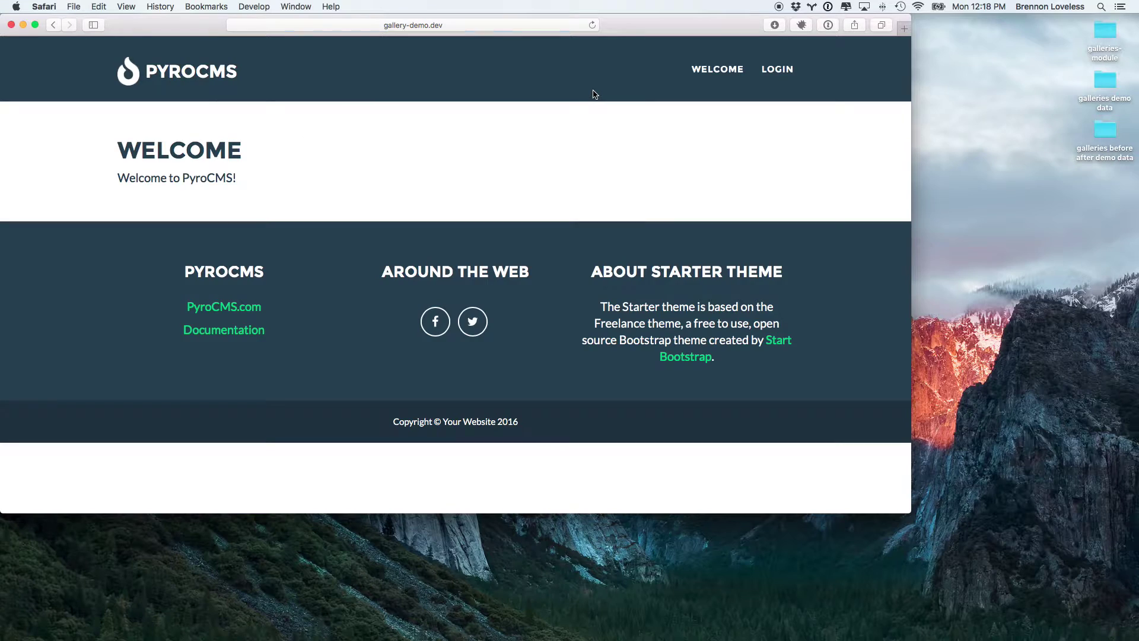
pyautogui.hotkey('ctrl', 'Right')
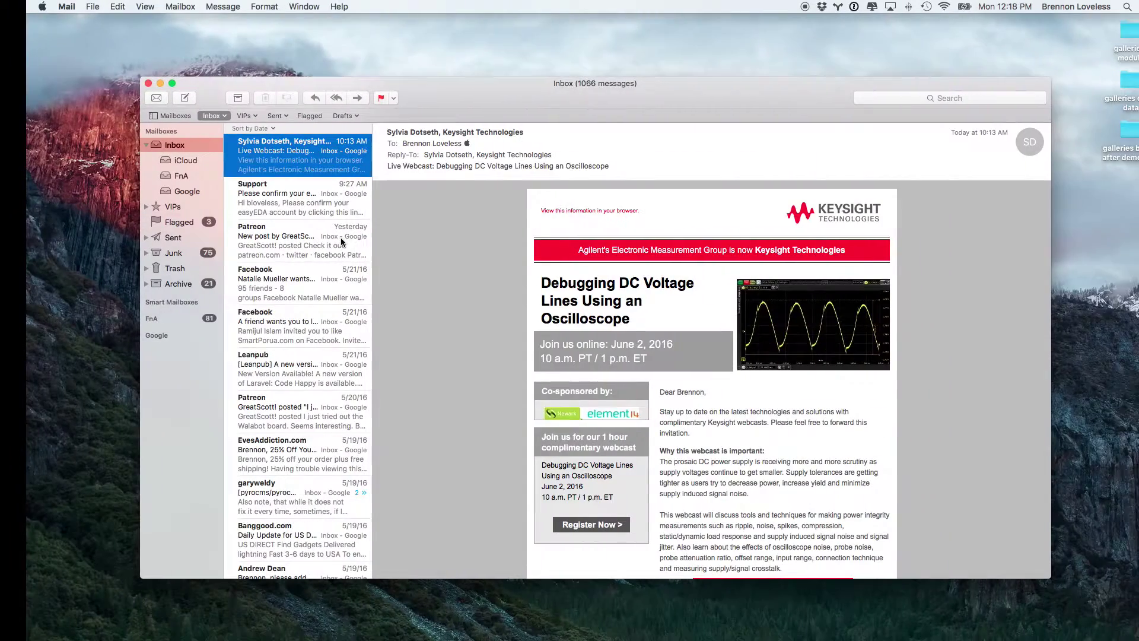
pyautogui.hotkey('ctrl', 'Left')
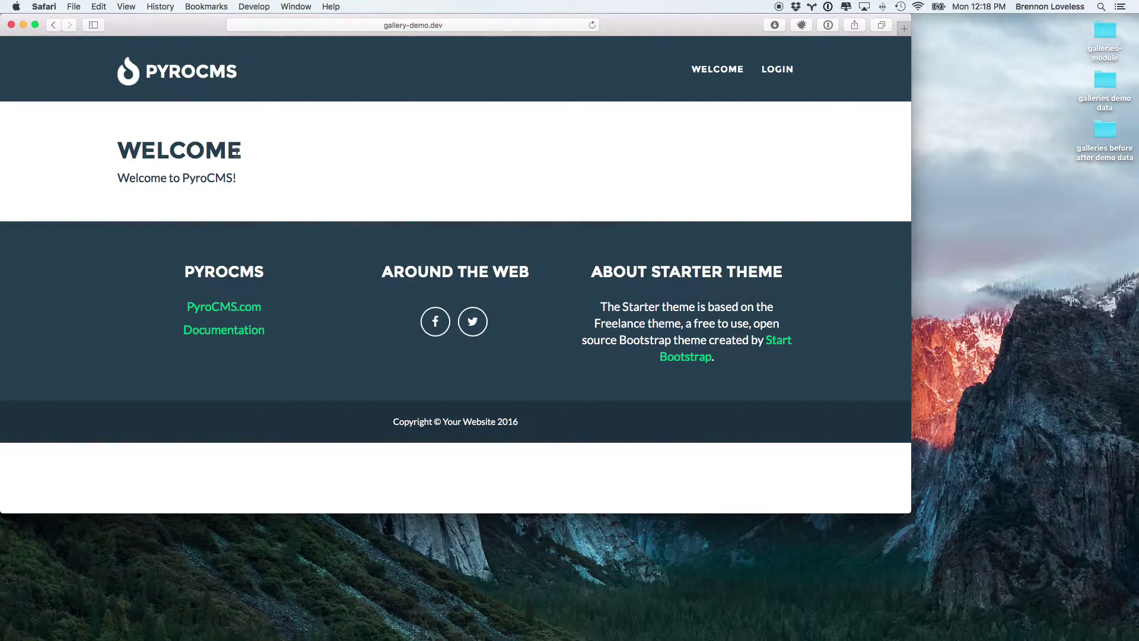
# Step: Sign in at gallery-demo.dev/login with the admin email and password, declining to save it
pyautogui.click(497, 25)
pyautogui.press('Right')
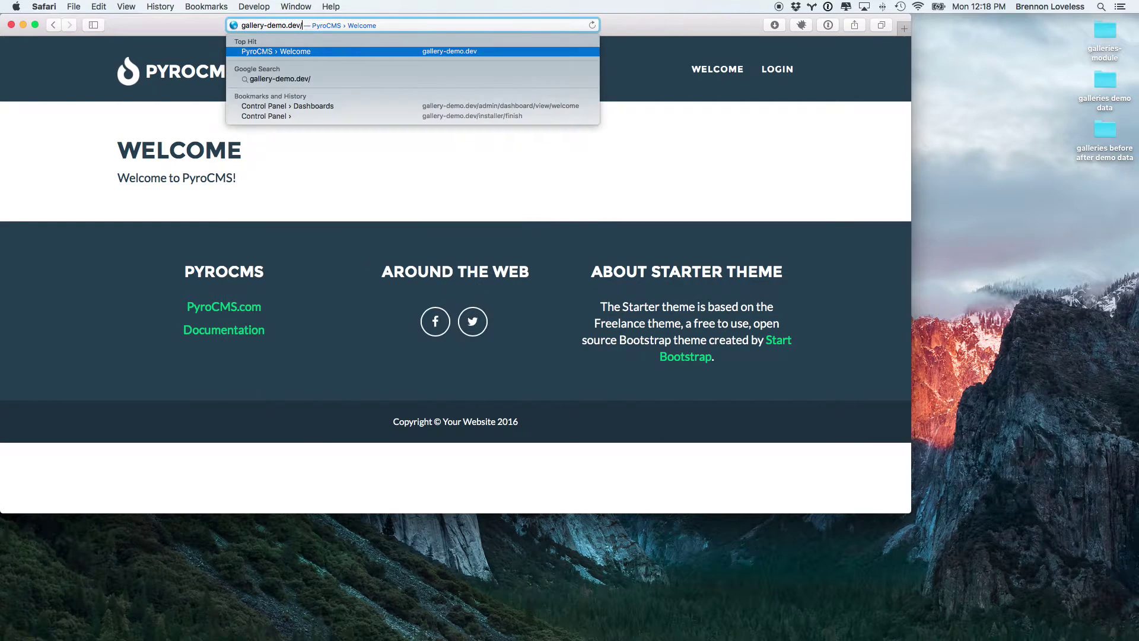
pyautogui.write('jogin')
pyautogui.press('Return')
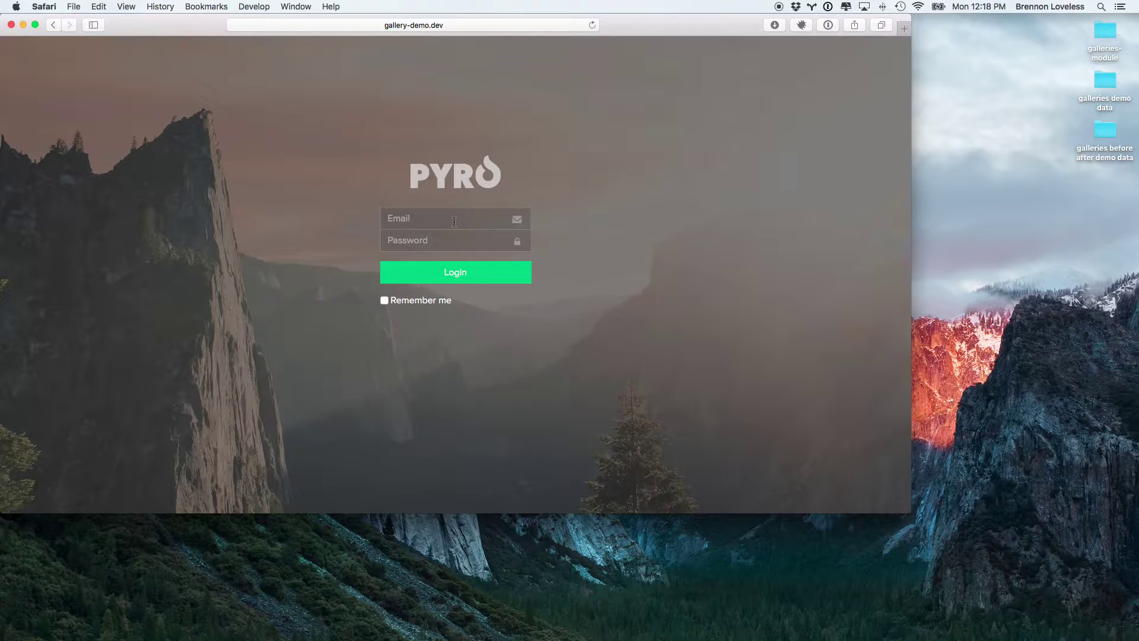
pyautogui.click(393, 241)
pyautogui.press('Return')
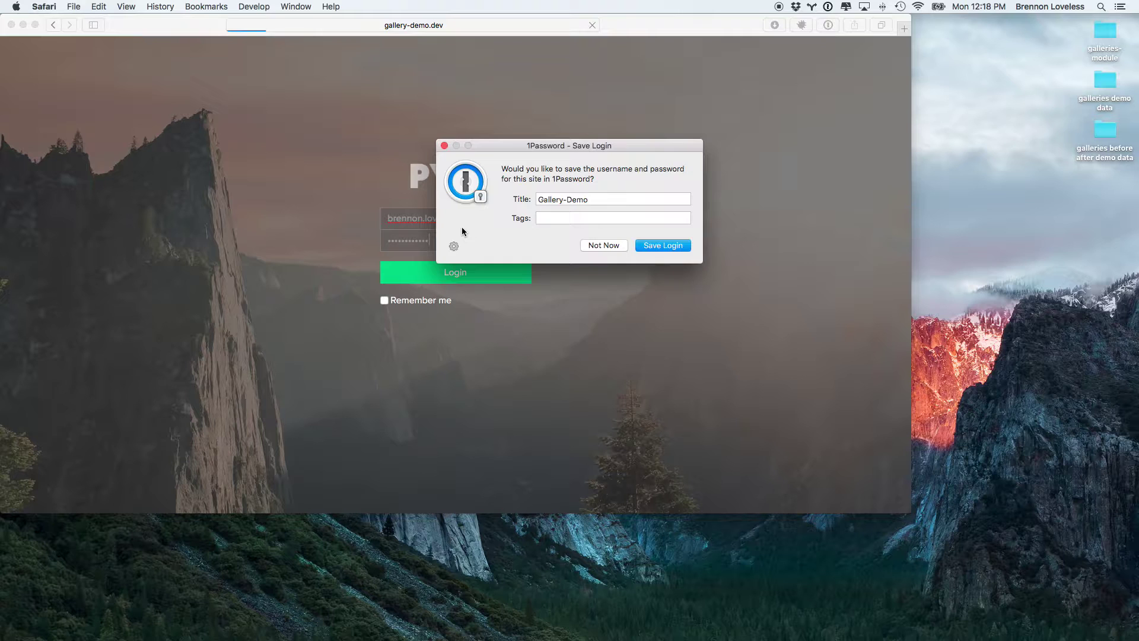
pyautogui.click(600, 244)
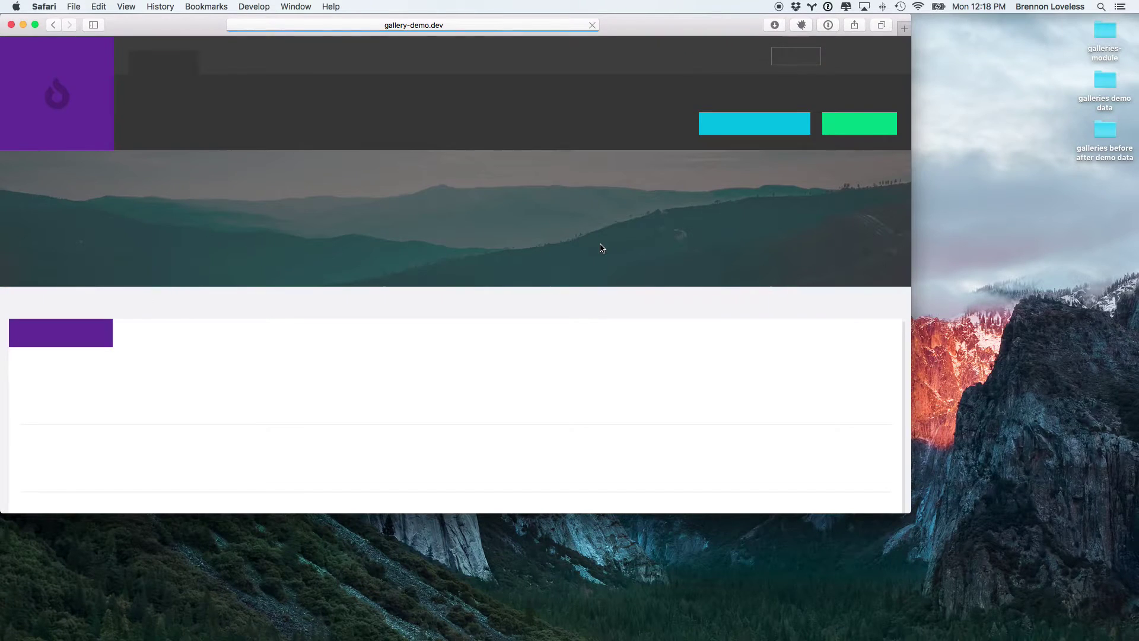
# Step: Open the Addons module list from the control panel's full navigation
pyautogui.click(412, 63)
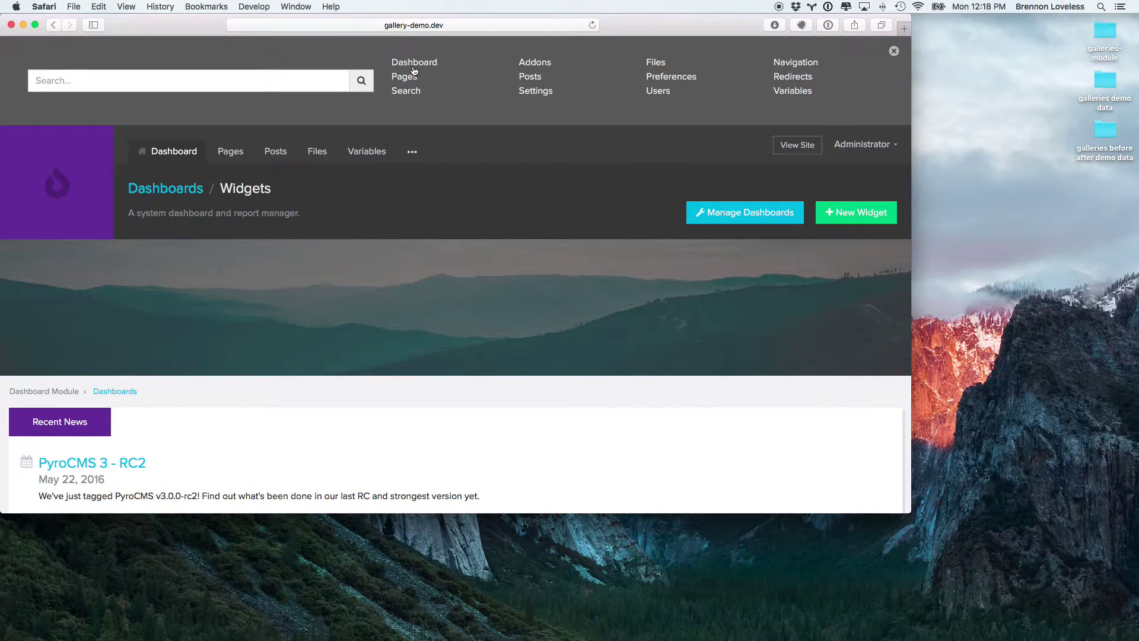
pyautogui.click(535, 63)
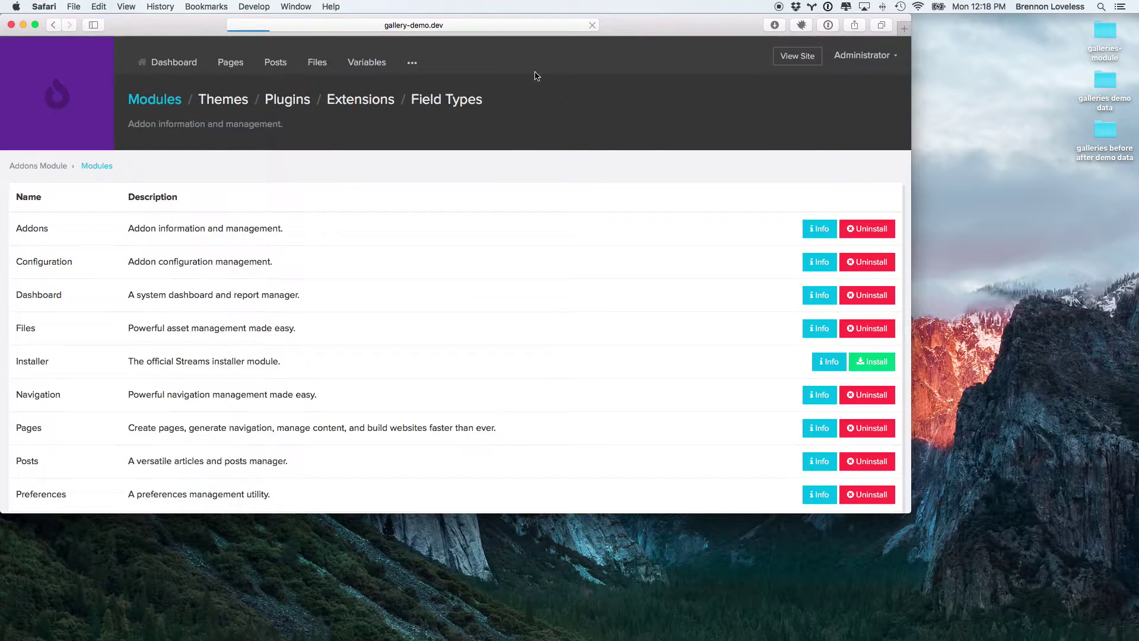
pyautogui.scroll(-2, 445, 329)
pyautogui.scroll(-1, 445, 330)
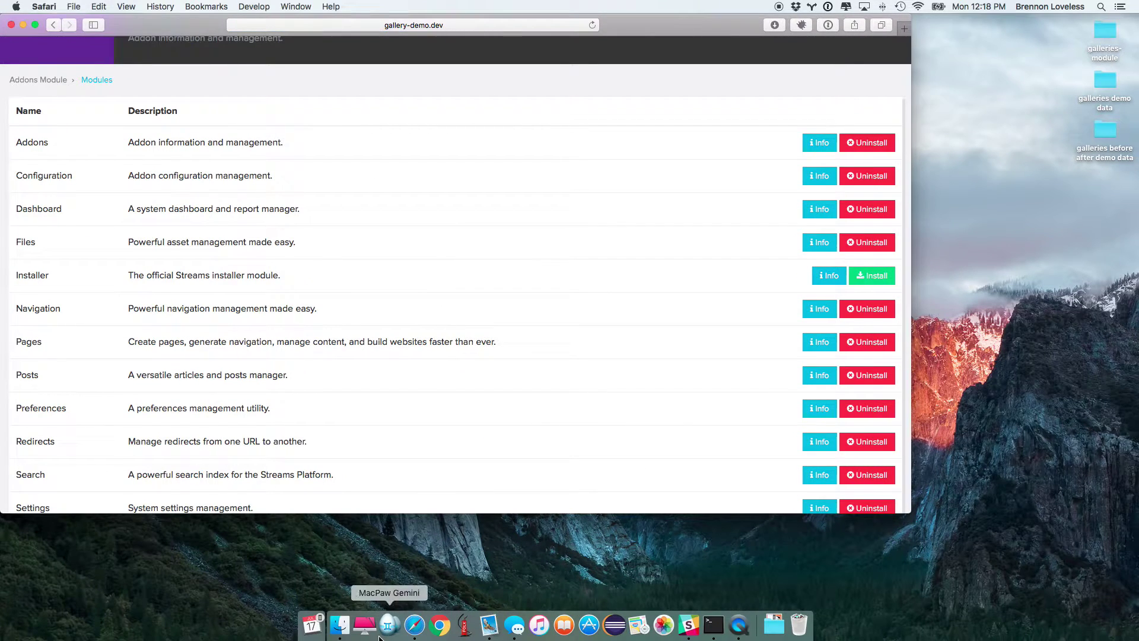
# Step: In Finder, navigate to Projects > php > gallery-demo.dev > addons
pyautogui.click(339, 624)
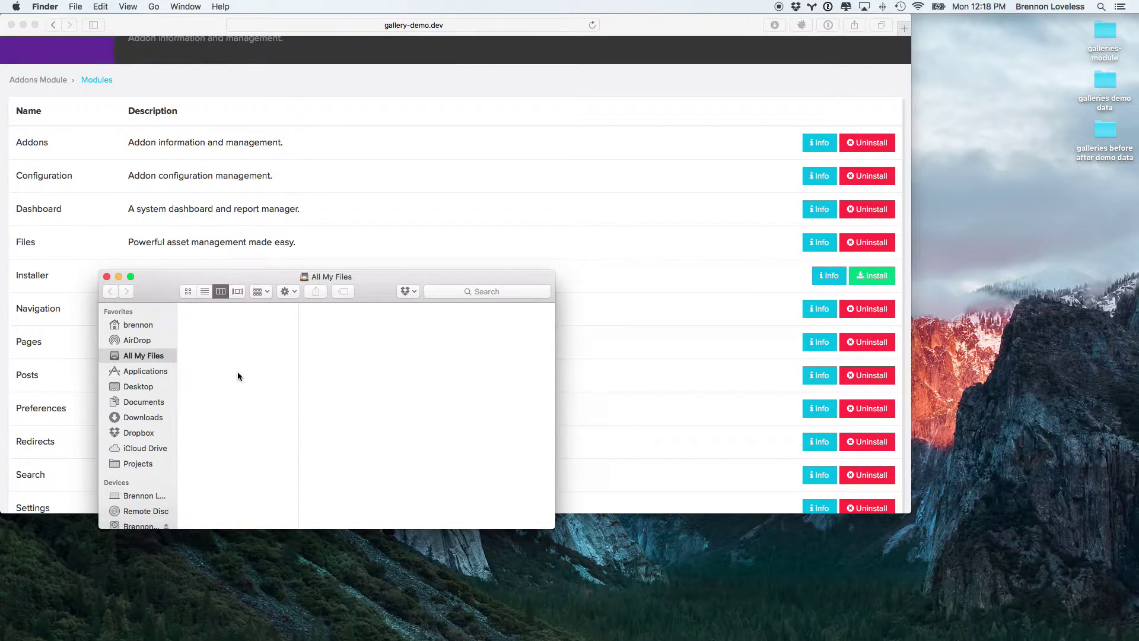
pyautogui.click(141, 469)
pyautogui.press('Down')
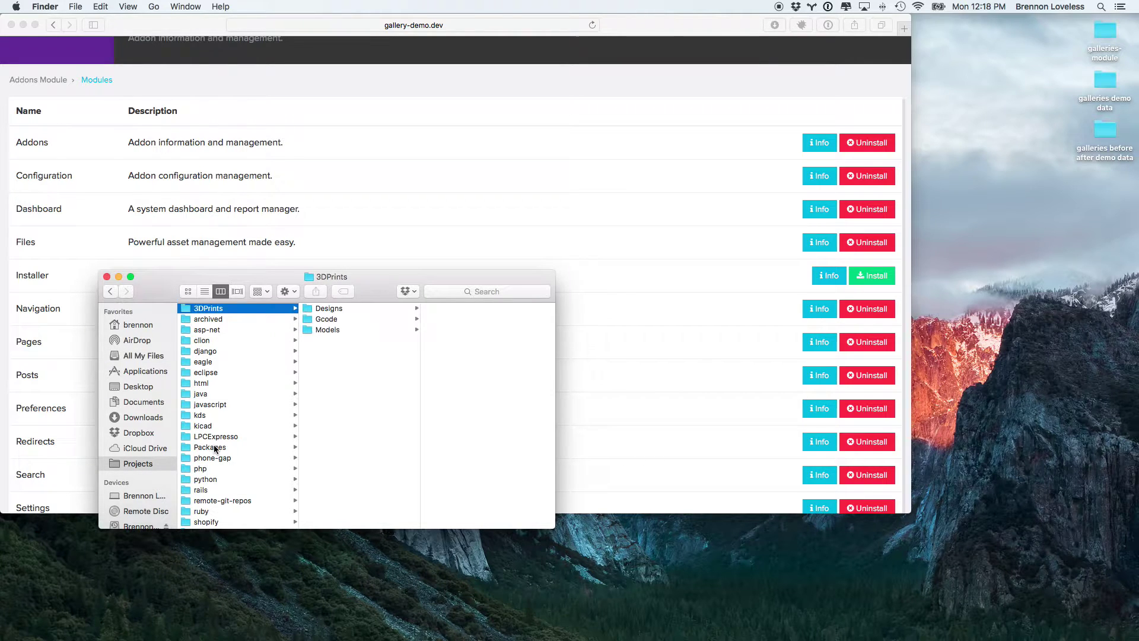
pyautogui.write('php')
pyautogui.press('Right')
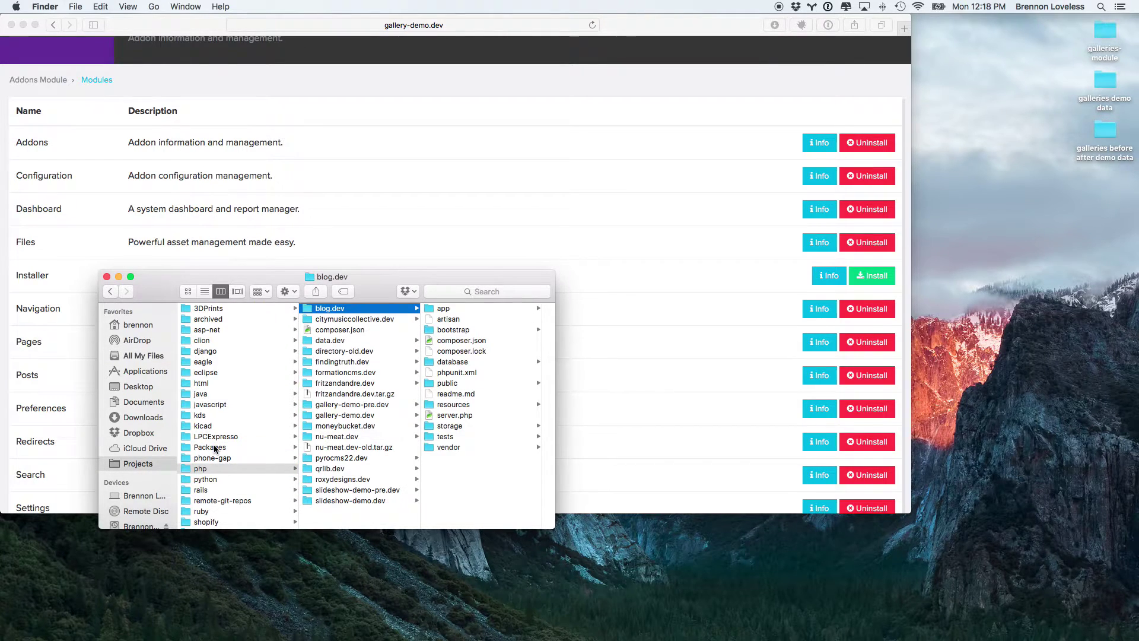
pyautogui.write('g')
pyautogui.press('Down')
pyautogui.press('Right')
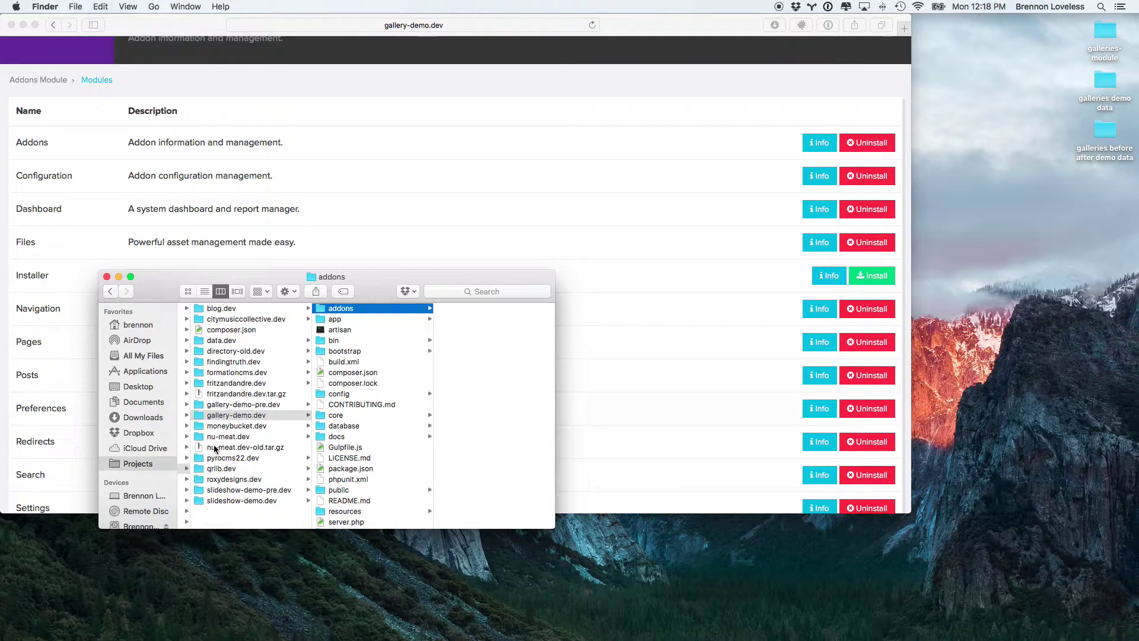
# Step: Create the nested folders default/fritzandandre inside addons
pyautogui.press('super+o')
pyautogui.write('default')
pyautogui.press('Return')
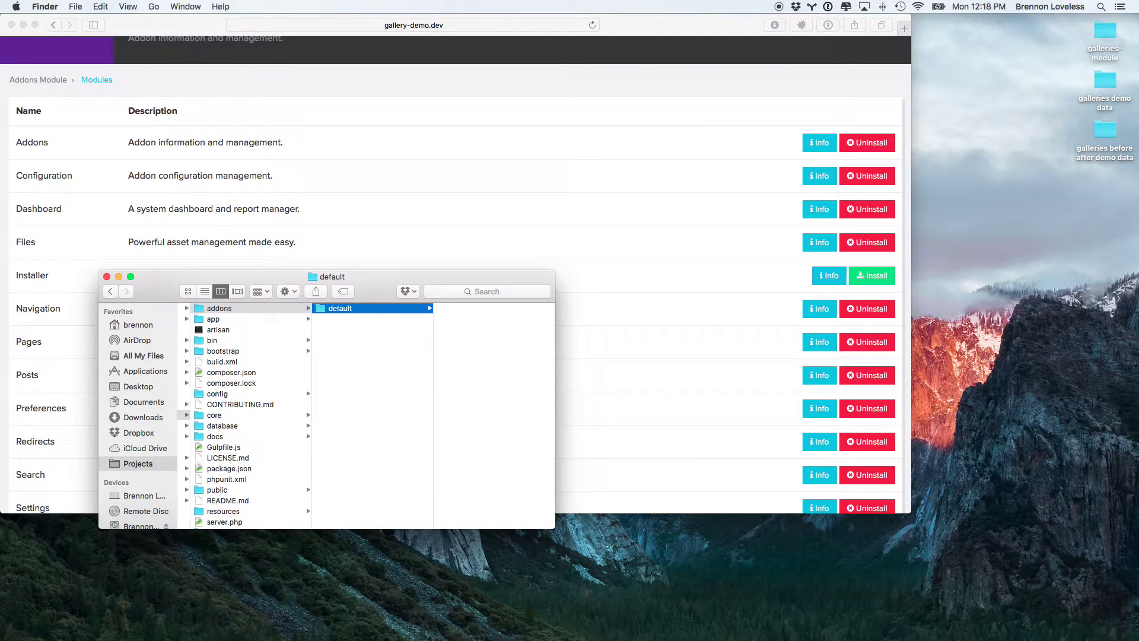
pyautogui.press('Right')
pyautogui.press('Return')
pyautogui.write('fritzandandre')
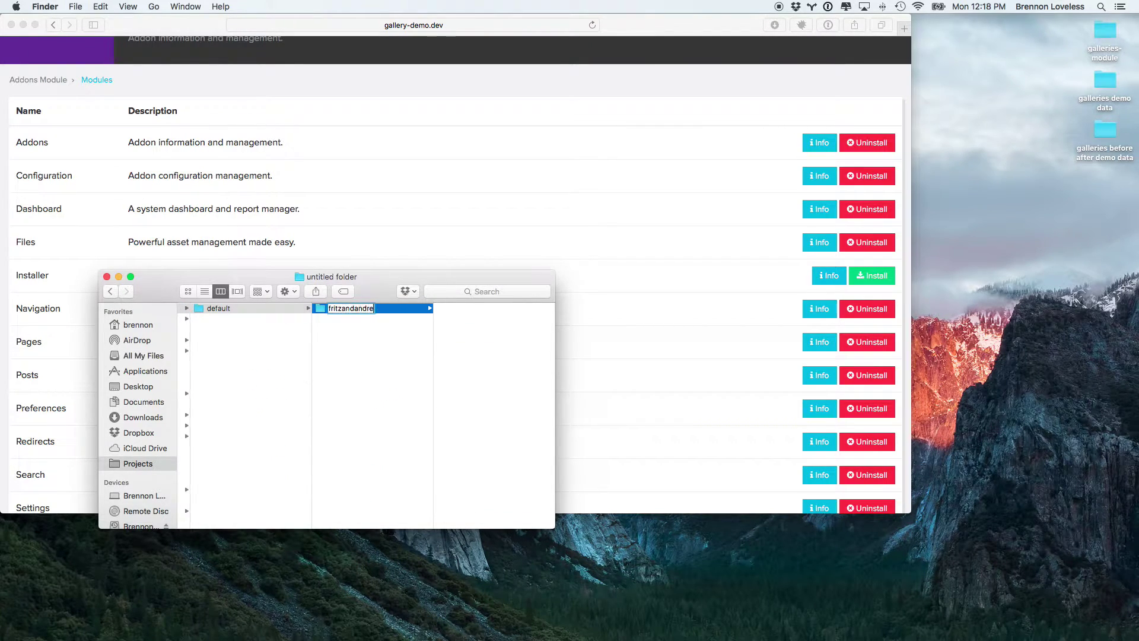
pyautogui.press('Return')
# Step: Copy the galleries-module folder from the Desktop into fritzandandre
pyautogui.click(1106, 35)
pyautogui.press('super+c')
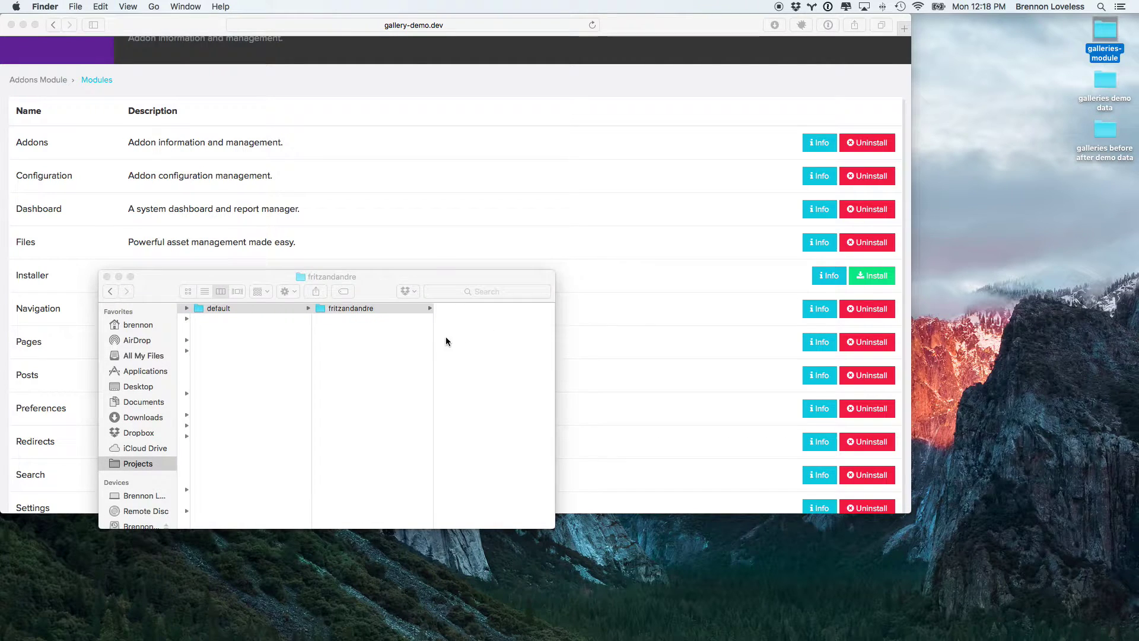
pyautogui.click(461, 348)
pyautogui.press('super+v')
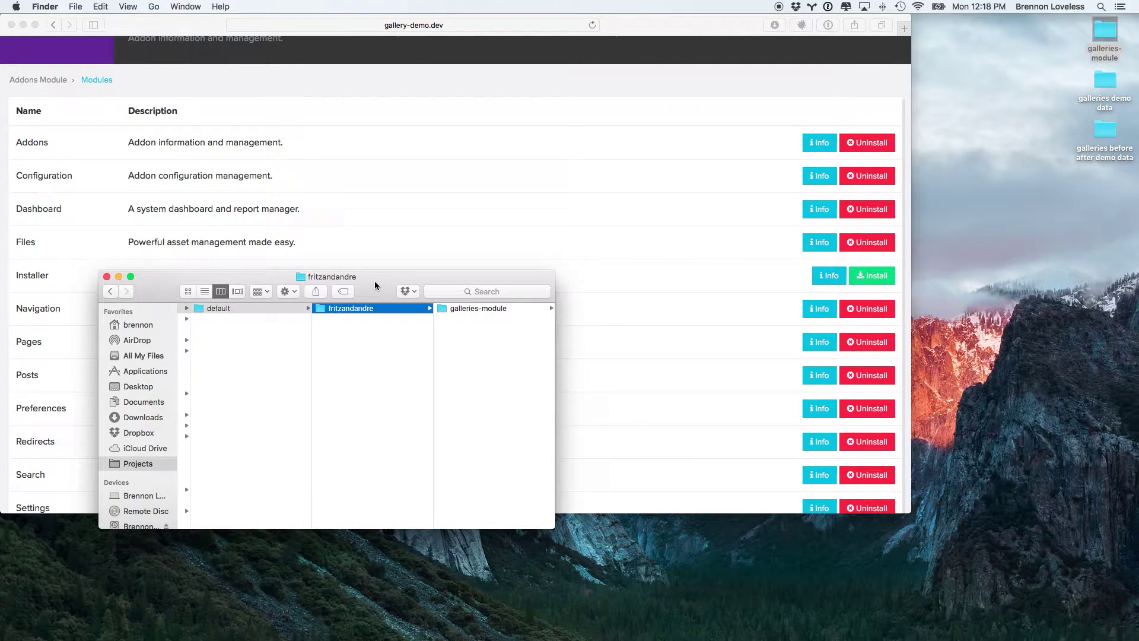
# Step: Reload the Modules page and install the Galleries module
pyautogui.press('super+w')
pyautogui.click(472, 262)
pyautogui.press('super+r')
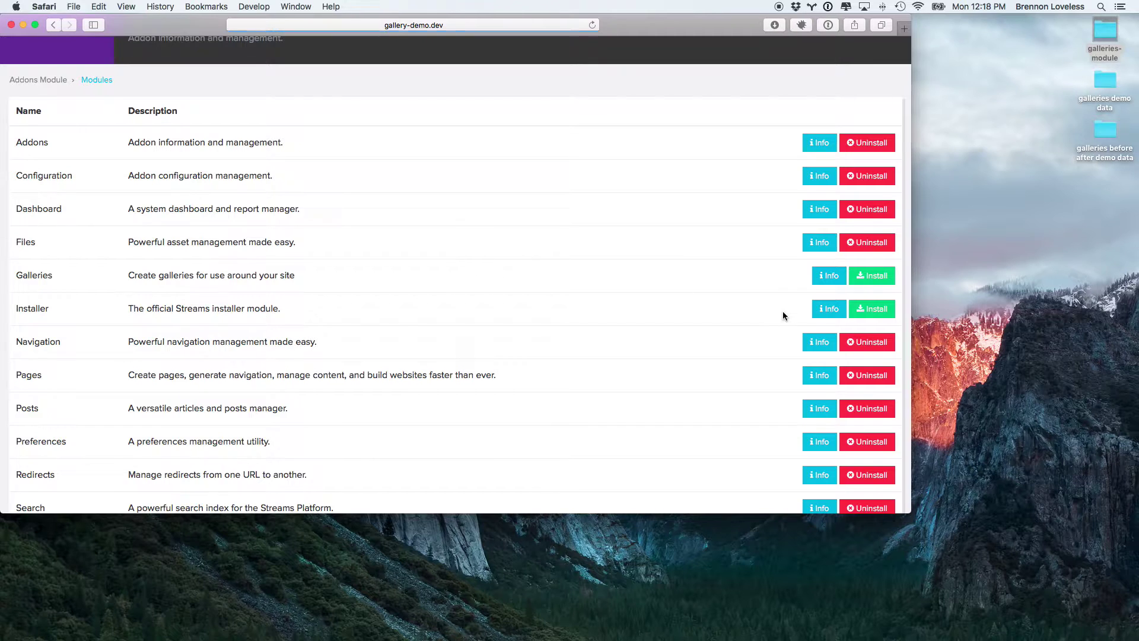
pyautogui.click(872, 276)
pyautogui.click(601, 191)
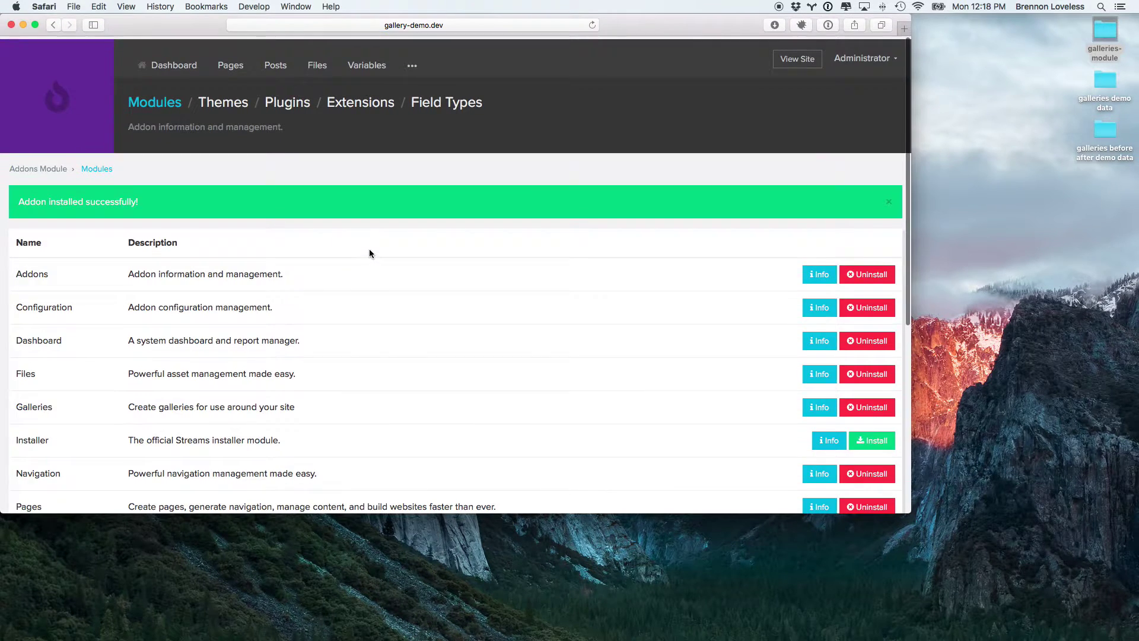
# Step: Open the Galleries section's Types list showing Lightbox and Colorbox
pyautogui.click(407, 64)
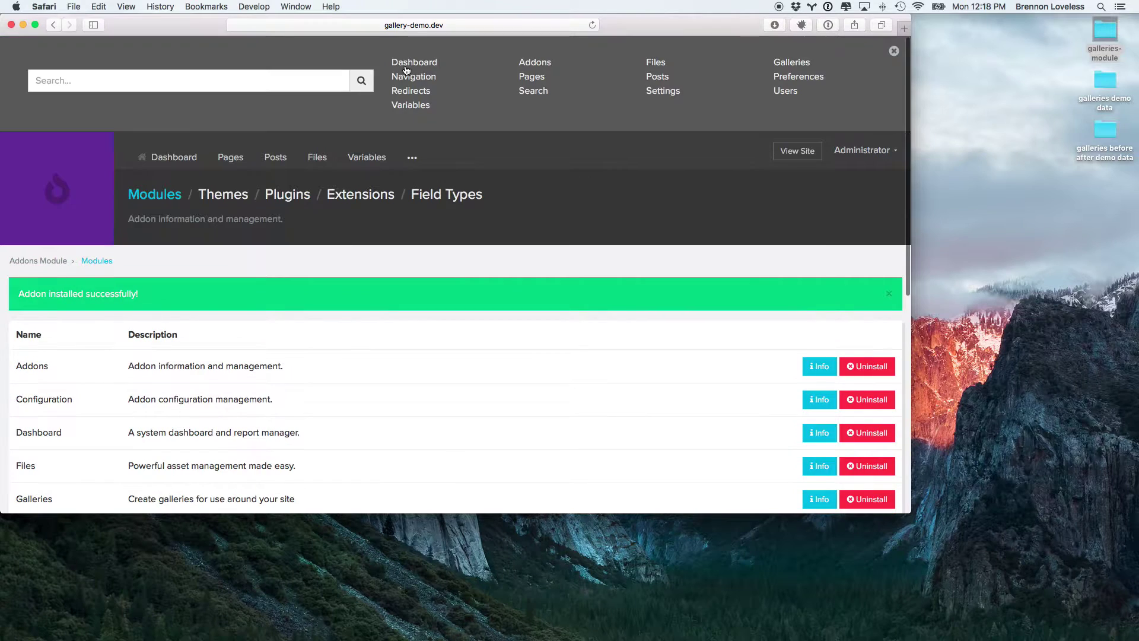
pyautogui.click(793, 63)
pyautogui.click(262, 102)
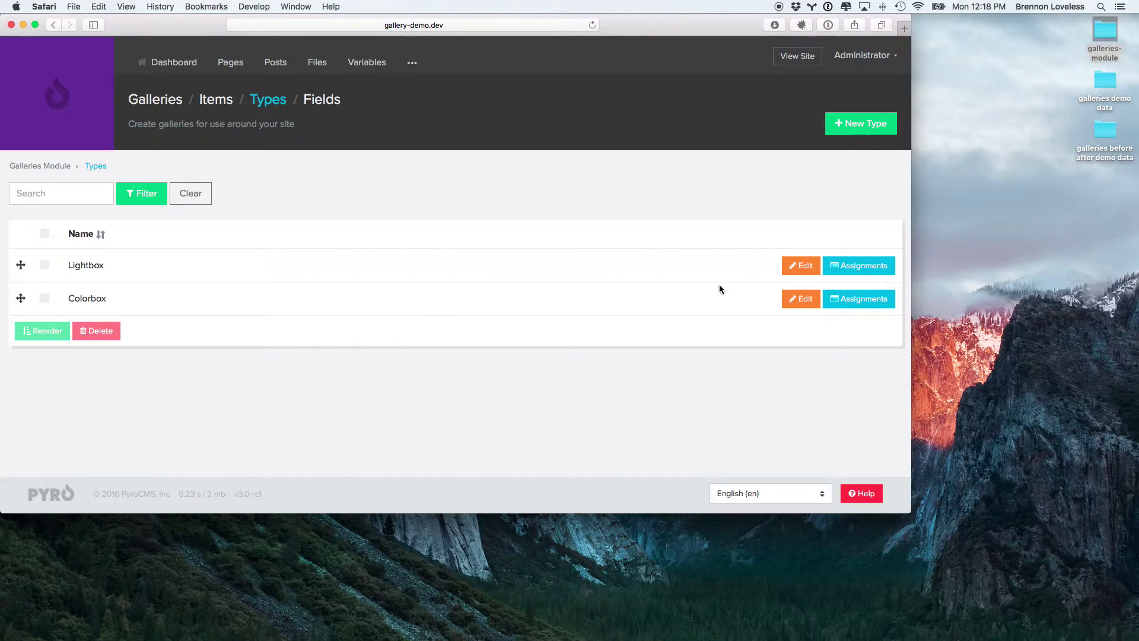
# Step: Open the Lightbox type's edit form and inspect its Twig layout code without changing it
pyautogui.click(800, 266)
pyautogui.scroll(-5, 338, 231)
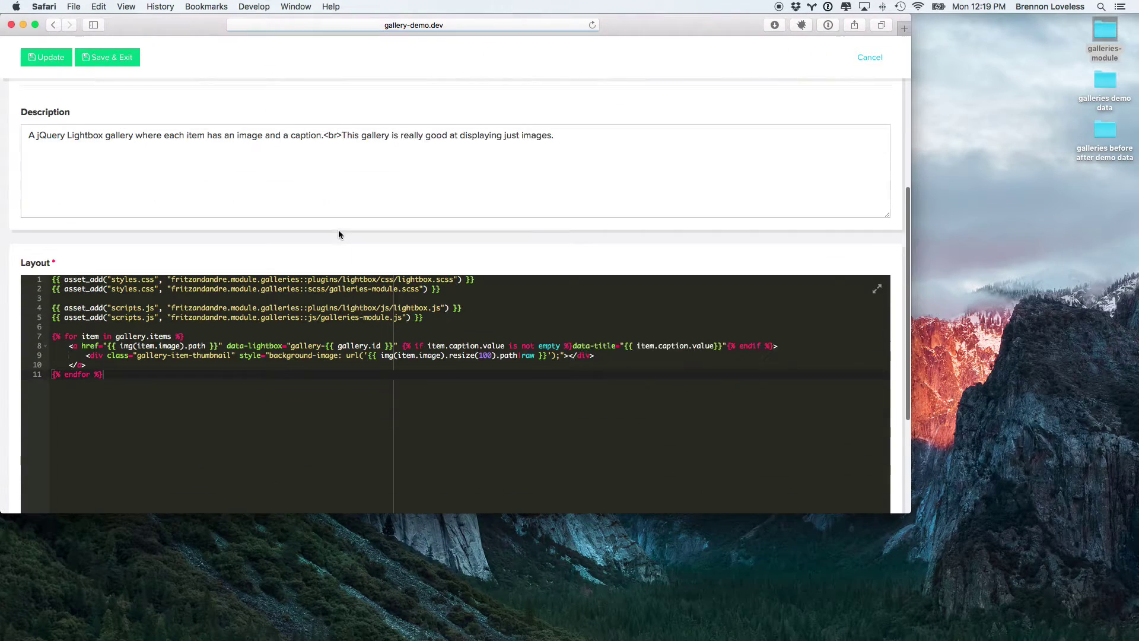
pyautogui.scroll(-4, 338, 234)
pyautogui.scroll(1, 238, 208)
pyautogui.press('super+a')
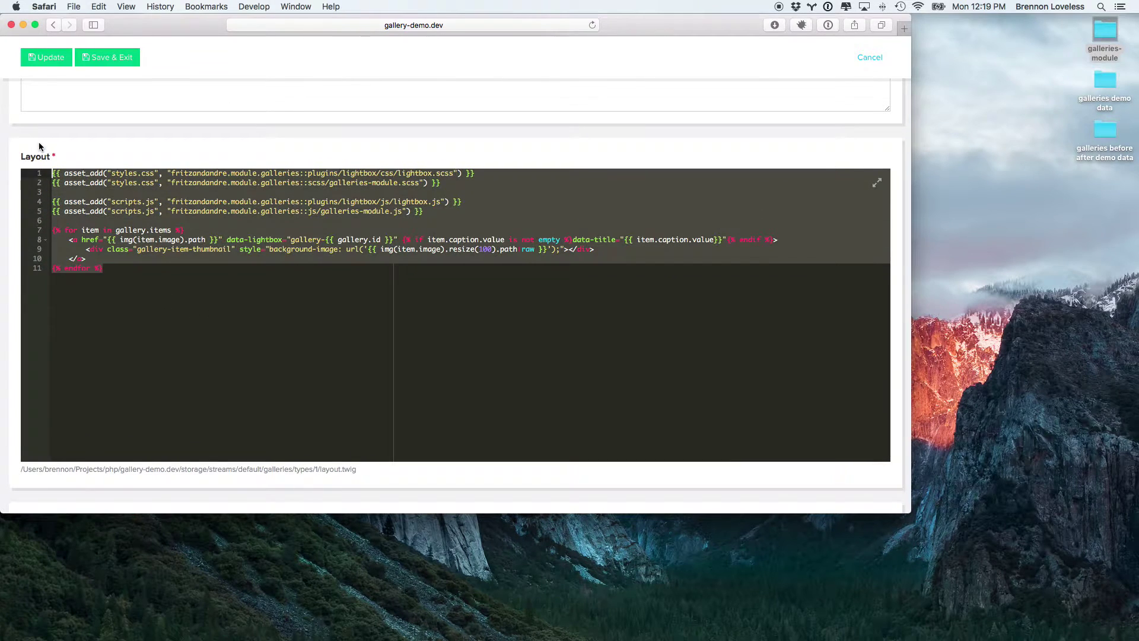
pyautogui.click(218, 286)
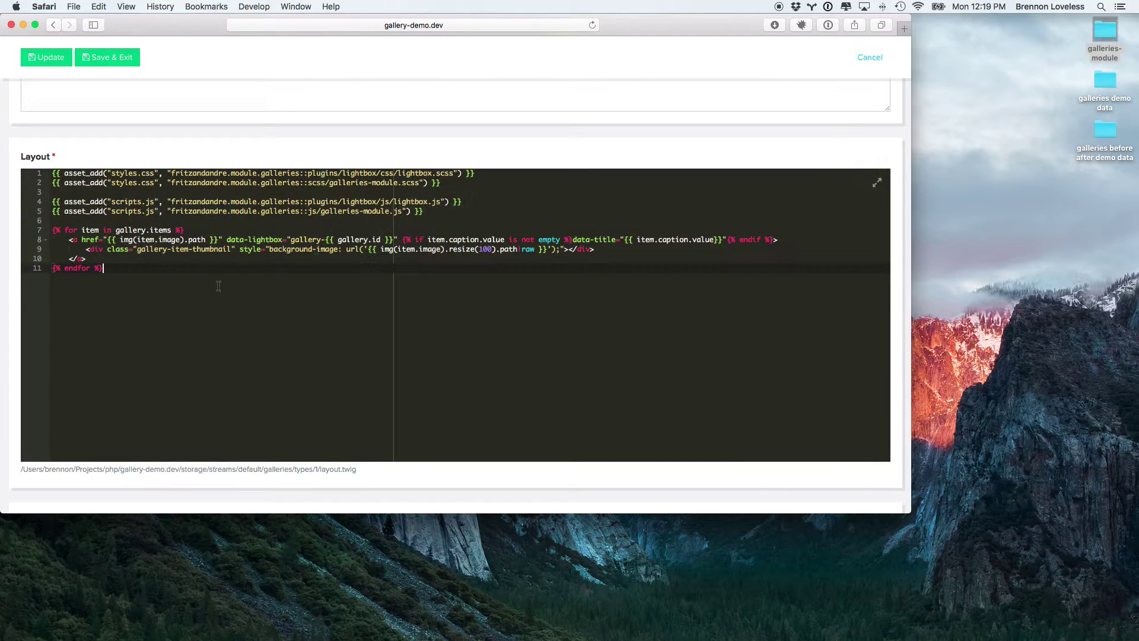
pyautogui.doubleClick(411, 173)
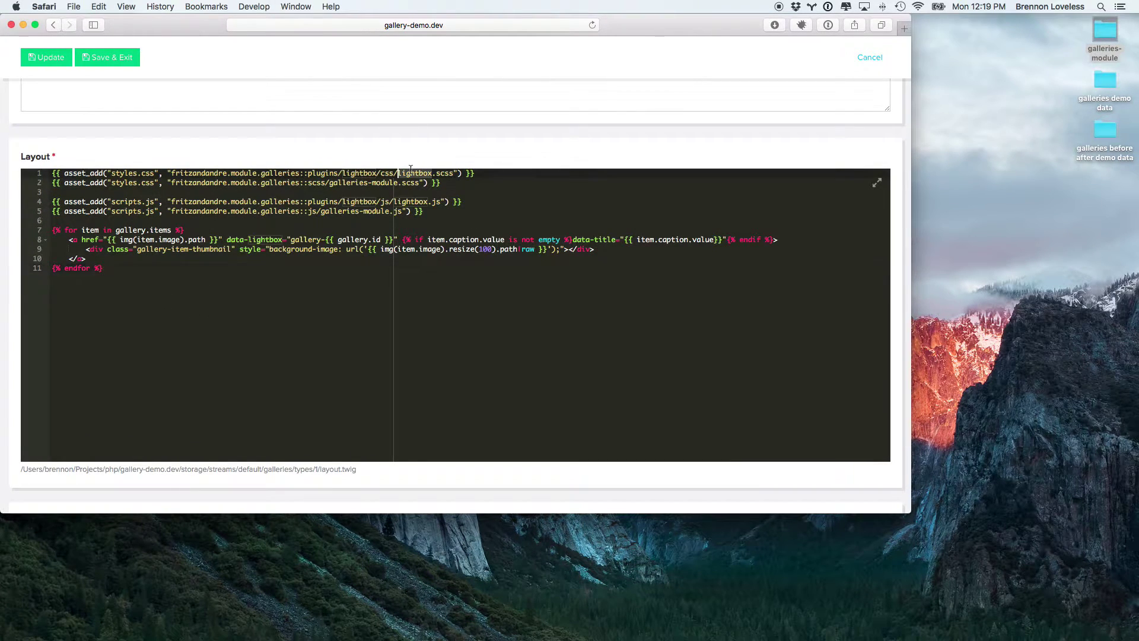
pyautogui.click(346, 202)
pyautogui.click(448, 211)
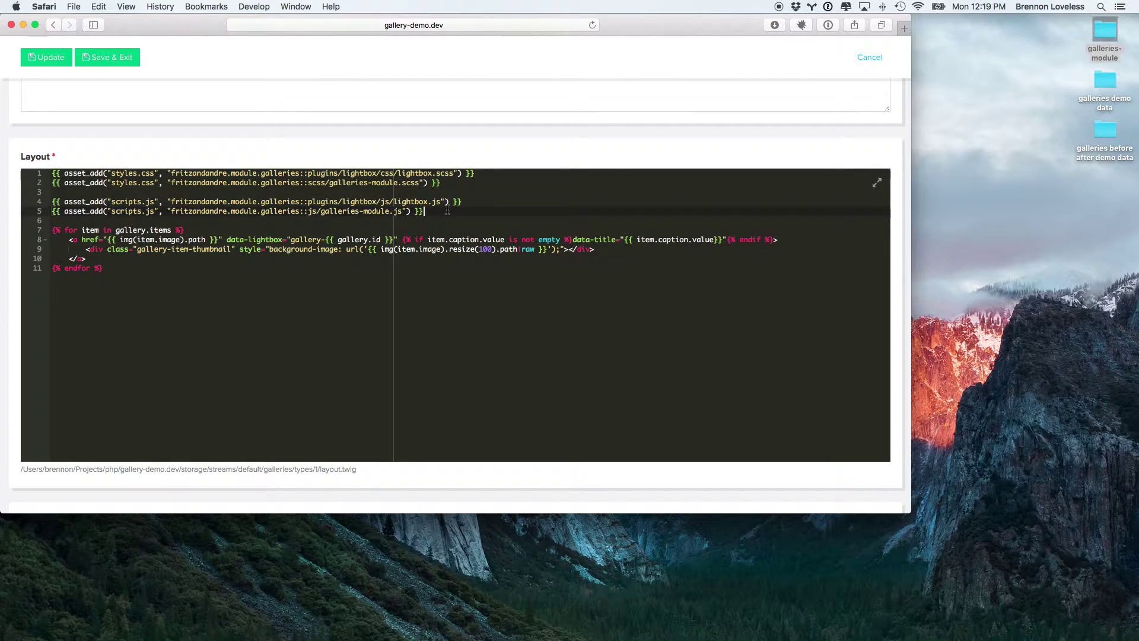
pyautogui.scroll(1, 448, 210)
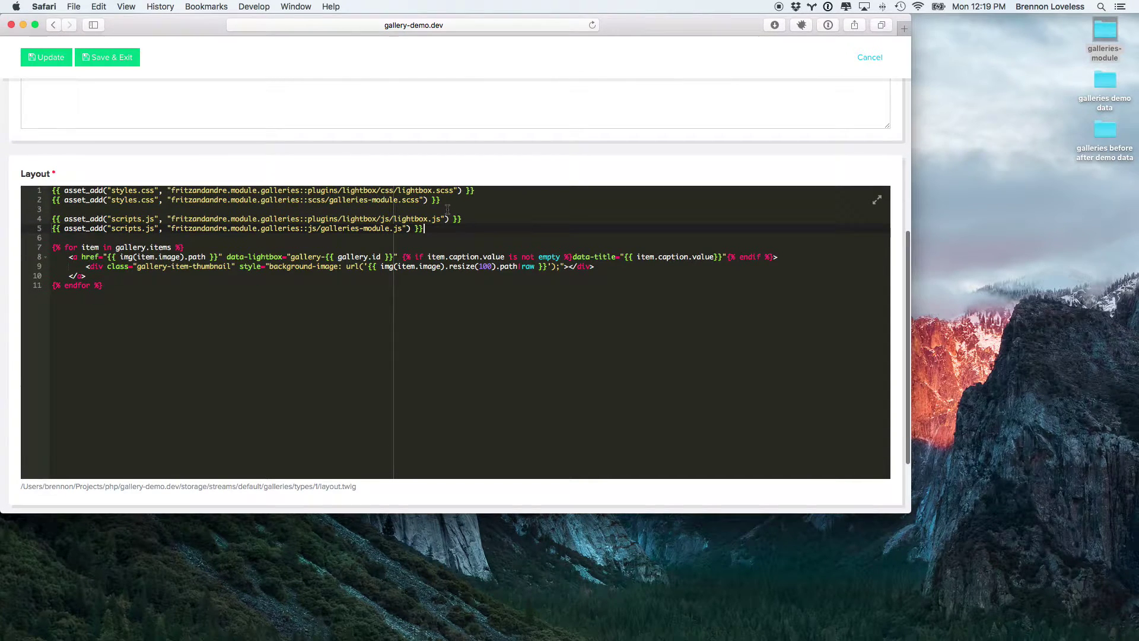
pyautogui.scroll(3, 447, 210)
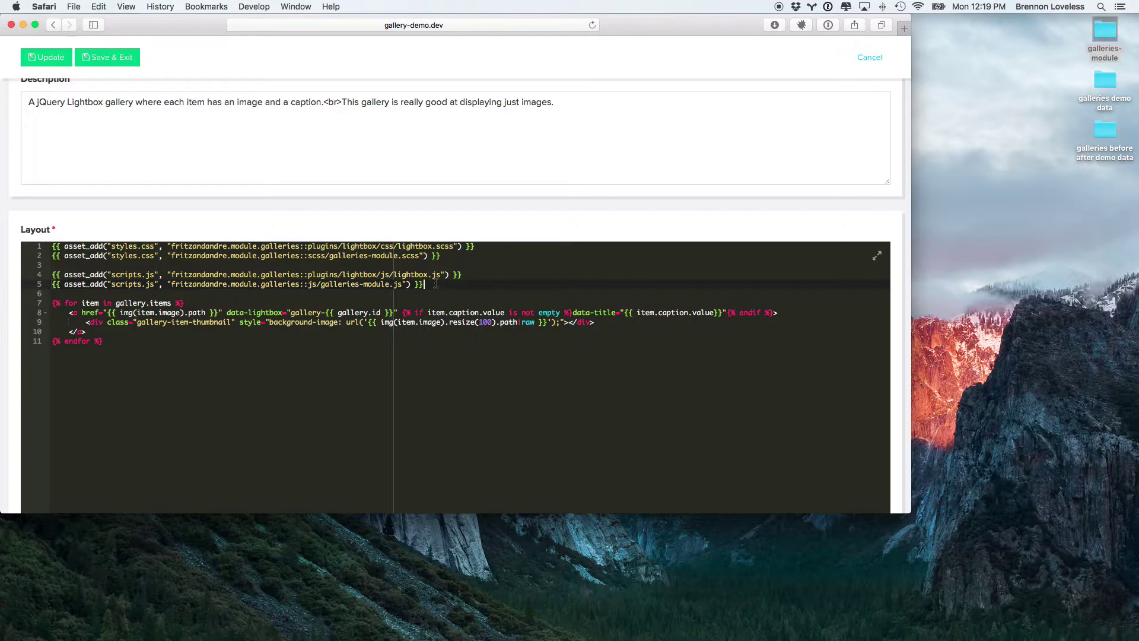
pyautogui.scroll(8, 406, 304)
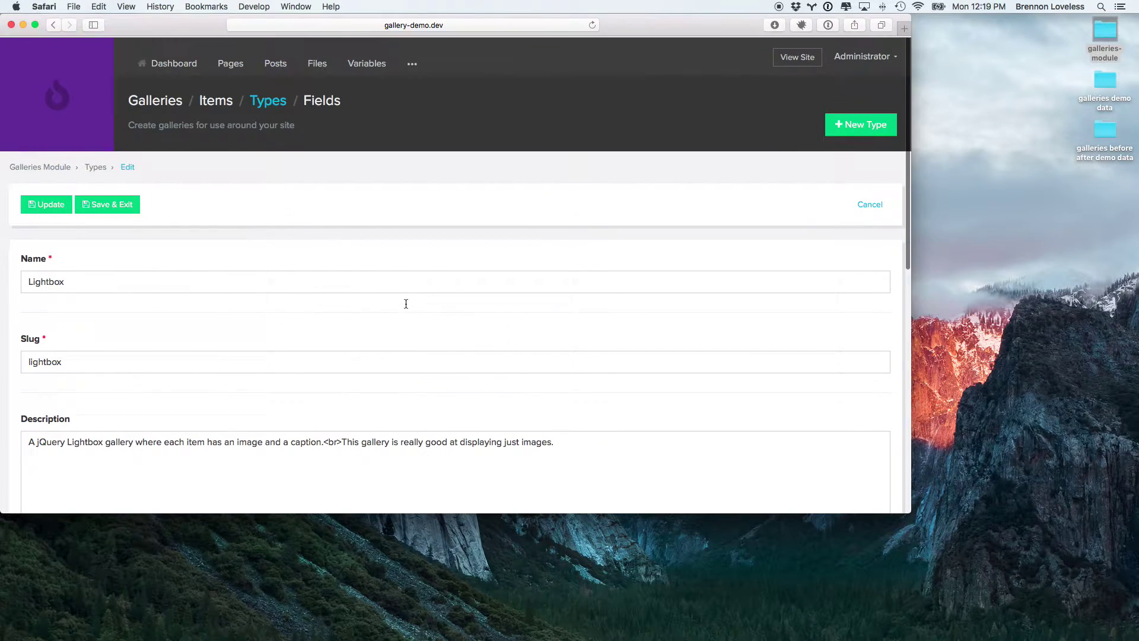
# Step: Add and save a Lightbox-type gallery named 'RAD Lightbox', then open its Items page
pyautogui.click(153, 105)
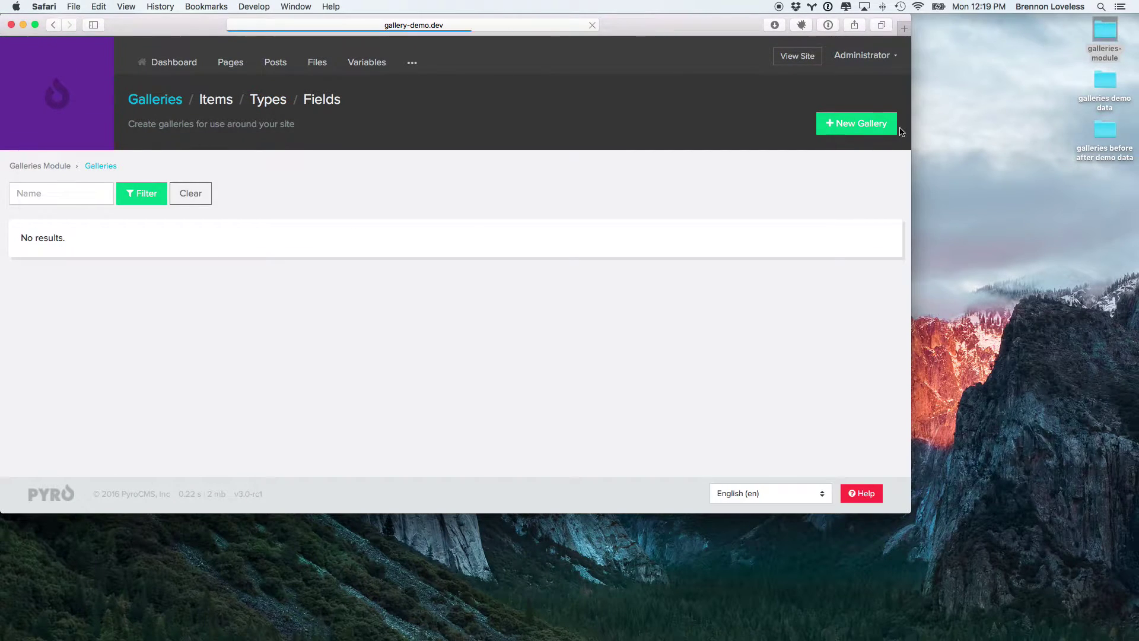
pyautogui.click(856, 124)
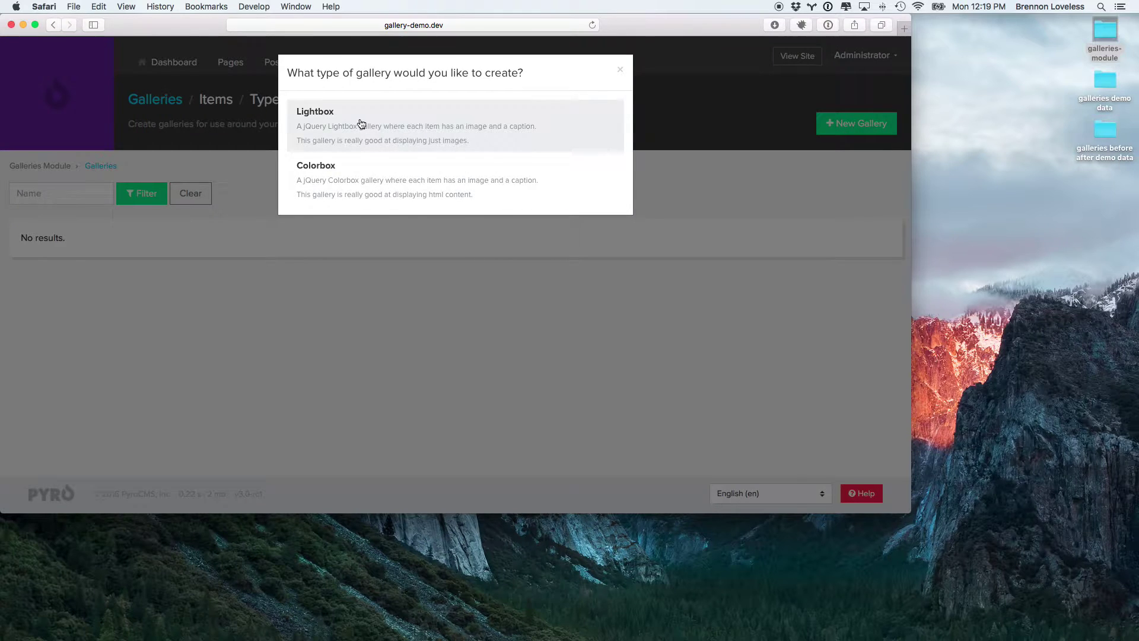
pyautogui.click(363, 119)
pyautogui.click(139, 289)
pyautogui.write('RAD L')
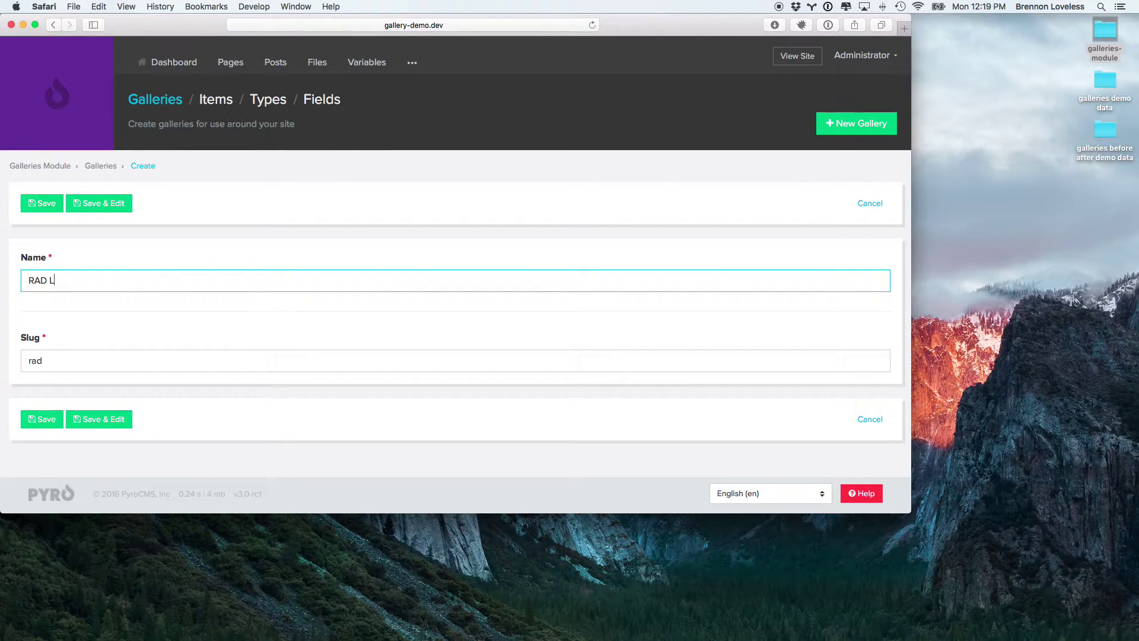
pyautogui.write('ightbox')
pyautogui.click(45, 419)
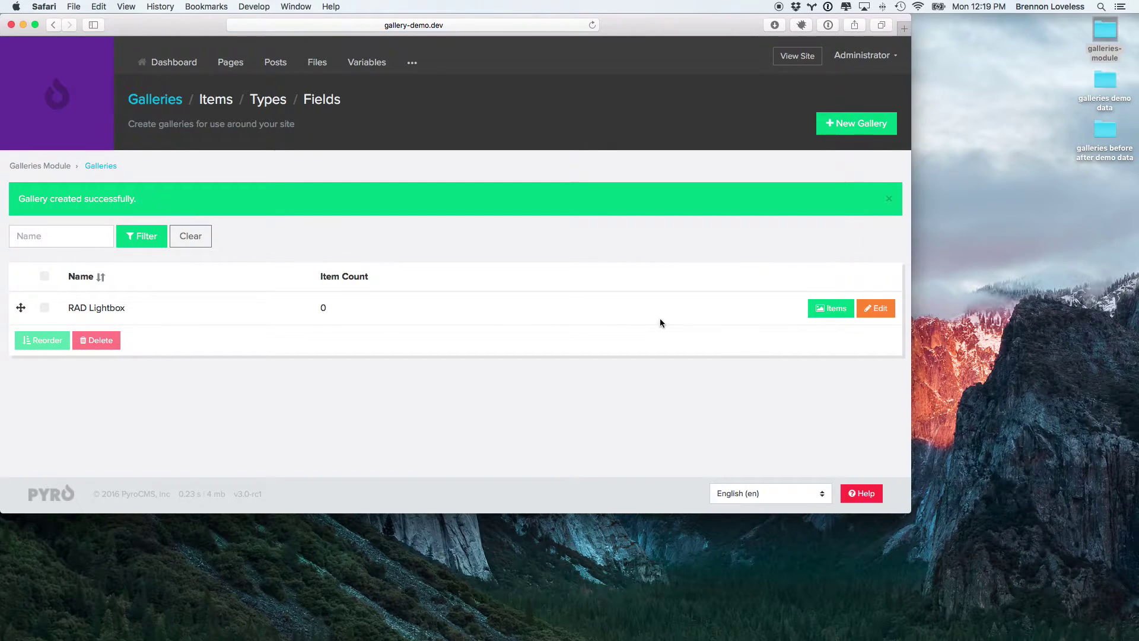
pyautogui.click(827, 312)
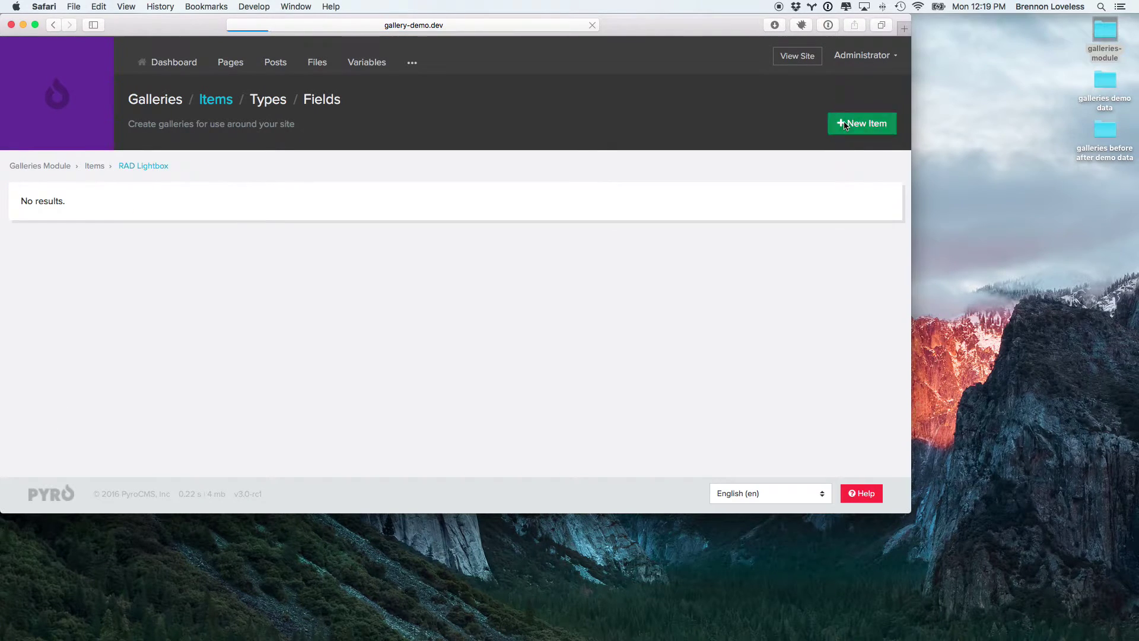
# Step: Upload all five logo jpegs from the galleries demo data folder
pyautogui.click(82, 277)
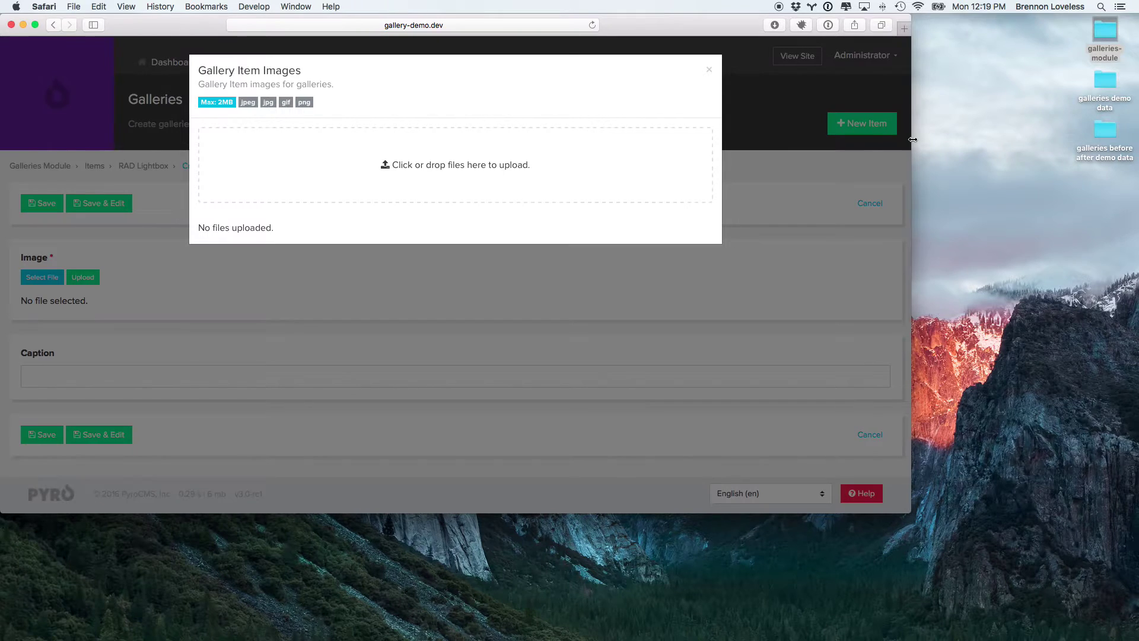
pyautogui.doubleClick(1099, 83)
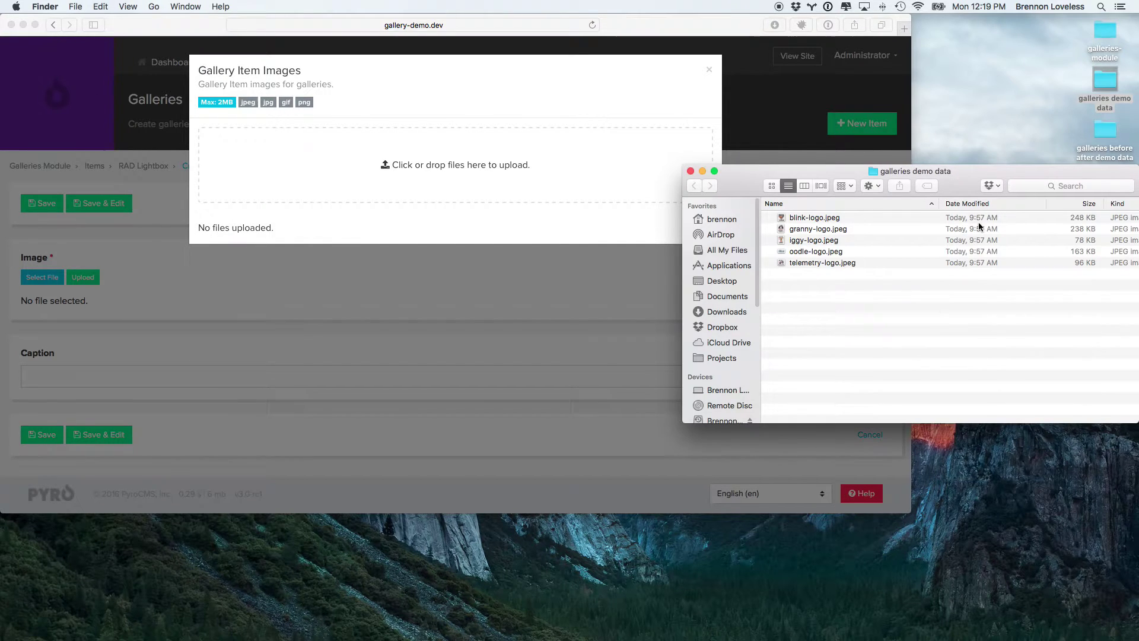
pyautogui.press('cmd+a')
pyautogui.moveTo(818, 242); pyautogui.dragTo(409, 160)
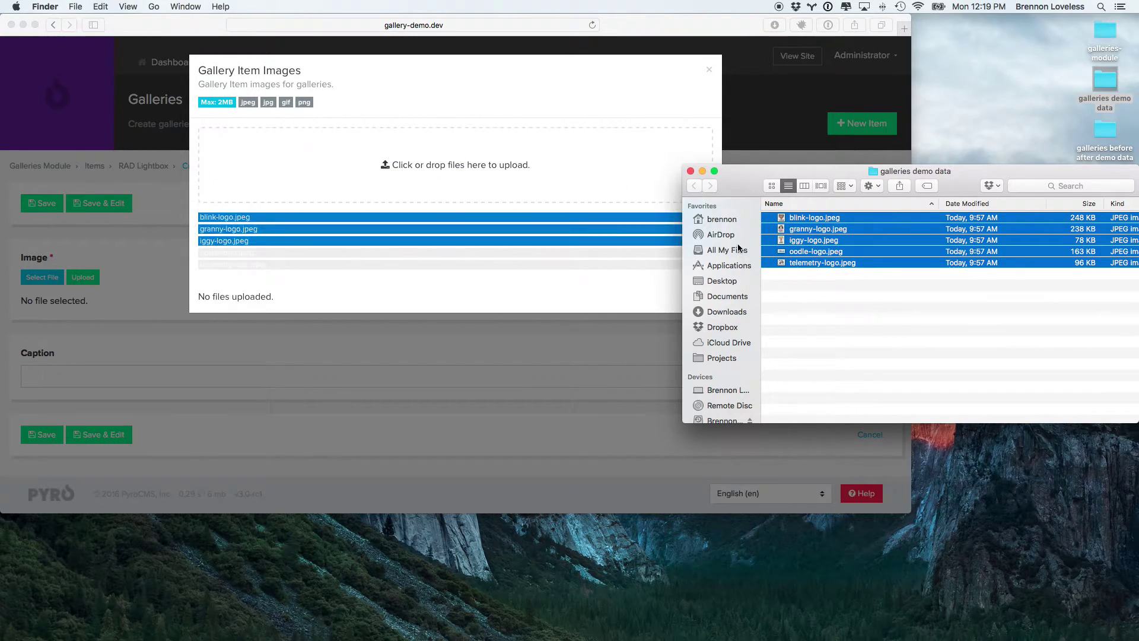
pyautogui.click(690, 172)
pyautogui.click(589, 251)
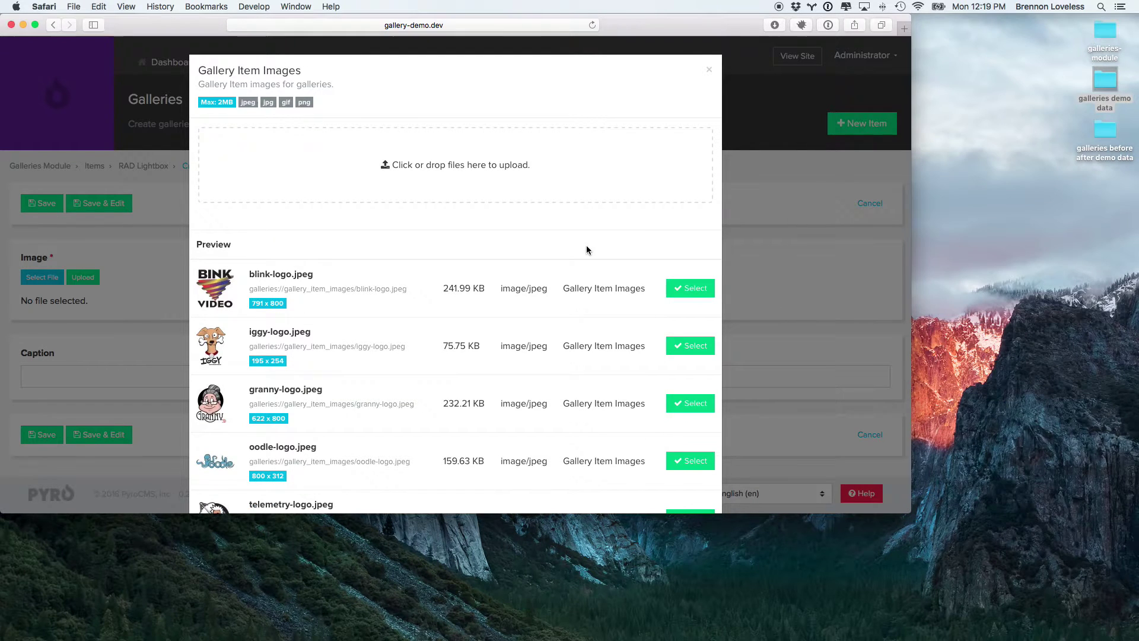
# Step: Use blink-logo.jpeg as the new item's image and caption it 'Bink'
pyautogui.click(707, 295)
pyautogui.scroll(-1, 180, 382)
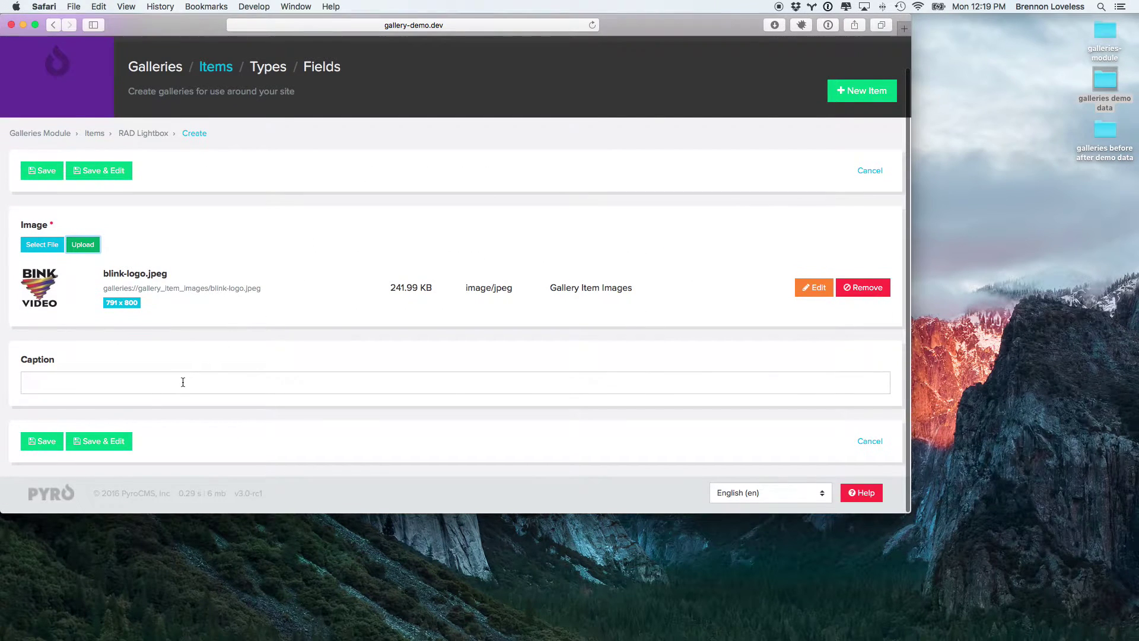
pyautogui.click(177, 389)
pyautogui.write('Bink Video')
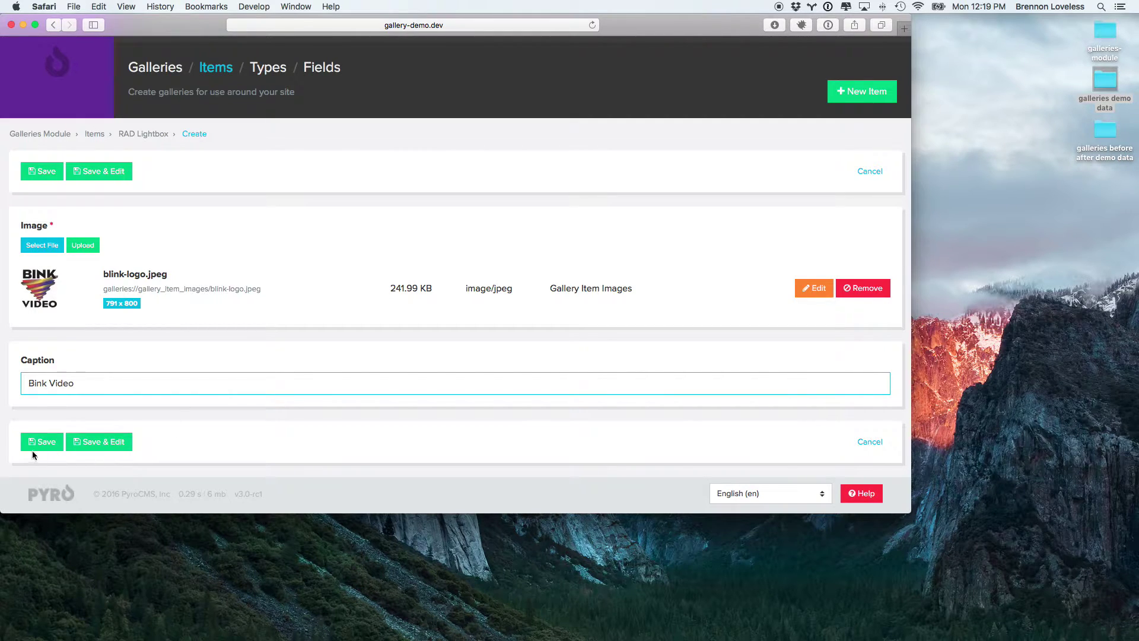
# Step: Save the Bink item, then add granny-logo.jpeg and iggy-logo.jpeg as items
pyautogui.click(34, 448)
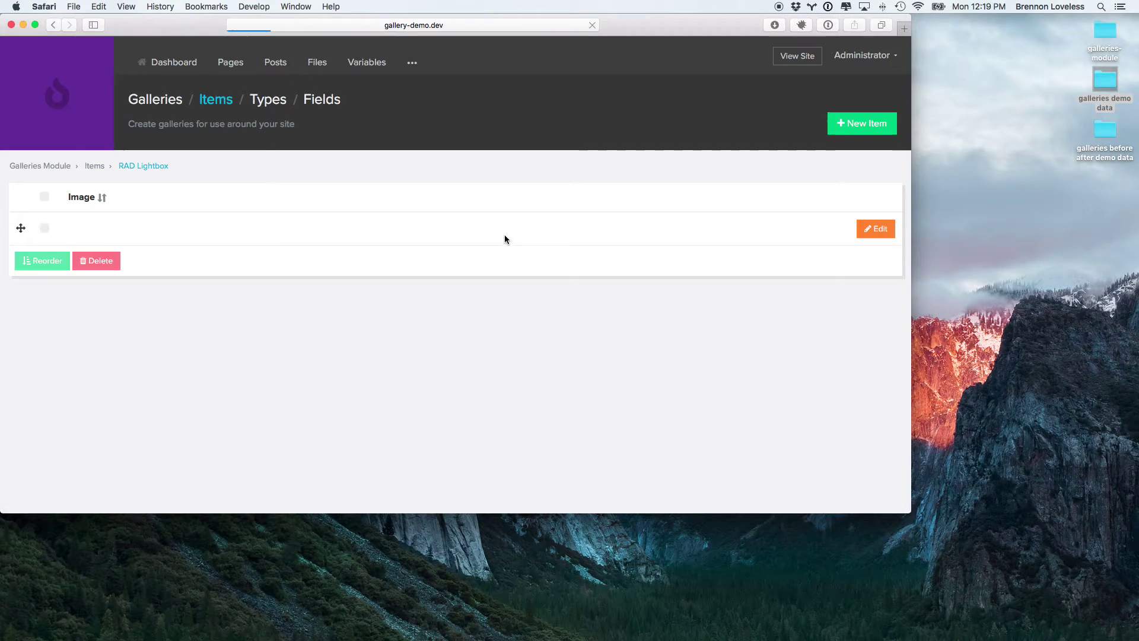
pyautogui.click(851, 123)
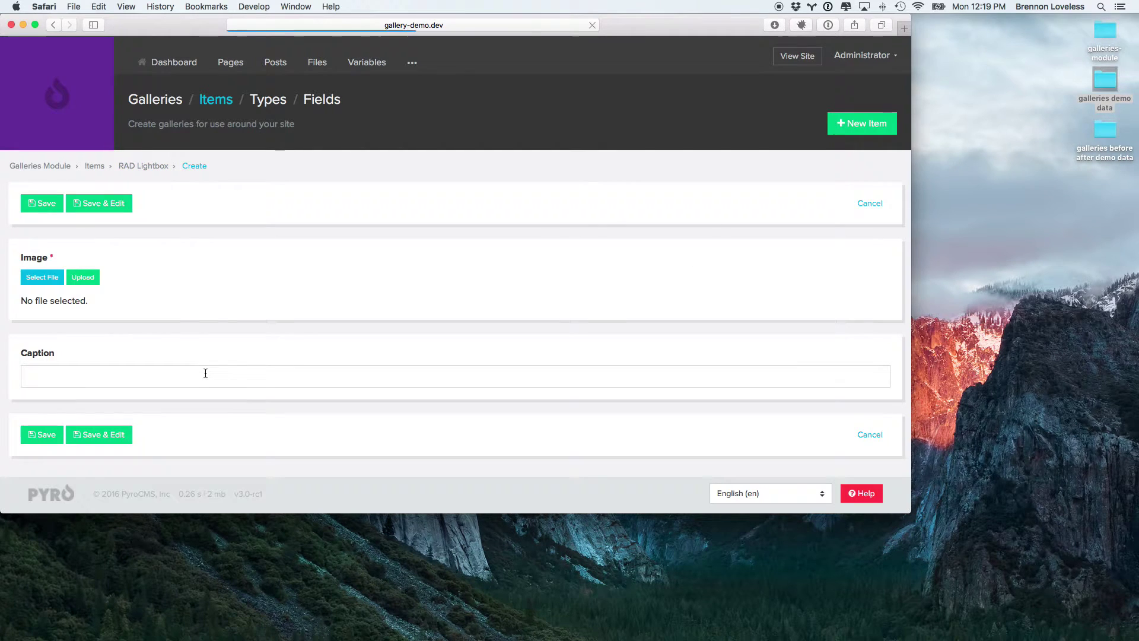
pyautogui.click(41, 280)
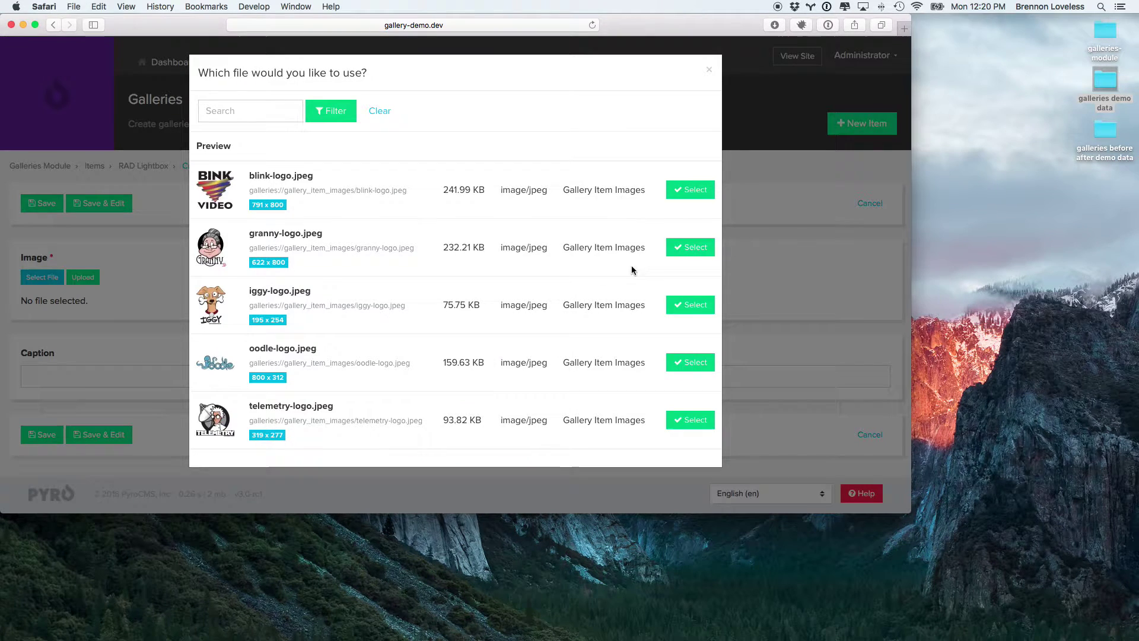
pyautogui.click(682, 248)
pyautogui.click(41, 203)
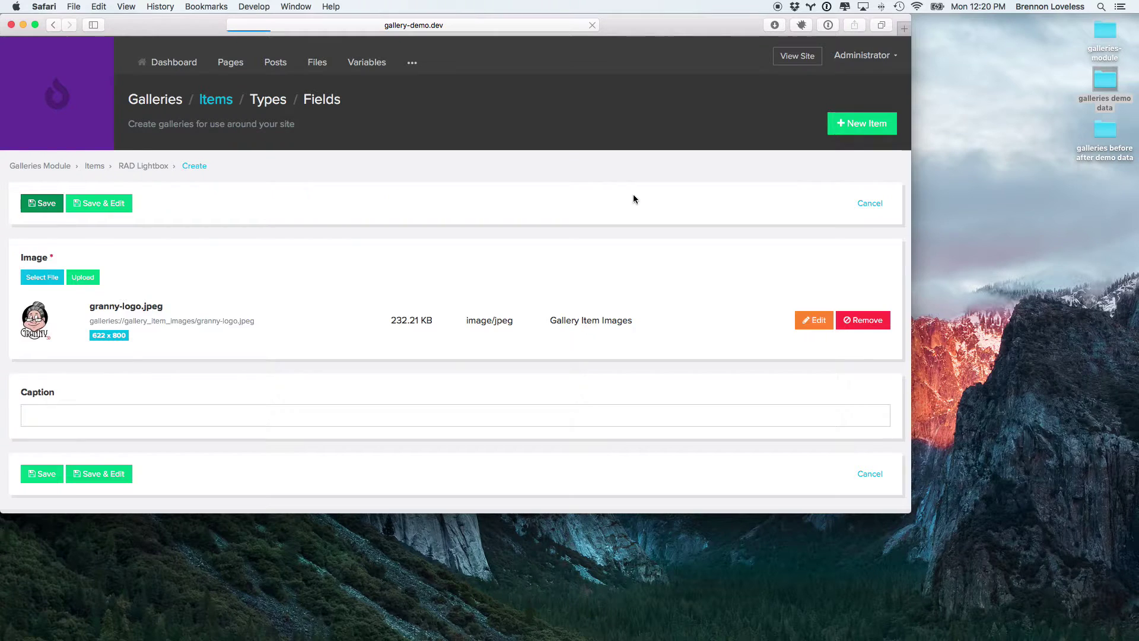
pyautogui.click(852, 130)
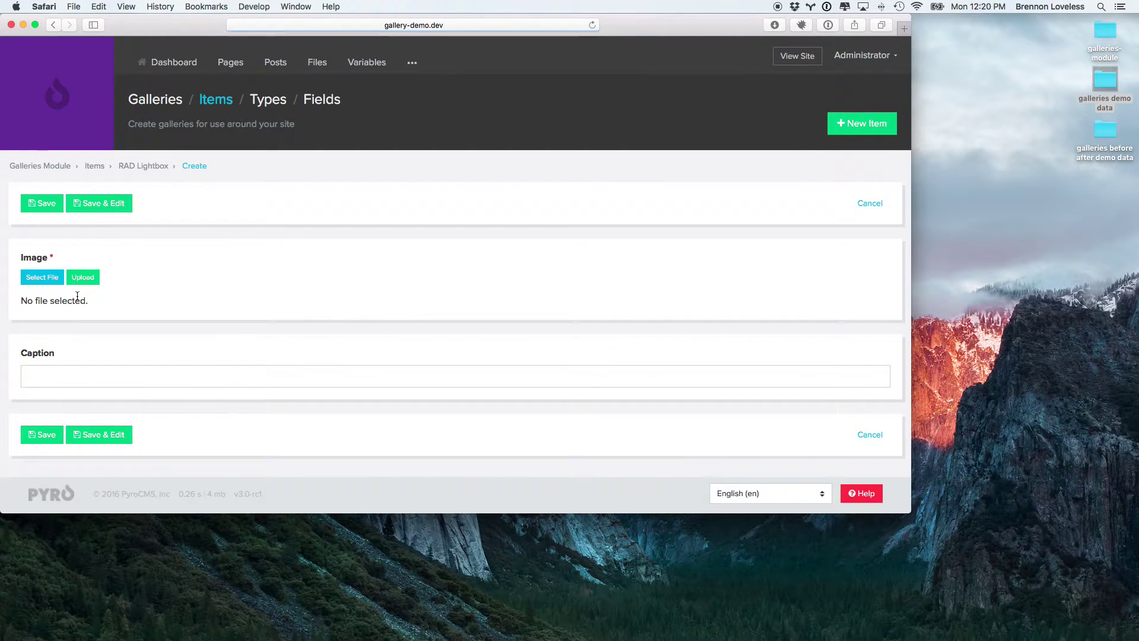
pyautogui.click(46, 279)
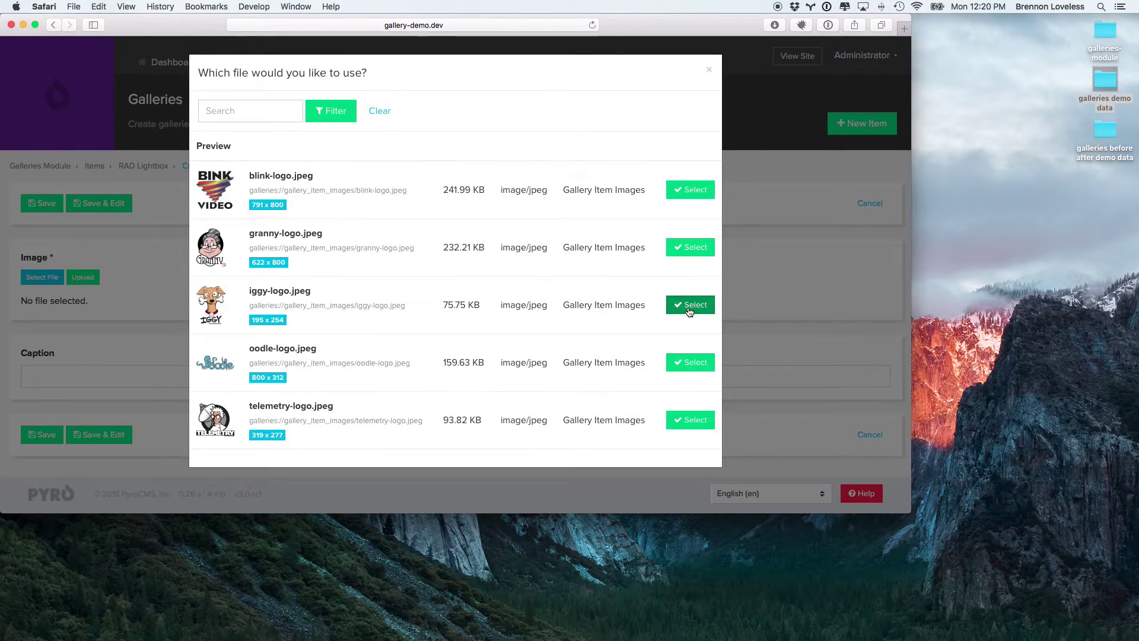
pyautogui.click(688, 305)
pyautogui.click(35, 202)
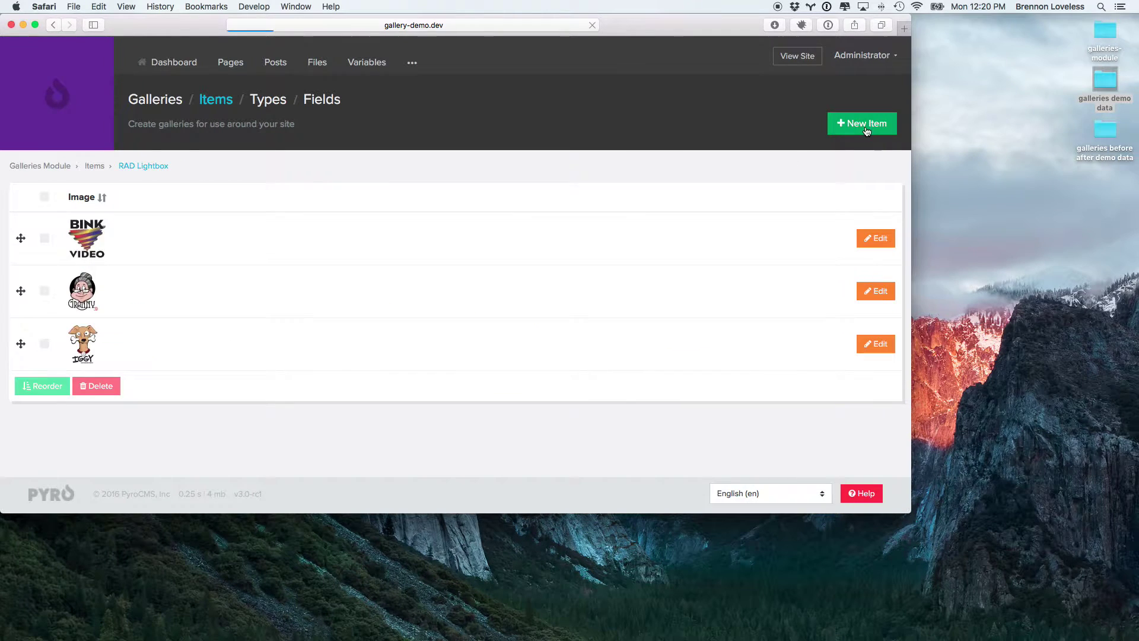
# Step: Add oodle-logo.jpeg and telemetry-logo.jpeg as further RAD Lightbox items
pyautogui.click(854, 123)
pyautogui.click(43, 278)
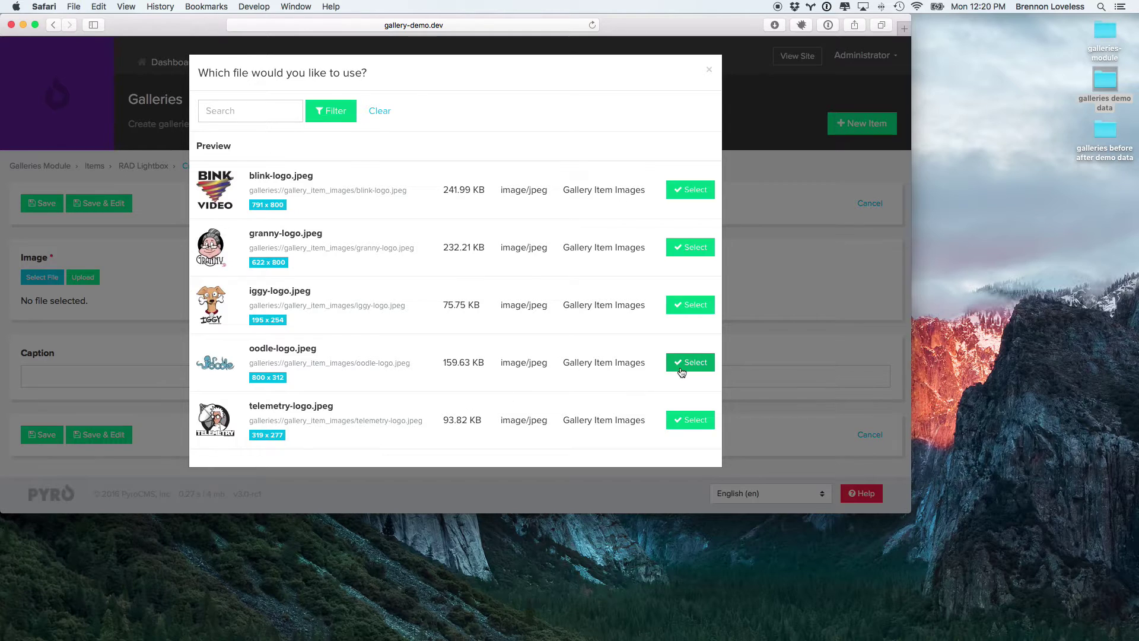
pyautogui.click(690, 361)
pyautogui.click(42, 203)
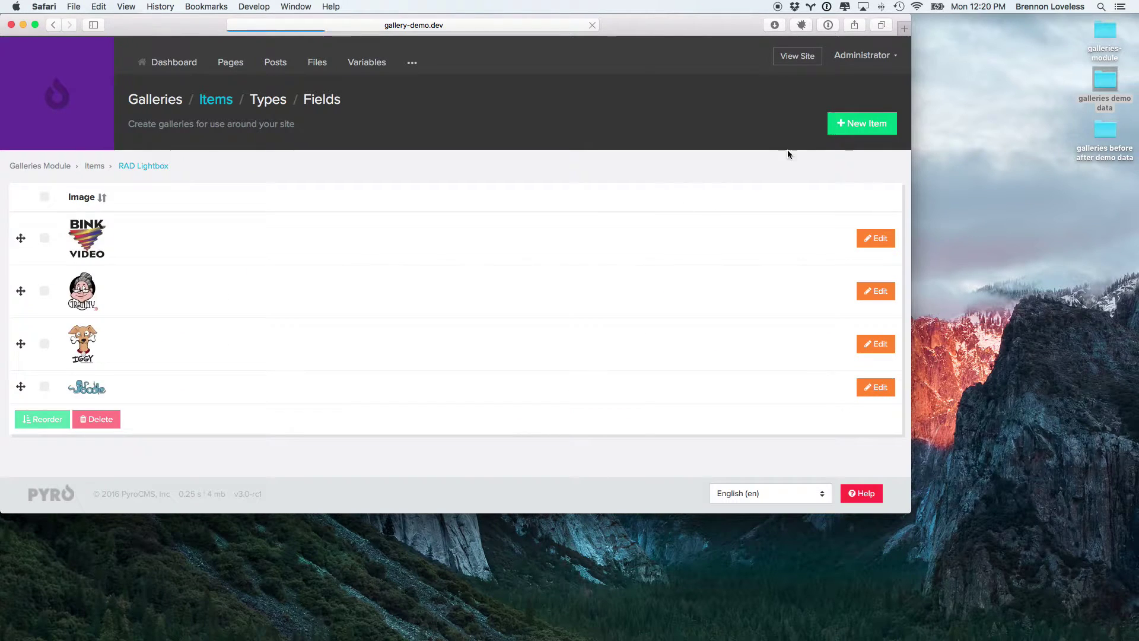
pyautogui.click(860, 124)
pyautogui.click(33, 274)
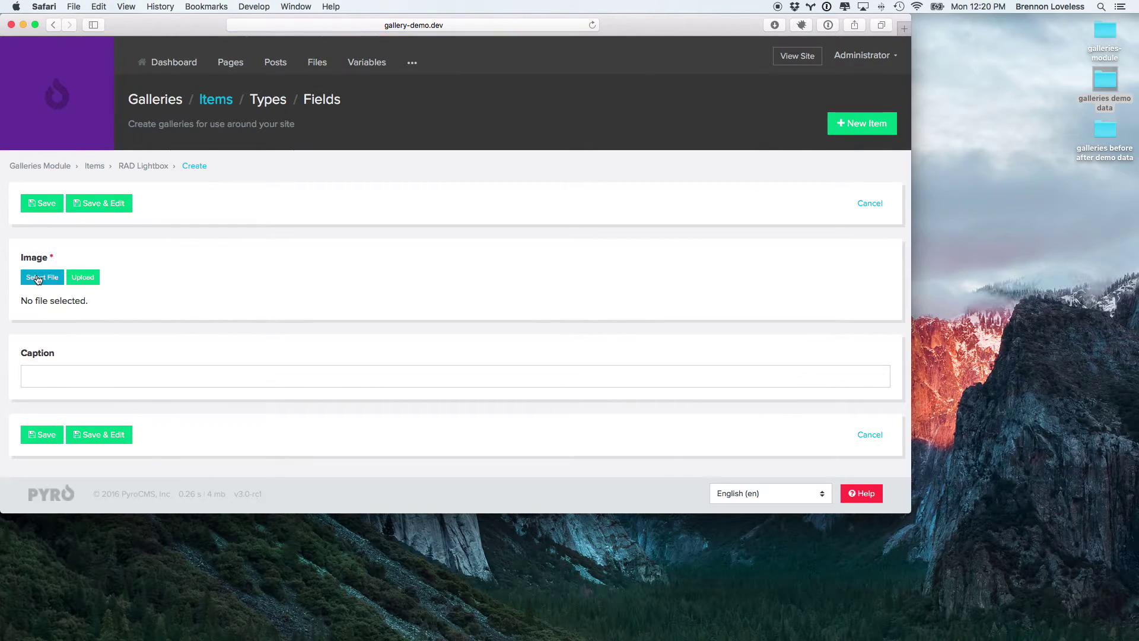
pyautogui.click(690, 419)
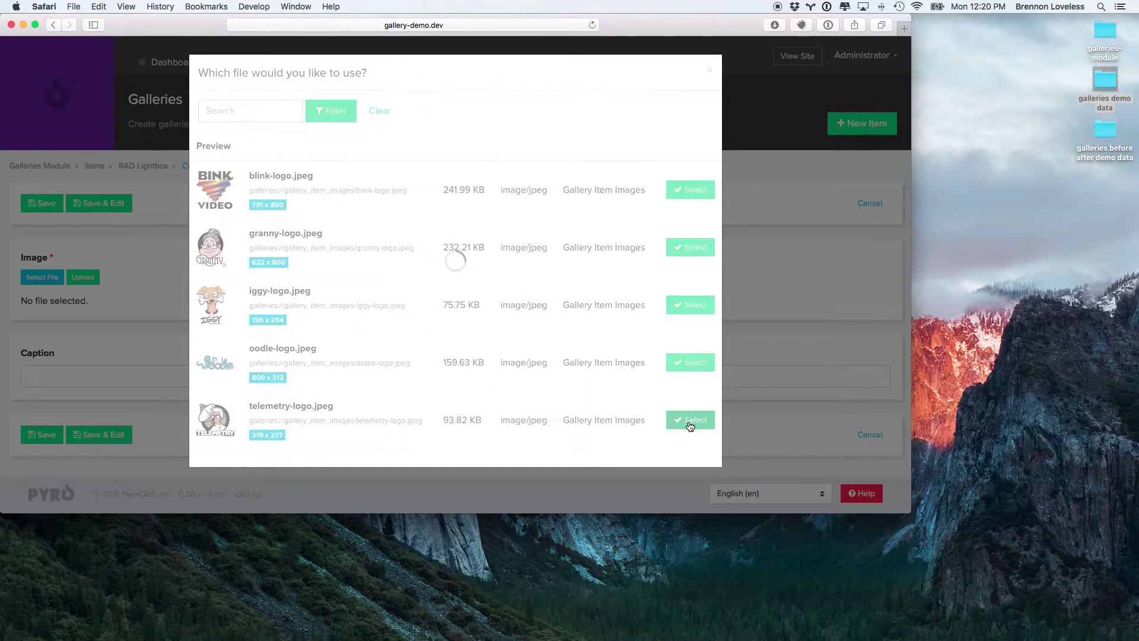
pyautogui.click(43, 204)
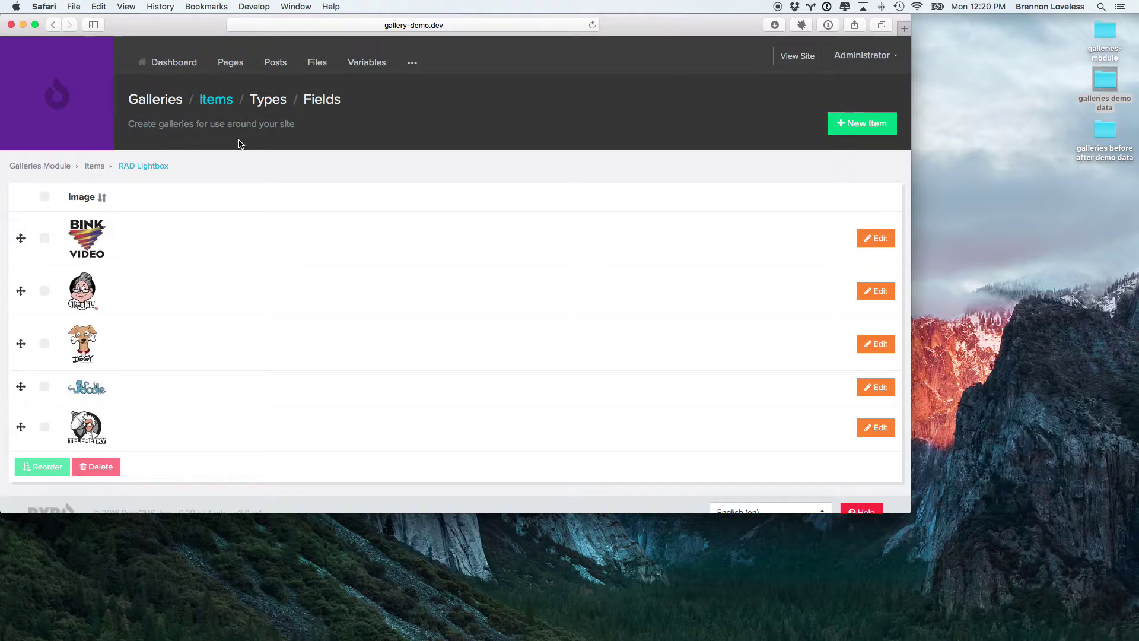
# Step: Add {{ gallery('rad-lightbox')|raw }} to the Welcome page content and update the page
pyautogui.click(240, 63)
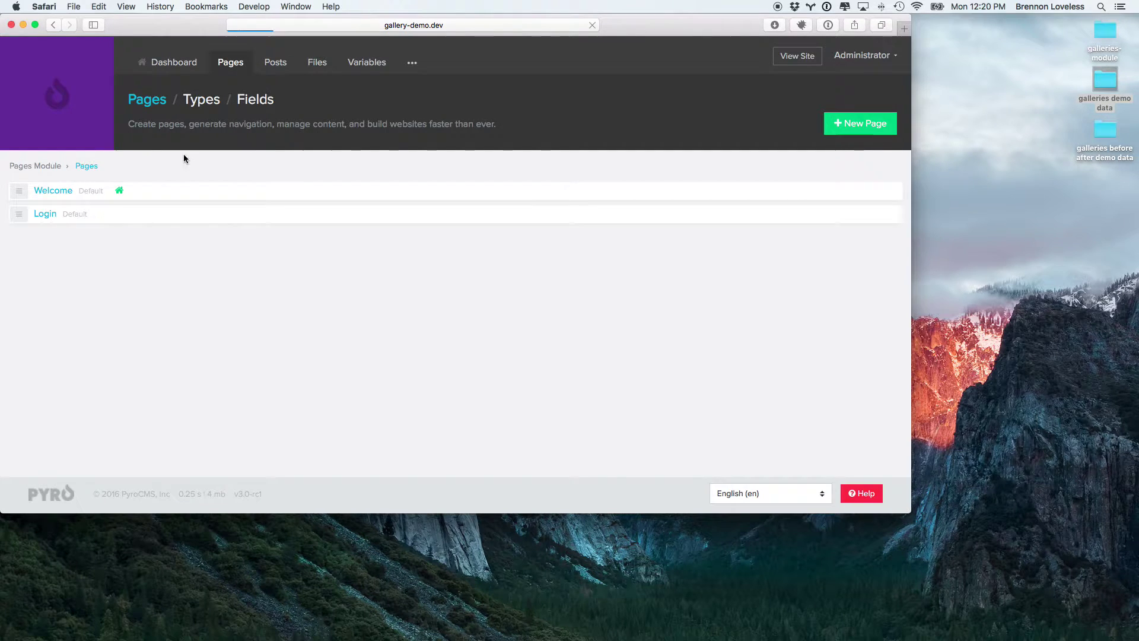
pyautogui.click(52, 189)
pyautogui.scroll(-1, 206, 358)
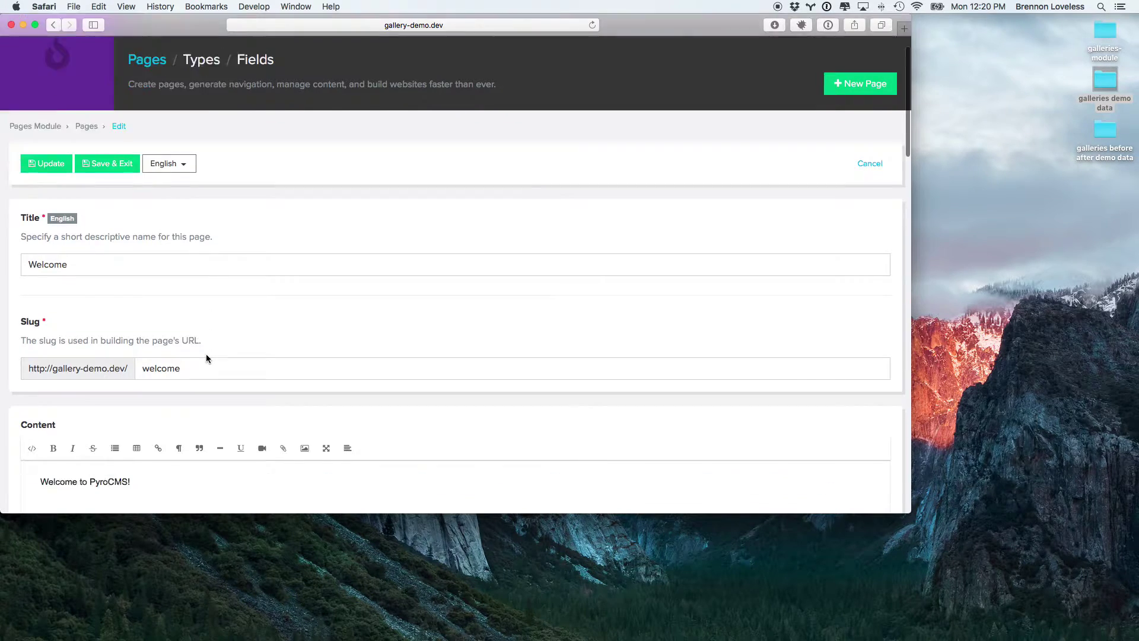
pyautogui.scroll(-5, 202, 368)
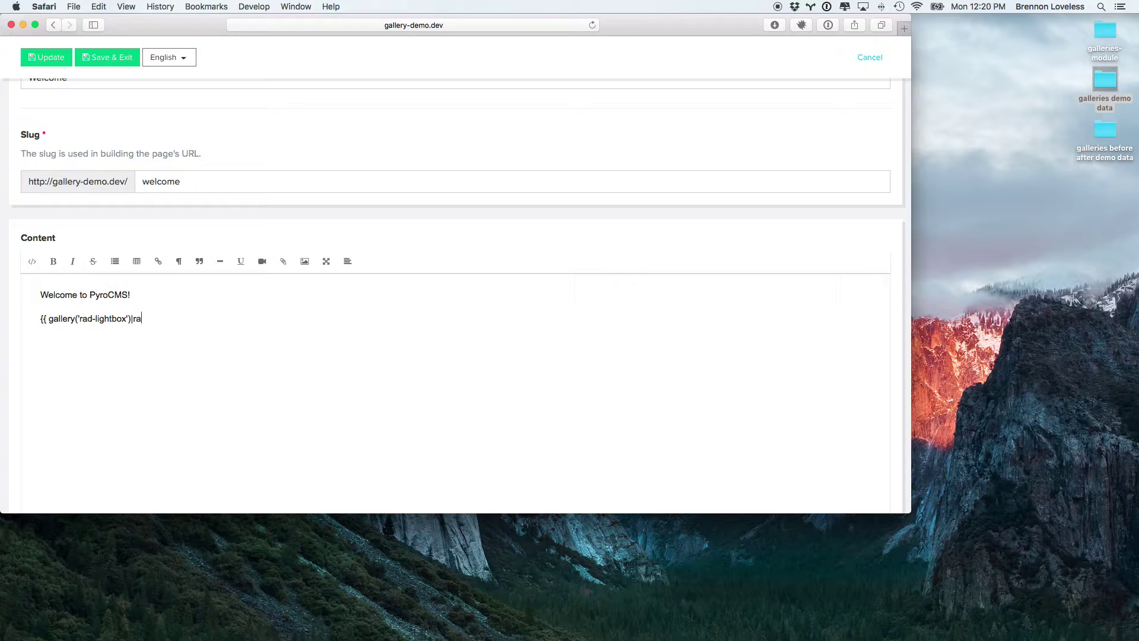
pyautogui.click(47, 57)
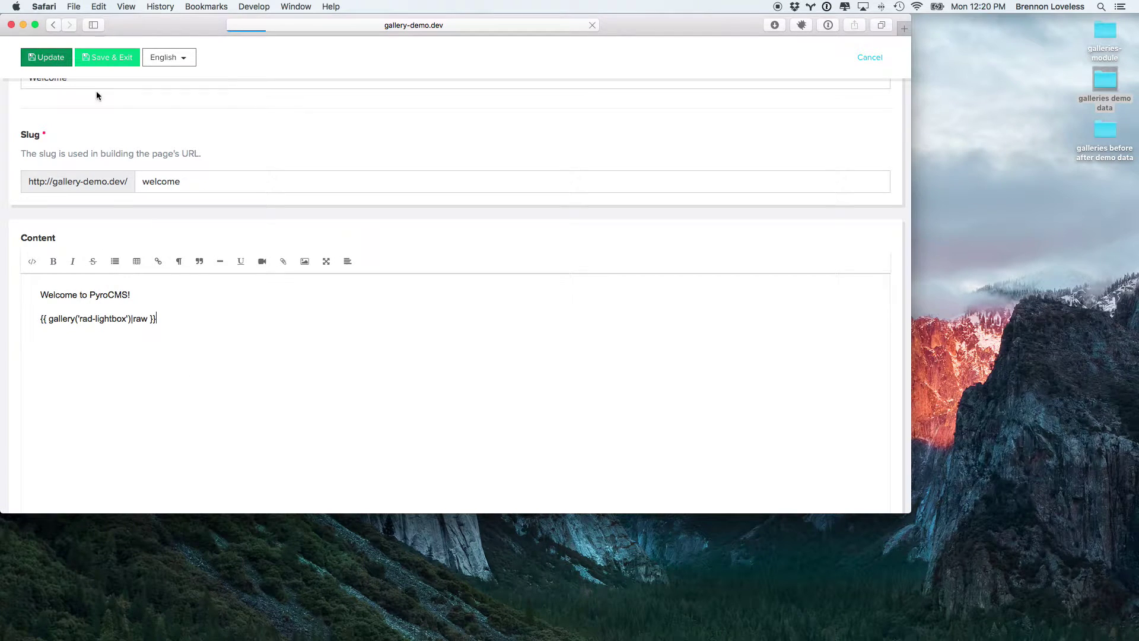
# Step: Load gallery-demo.dev in a new tab and page through the RAD Lightbox images to Telemetry
pyautogui.press('super+t')
pyautogui.write('gallery')
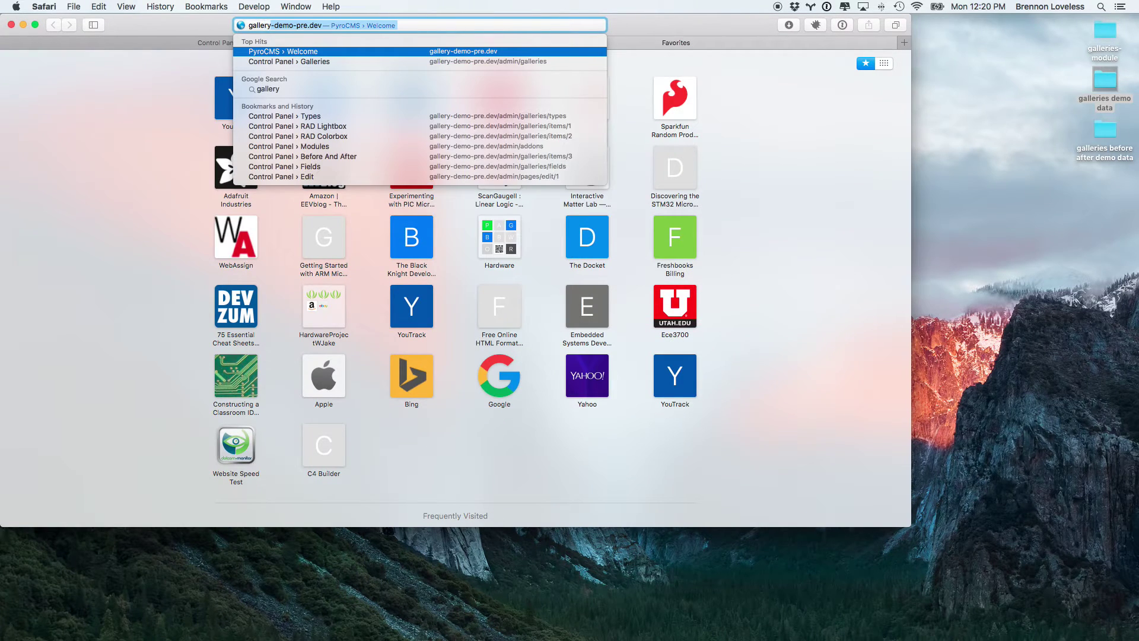
pyautogui.write('-demo.dev')
pyautogui.press('Return')
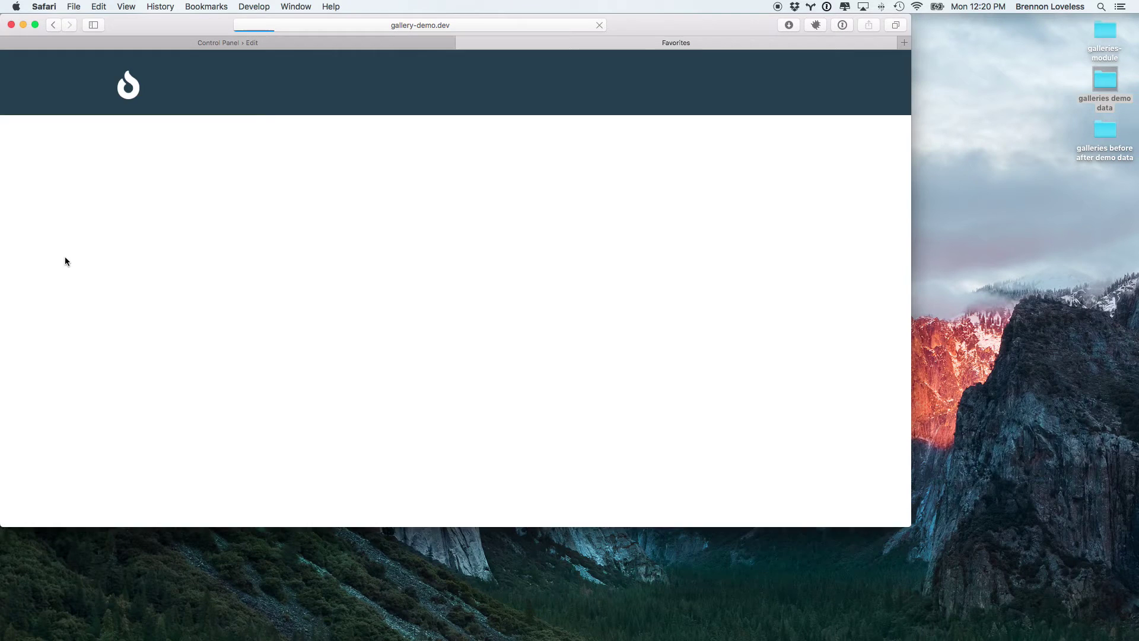
pyautogui.click(353, 248)
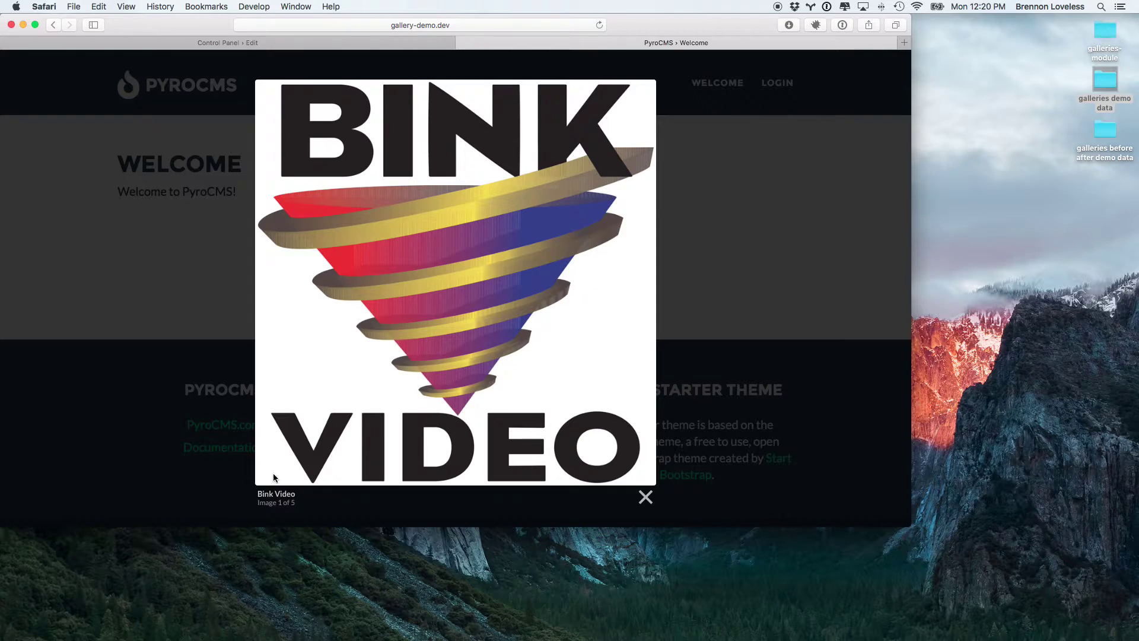
pyautogui.press('Right')
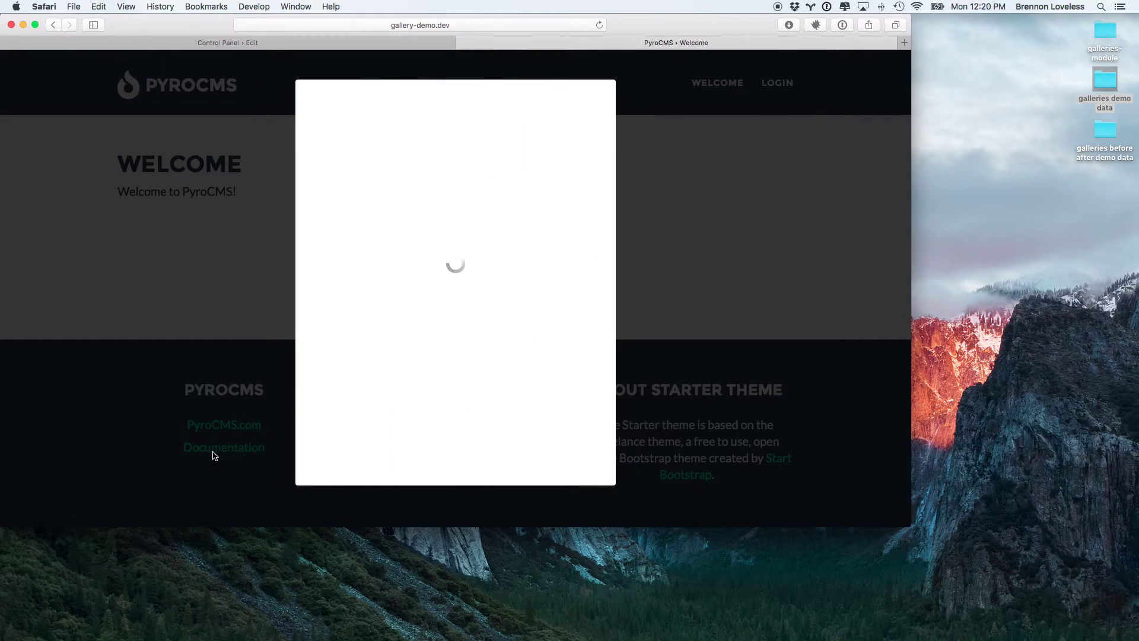
pyautogui.press('Right')
pyautogui.press('Right')
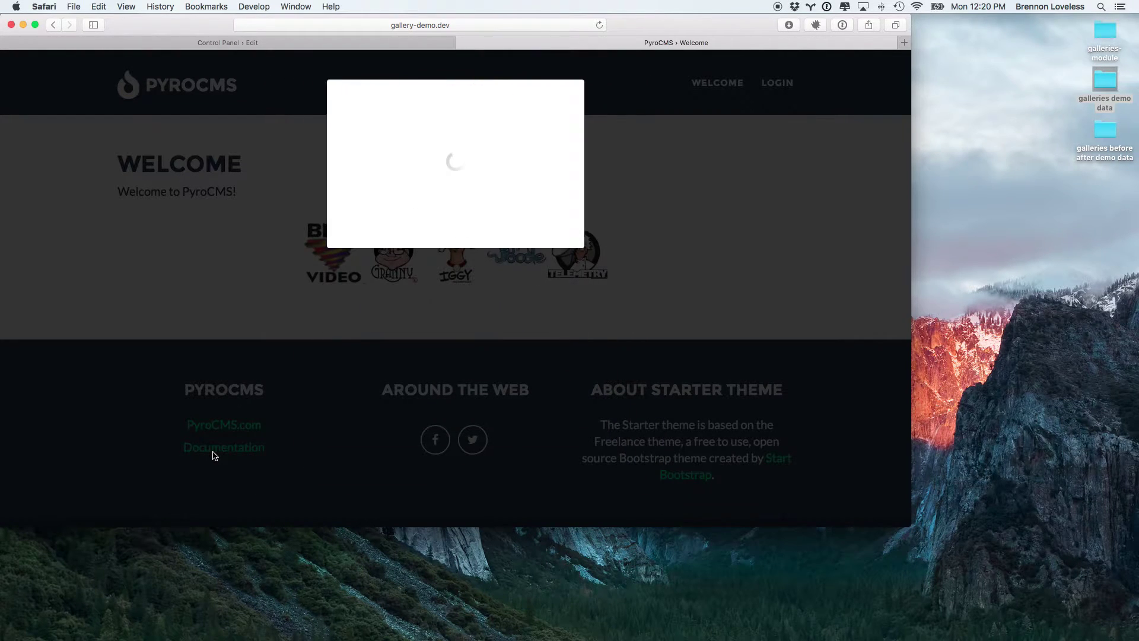
pyautogui.press('Right')
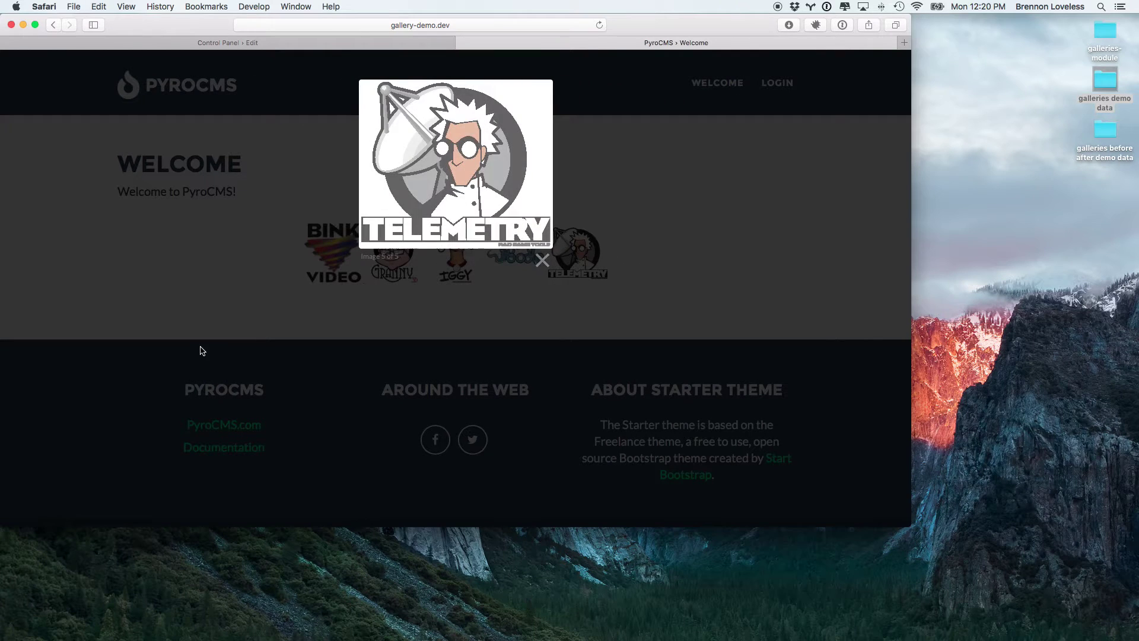
# Step: Close the lightbox and return to the Galleries module in the control panel
pyautogui.press('Escape')
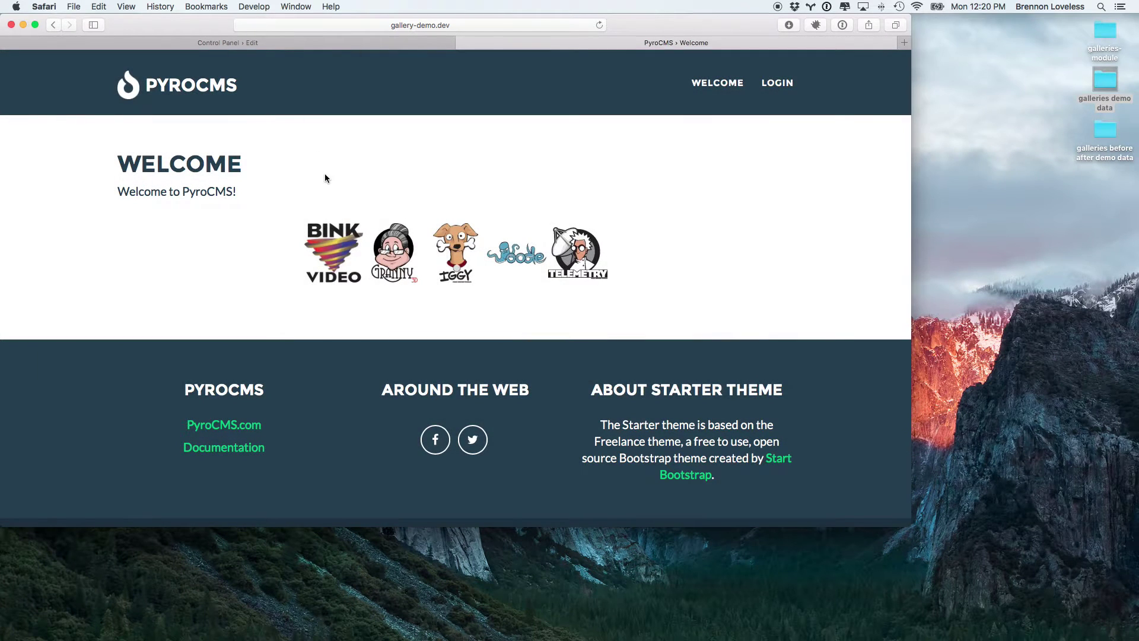
pyautogui.hotkey('ctrl', 'shift', 'Tab')
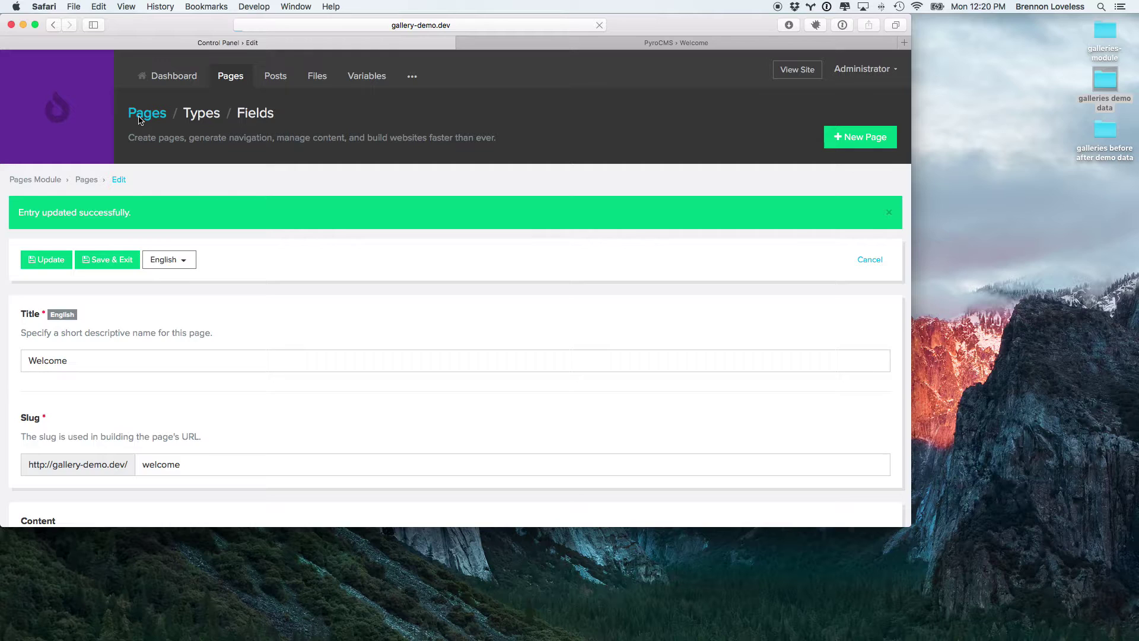
pyautogui.click(142, 117)
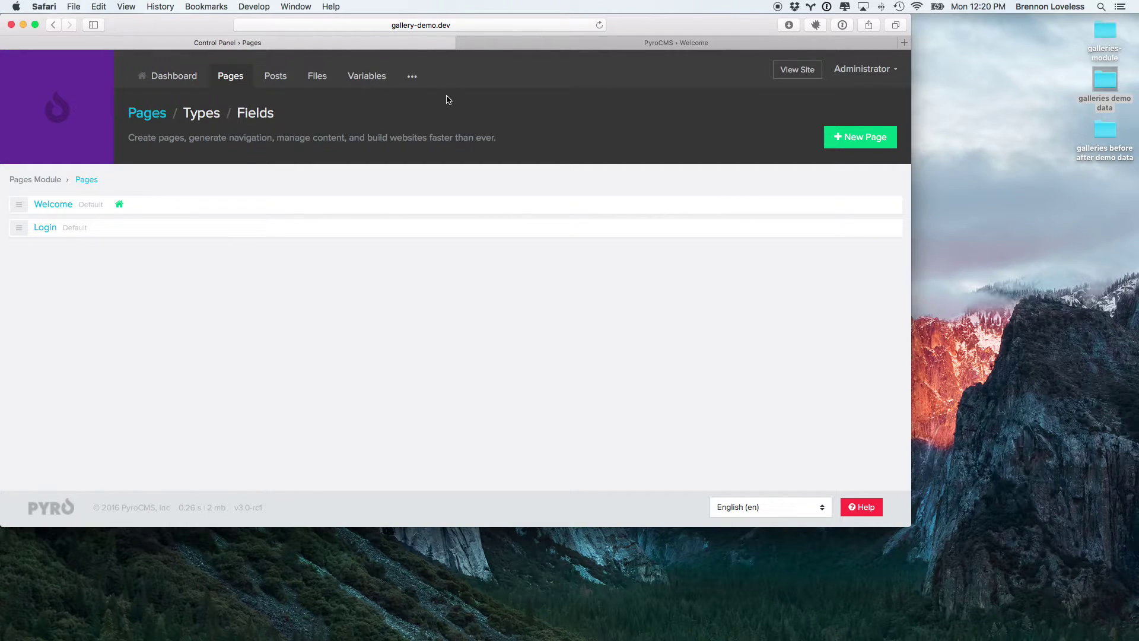
pyautogui.click(411, 78)
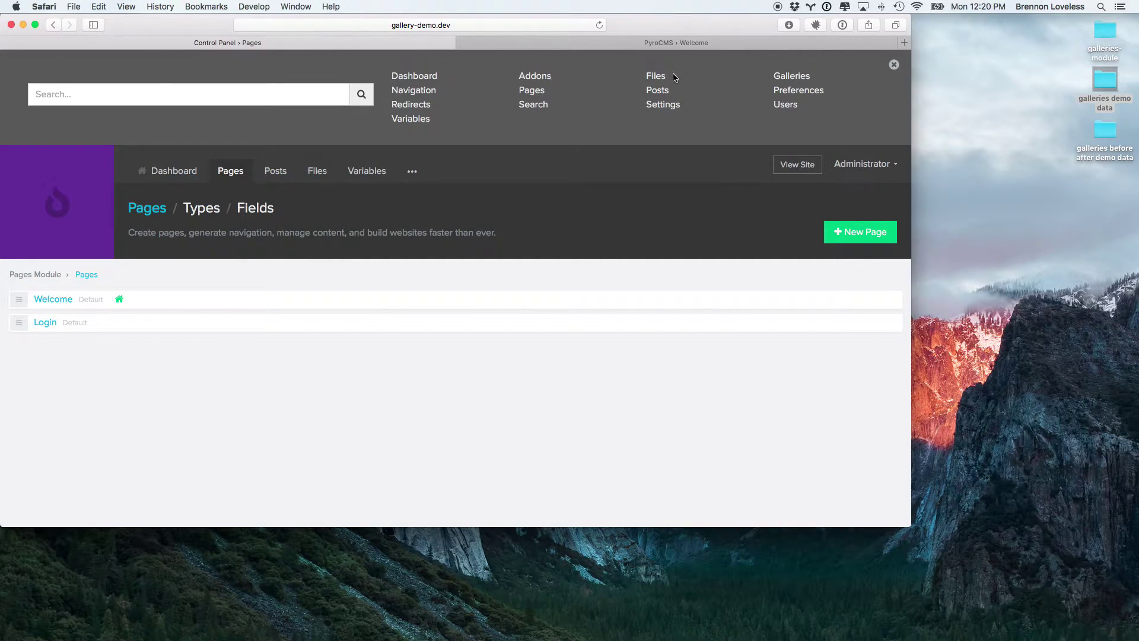
pyautogui.click(786, 76)
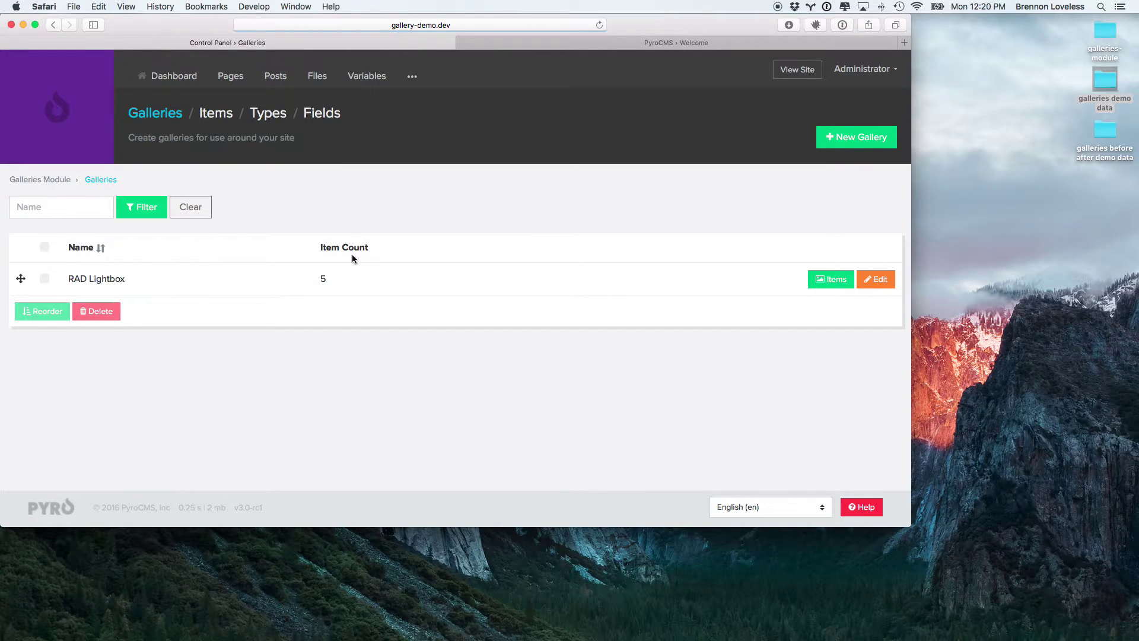
# Step: Create and save a Colorbox-type gallery named 'RAD Colorbox'
pyautogui.click(857, 138)
pyautogui.click(342, 198)
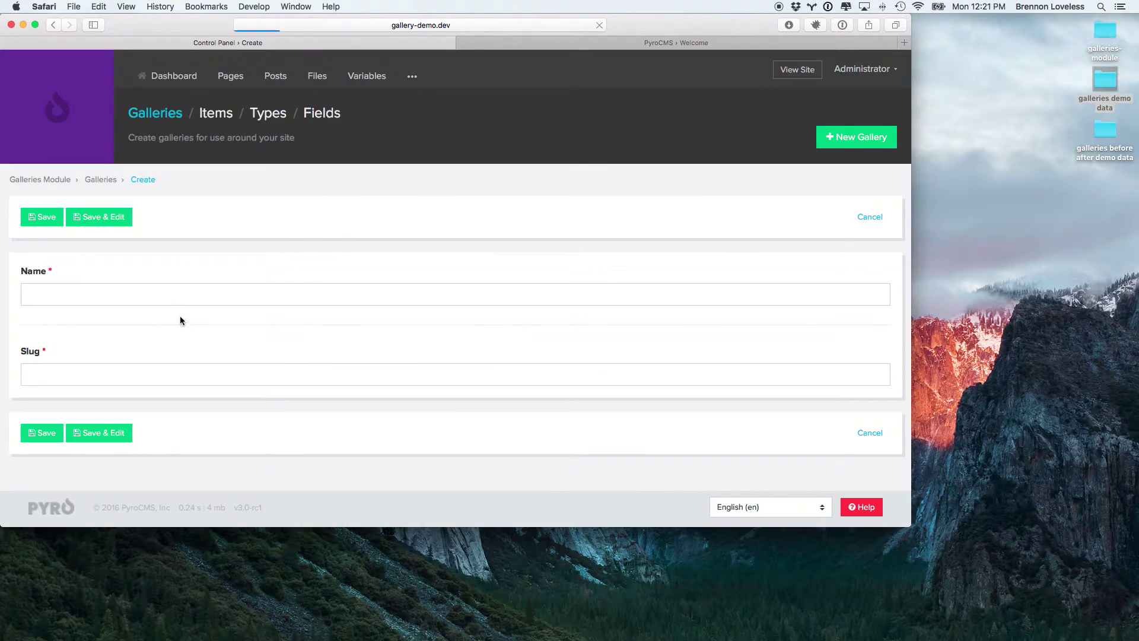
pyautogui.write('RAD Colorbox')
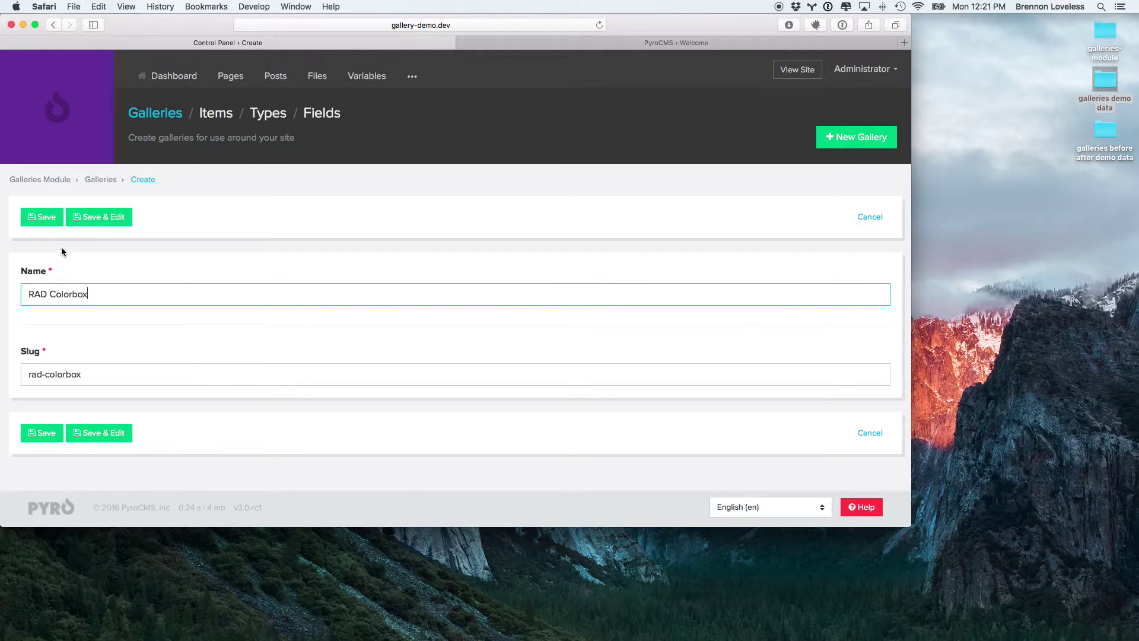
pyautogui.click(51, 224)
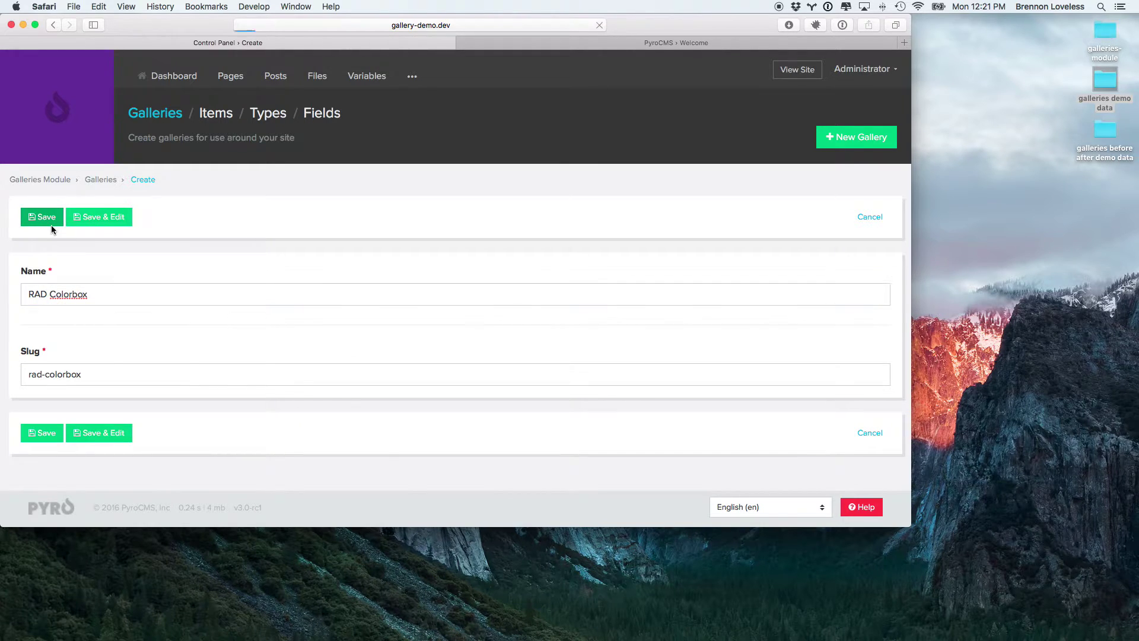
# Step: Add blink-logo.jpeg and granny-logo.jpeg as new items in the RAD Colorbox gallery
pyautogui.click(834, 356)
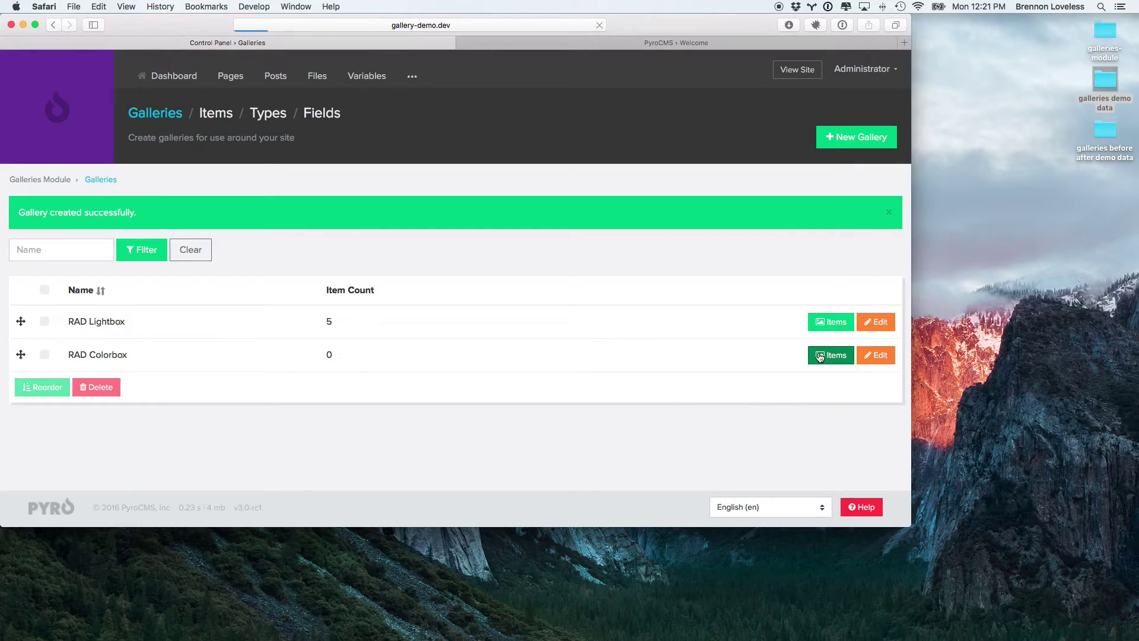
pyautogui.click(852, 145)
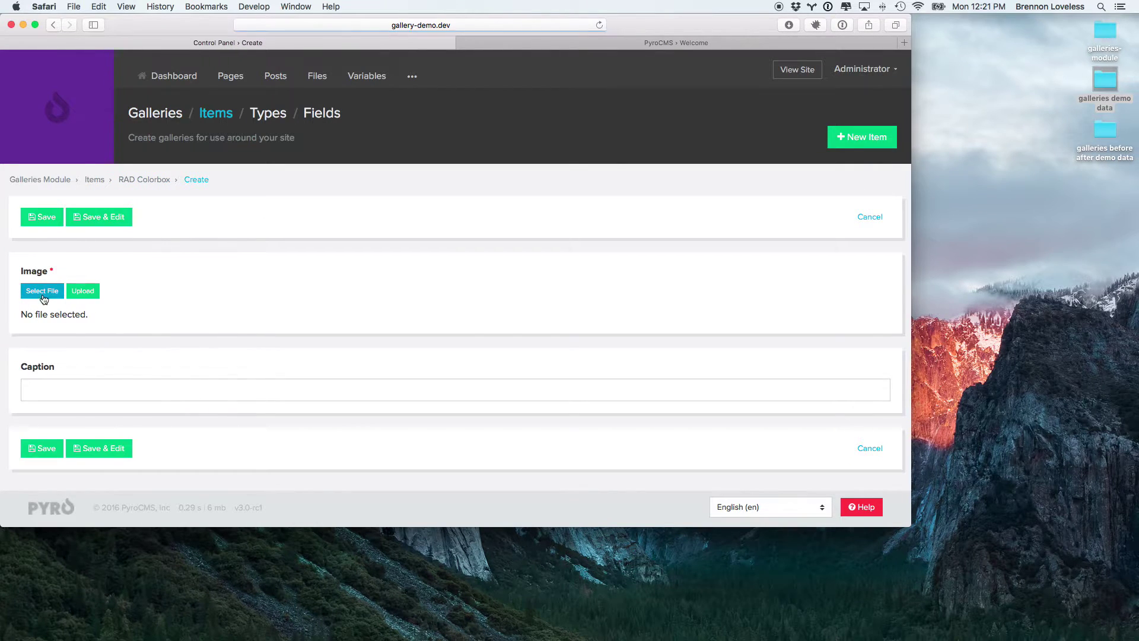
pyautogui.click(43, 294)
pyautogui.click(689, 201)
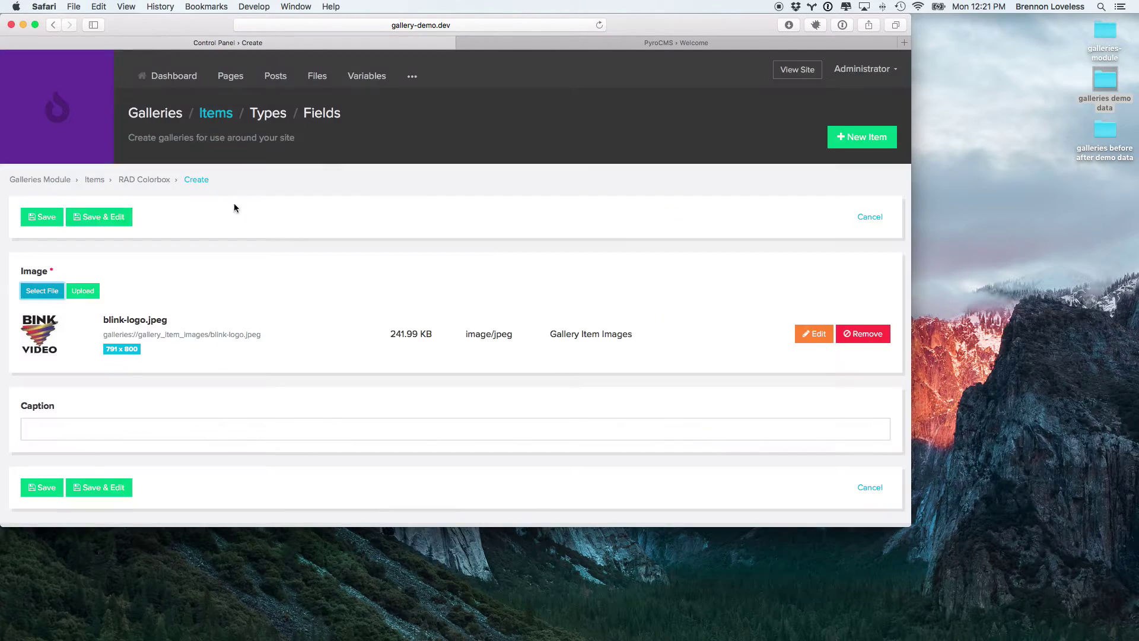
pyautogui.click(44, 223)
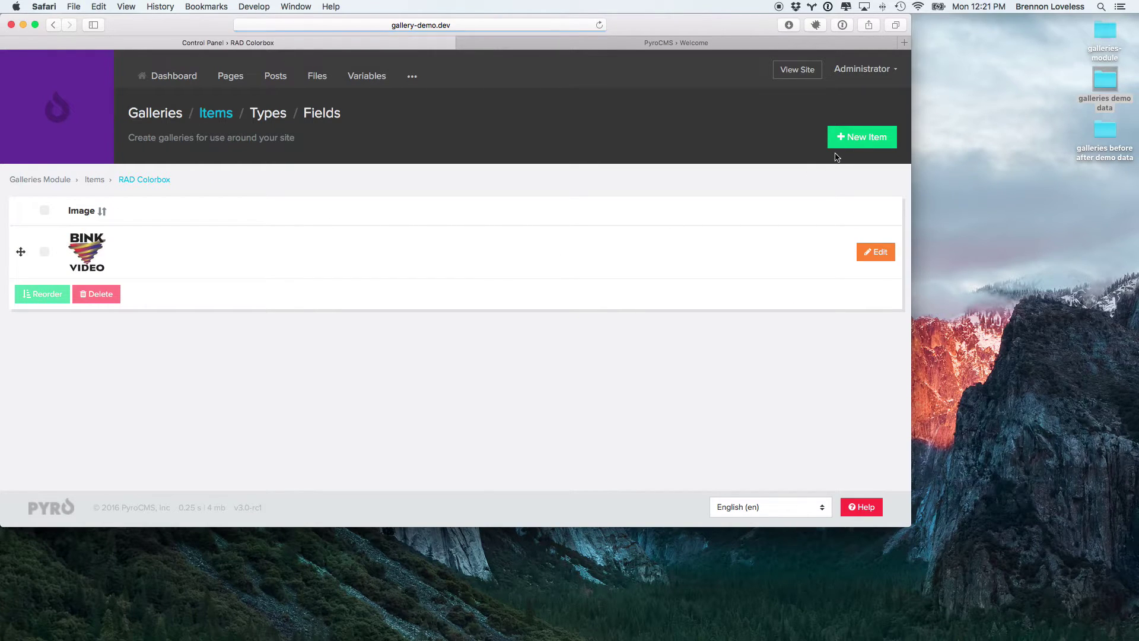
pyautogui.click(850, 140)
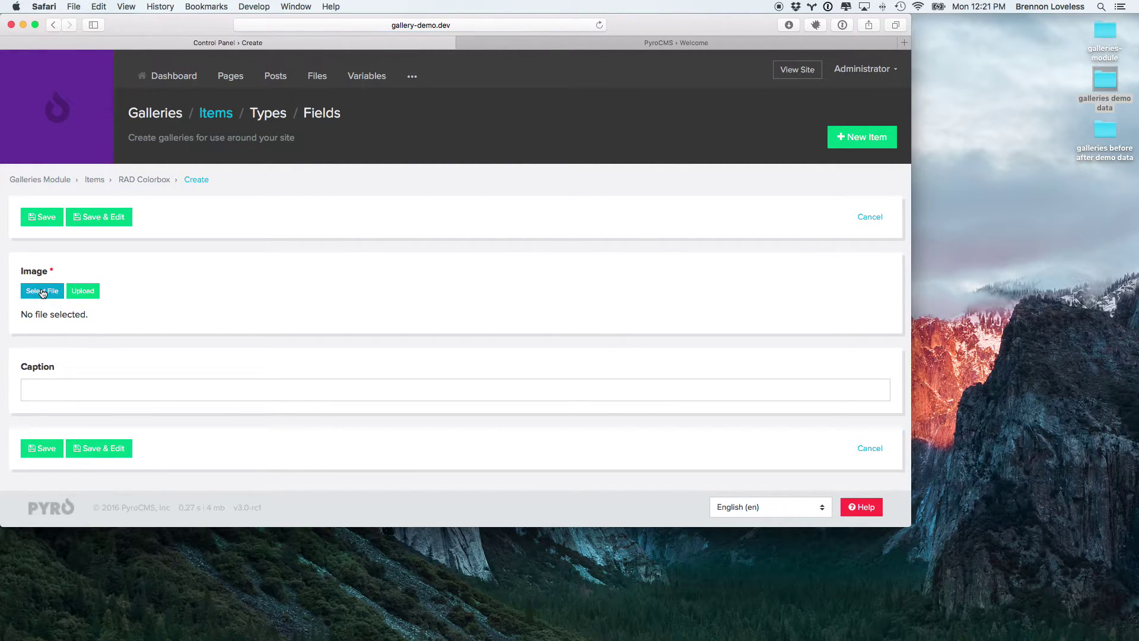
pyautogui.click(43, 292)
pyautogui.click(690, 261)
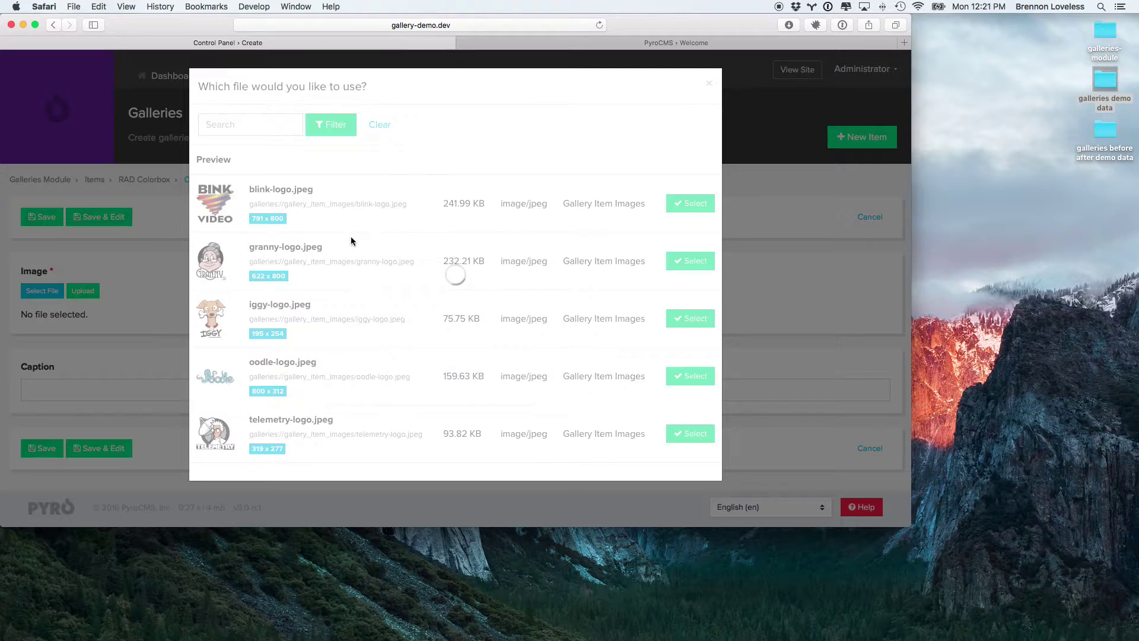
pyautogui.click(42, 219)
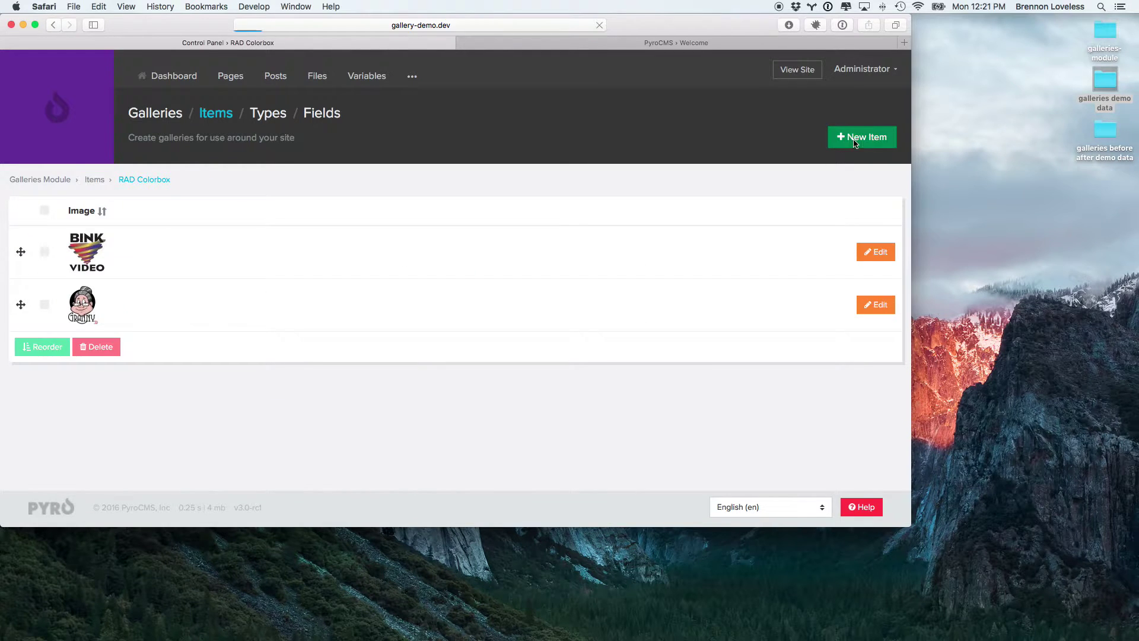
# Step: Add iggy-logo.jpeg, oodle-logo.jpeg and telemetry-logo.jpeg as further gallery items
pyautogui.click(848, 138)
pyautogui.click(37, 293)
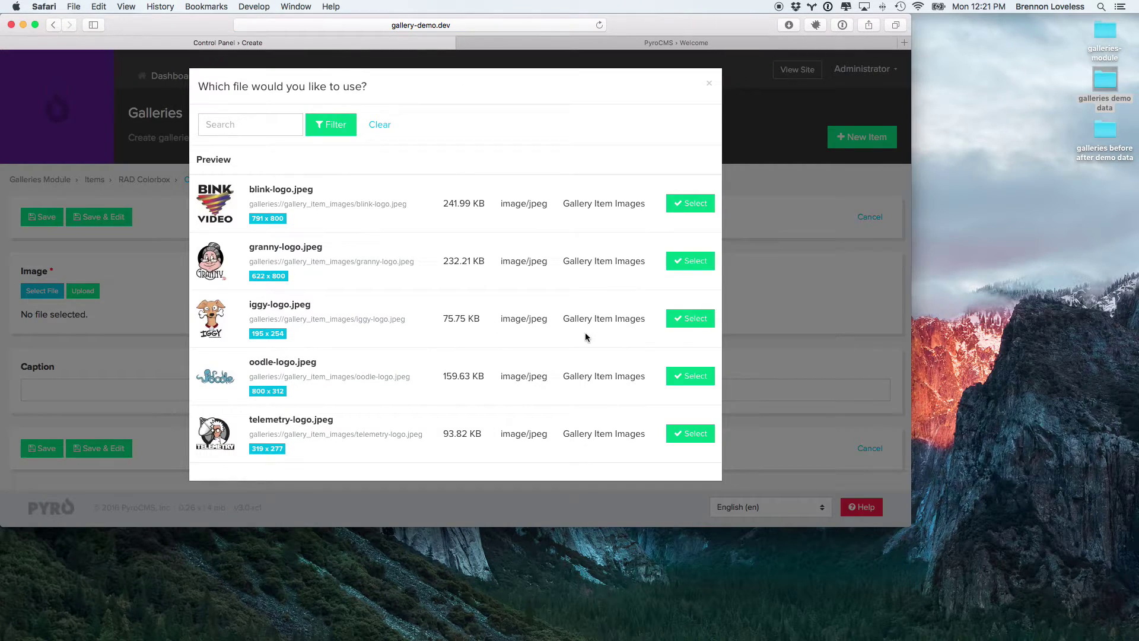
pyautogui.click(690, 318)
pyautogui.click(42, 217)
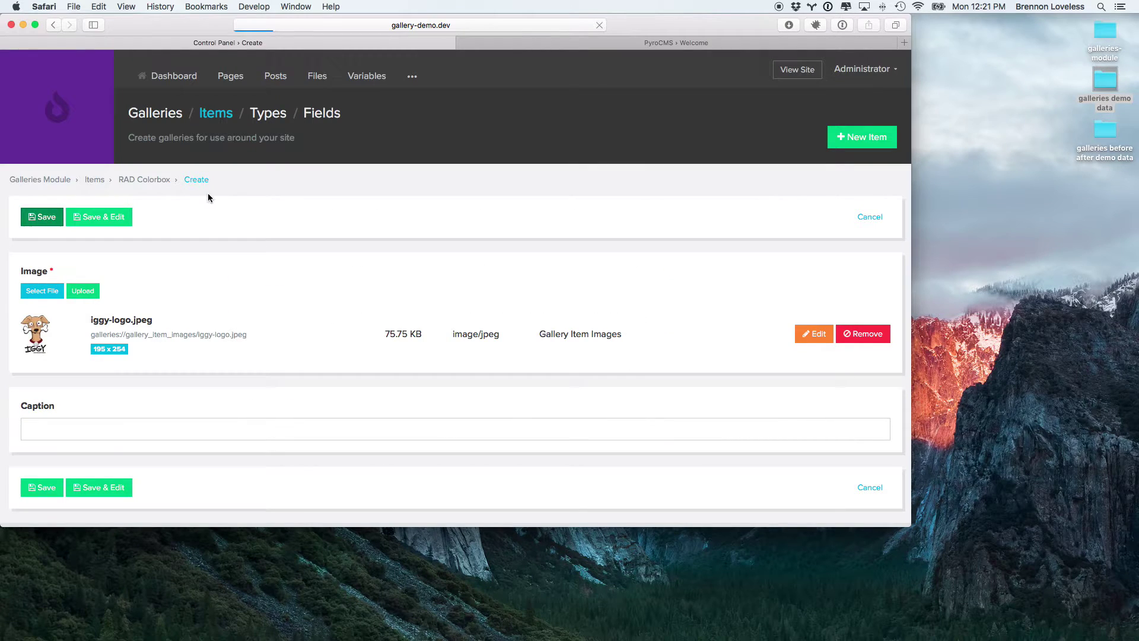
pyautogui.click(862, 137)
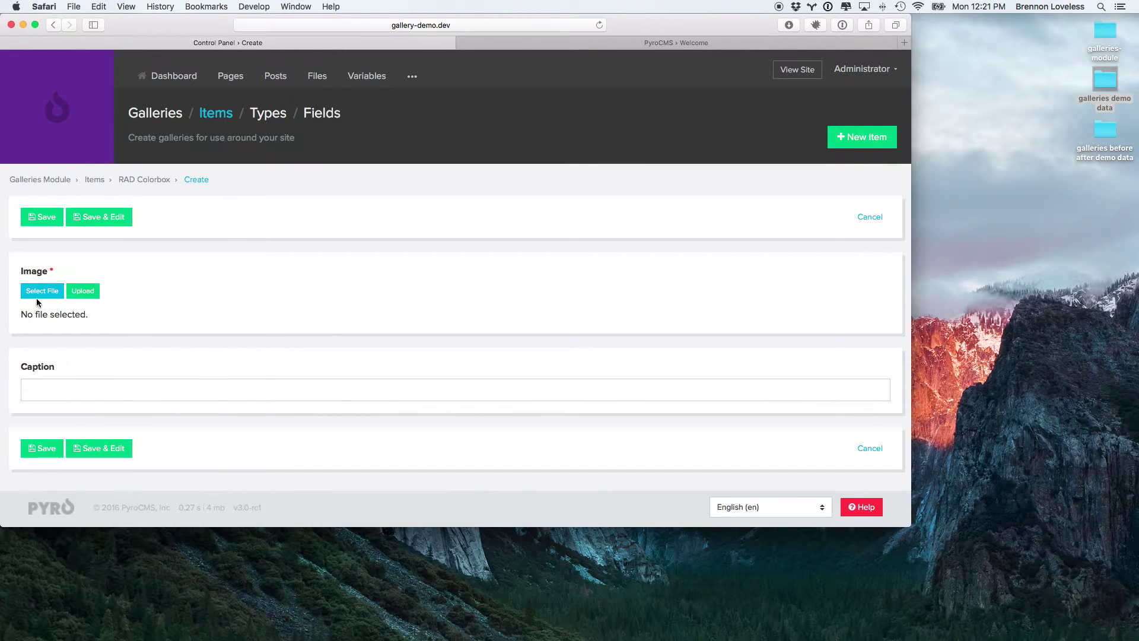
pyautogui.click(36, 294)
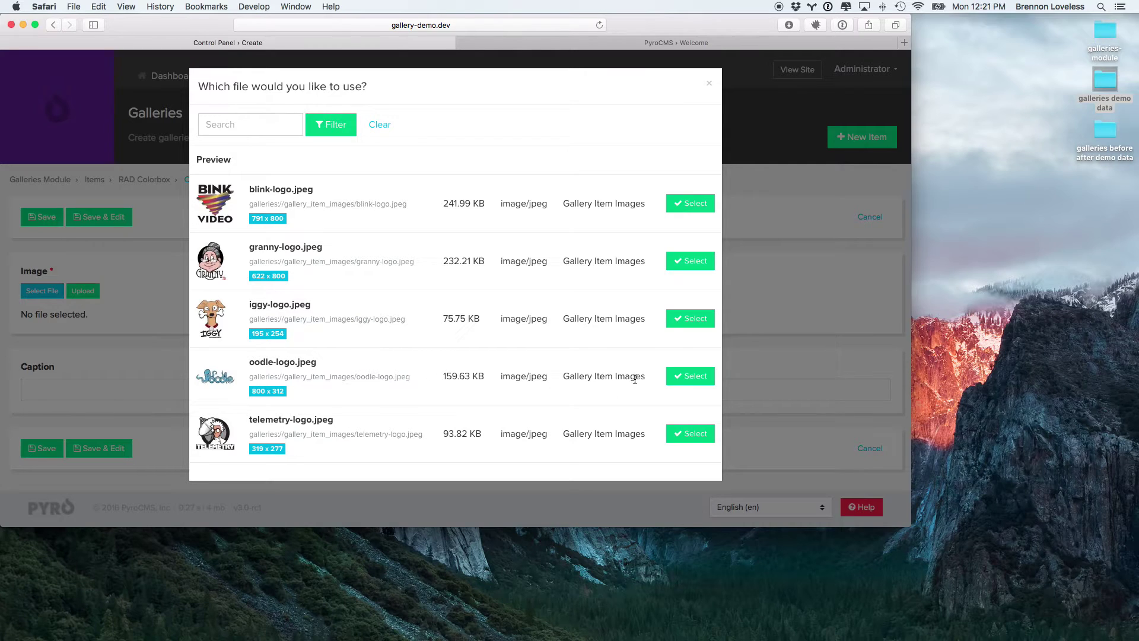
pyautogui.click(691, 376)
pyautogui.click(42, 216)
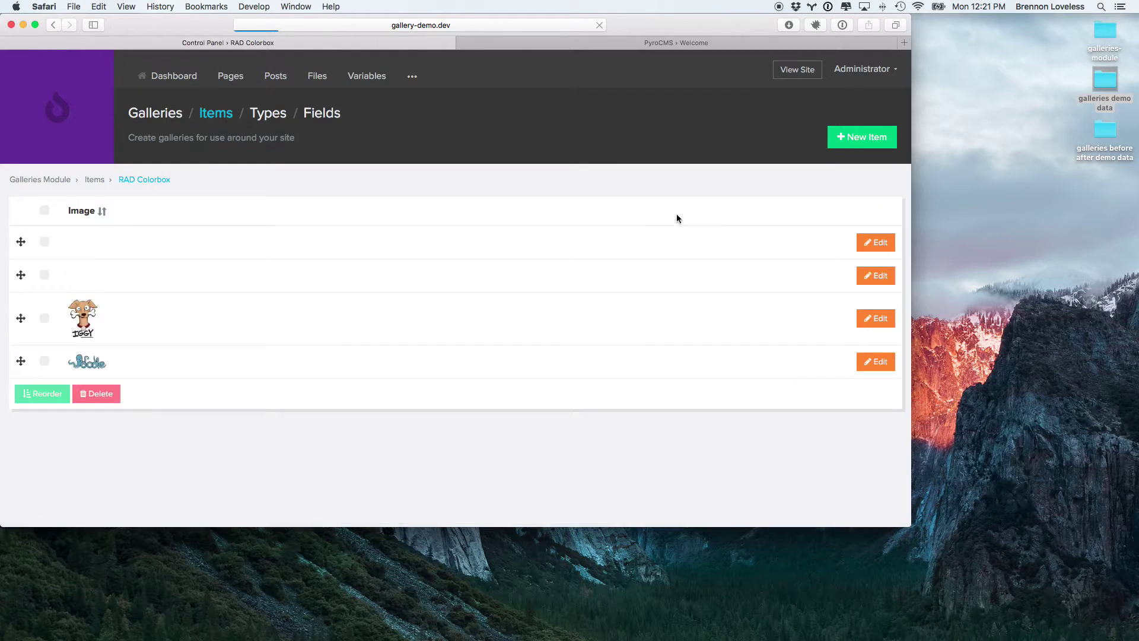
pyautogui.click(862, 137)
pyautogui.click(41, 292)
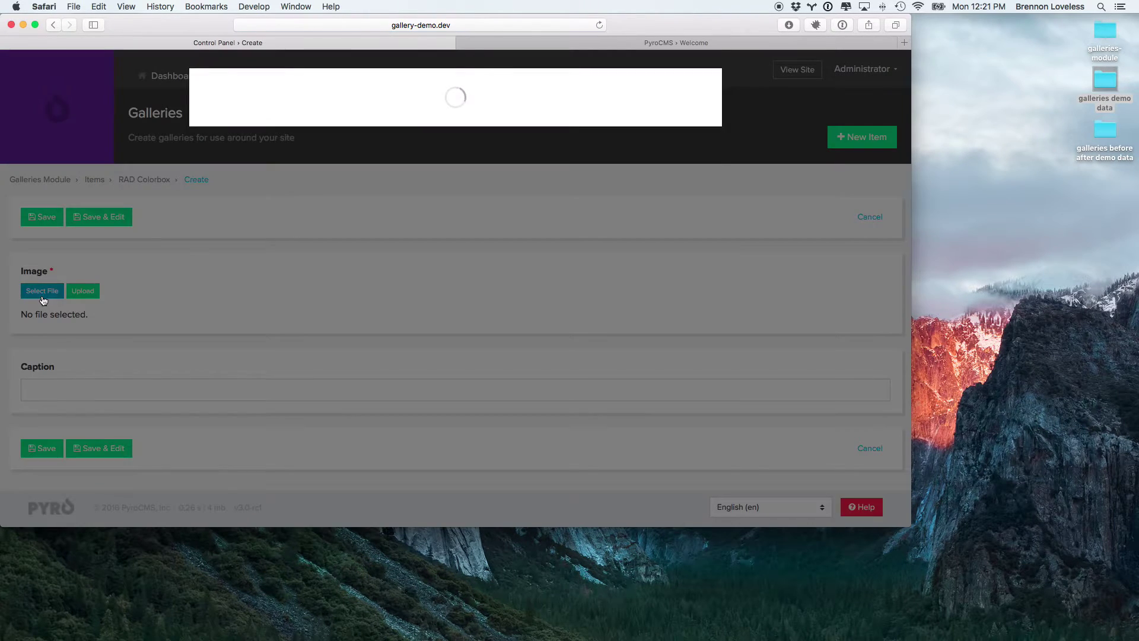
pyautogui.click(688, 433)
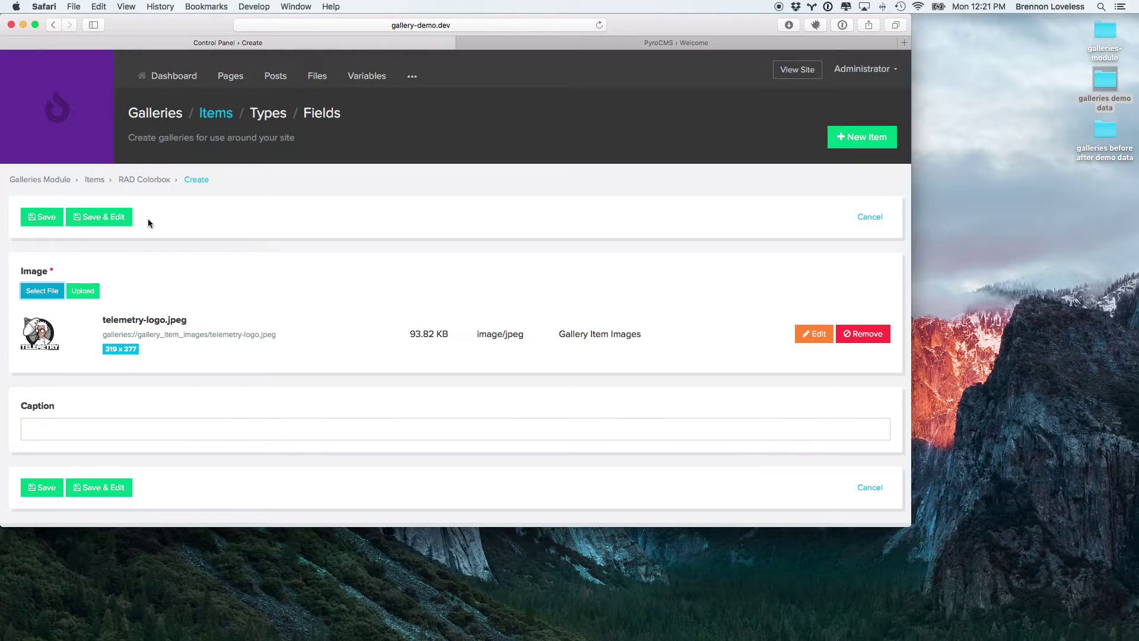
pyautogui.click(31, 217)
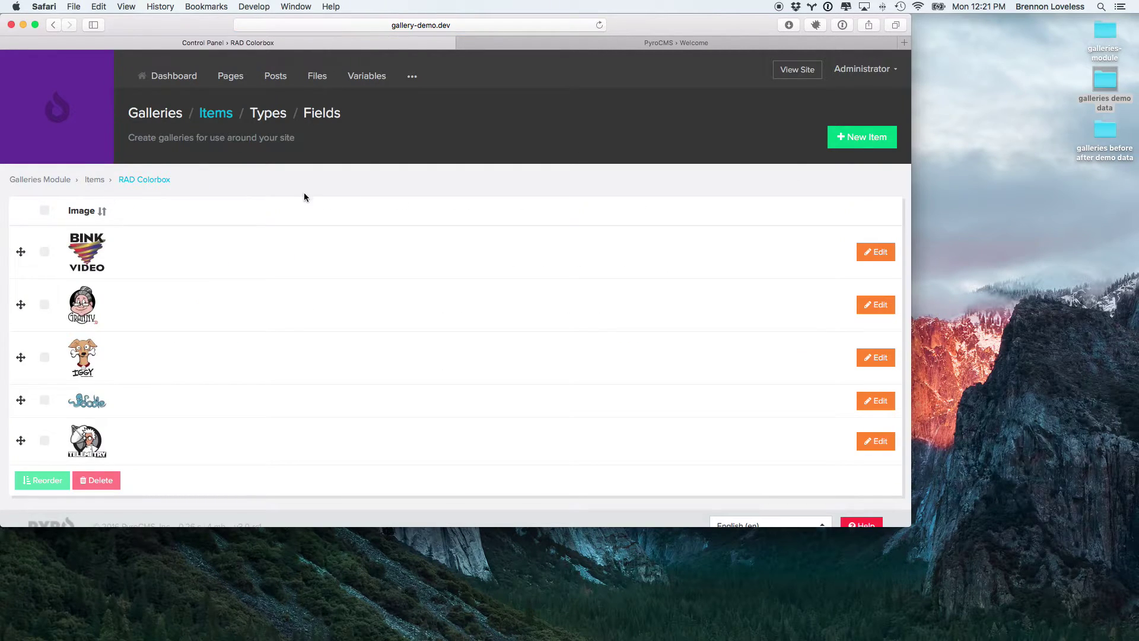
# Step: Open the Welcome page for editing from the Pages list
pyautogui.click(156, 119)
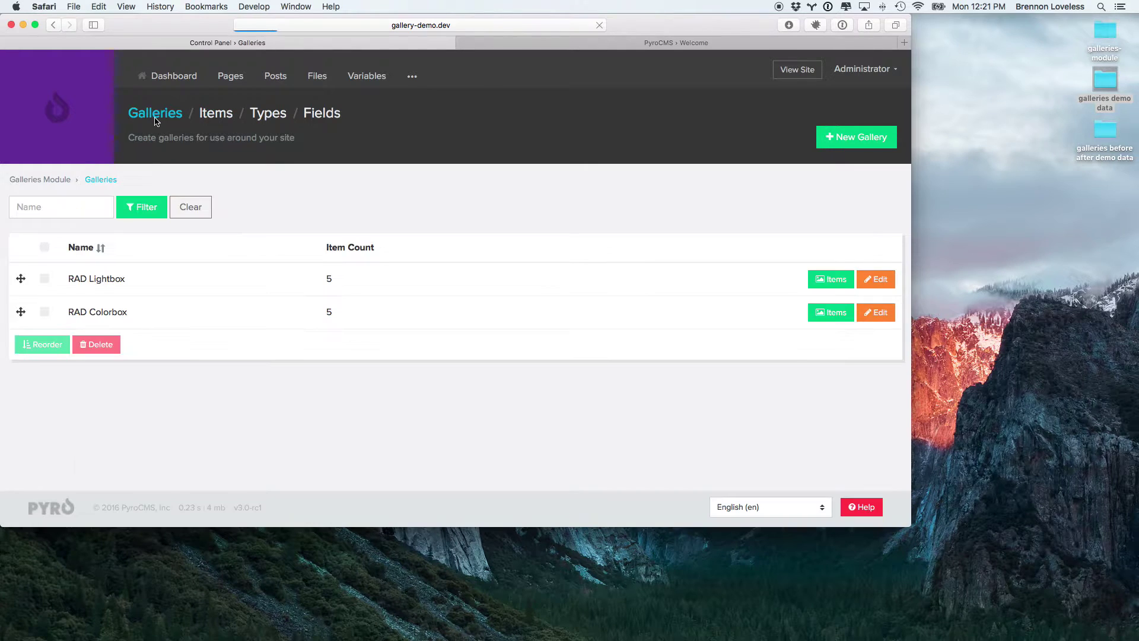
pyautogui.click(412, 79)
pyautogui.click(537, 93)
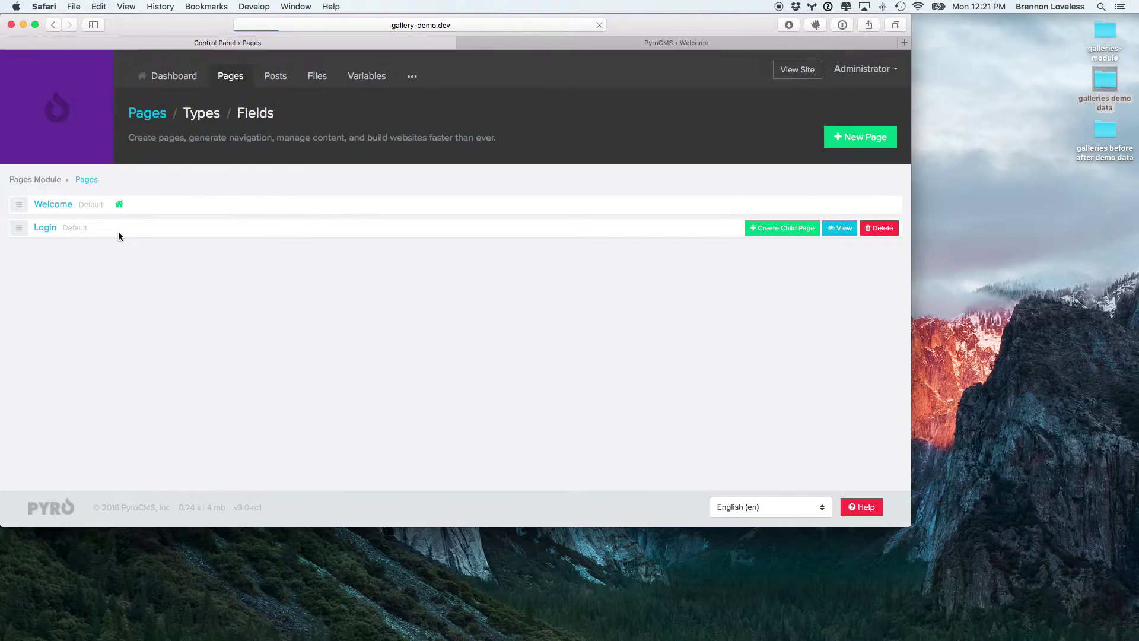
pyautogui.click(56, 203)
# Step: Duplicate the gallery('rad-lightbox') line below itself as gallery('rad-colorbox') and save the page
pyautogui.scroll(-5, 236, 372)
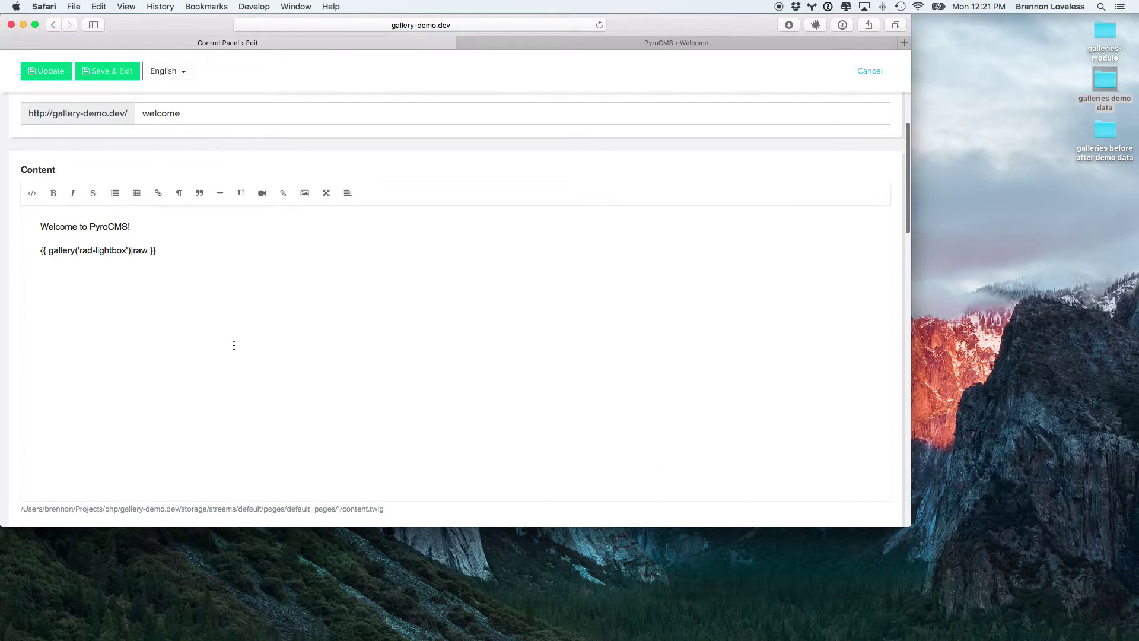
pyautogui.click(206, 282)
pyautogui.press('super+shift+Left')
pyautogui.press('super+c')
pyautogui.press('Right')
pyautogui.press('Return')
pyautogui.press('super+v')
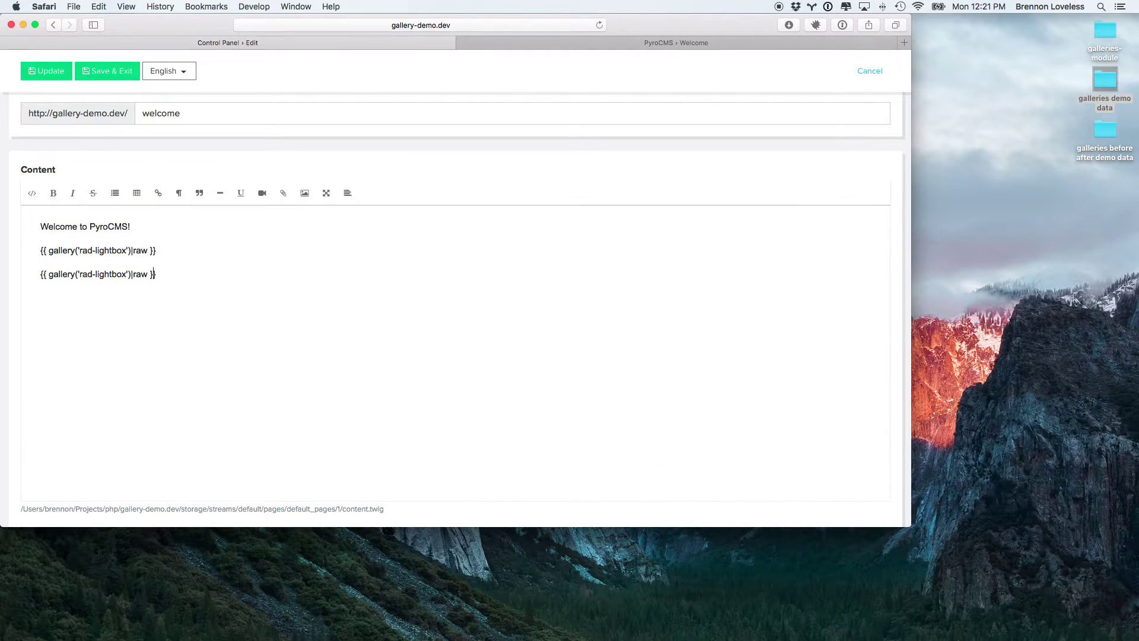
pyautogui.doubleClick(128, 274)
pyautogui.write('colorbox')
pyautogui.click(38, 72)
# Step: Reload the live Welcome page, browse the colorbox gallery's lightbox images, then return to the control panel
pyautogui.hotkey('ctrl', 'Tab')
pyautogui.press('super+r')
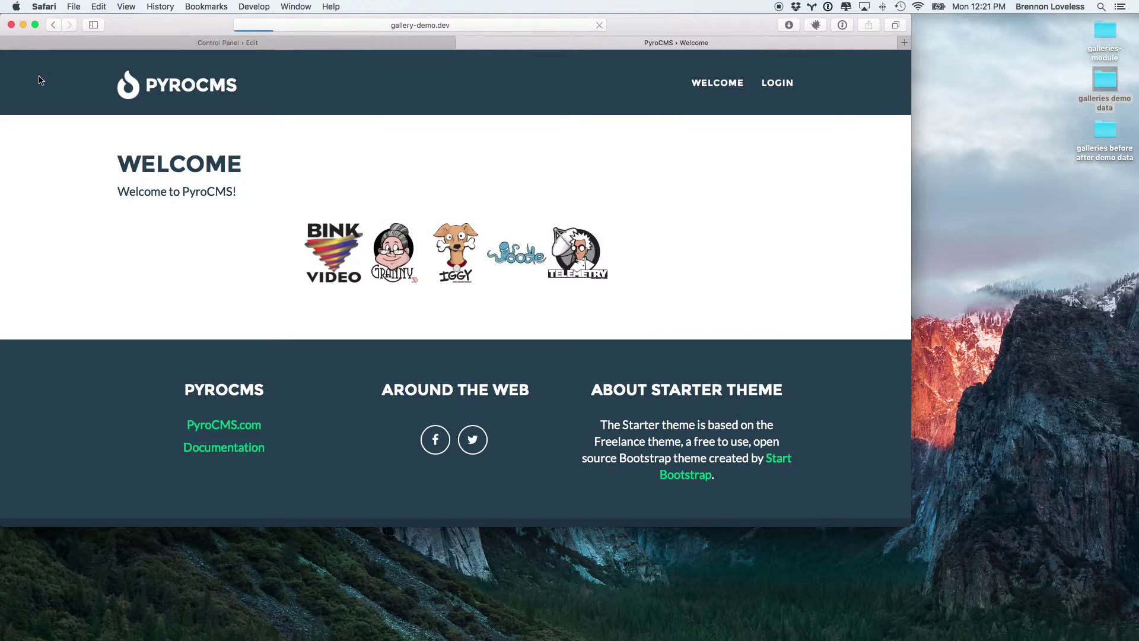
pyautogui.scroll(-1, 194, 272)
pyautogui.click(339, 333)
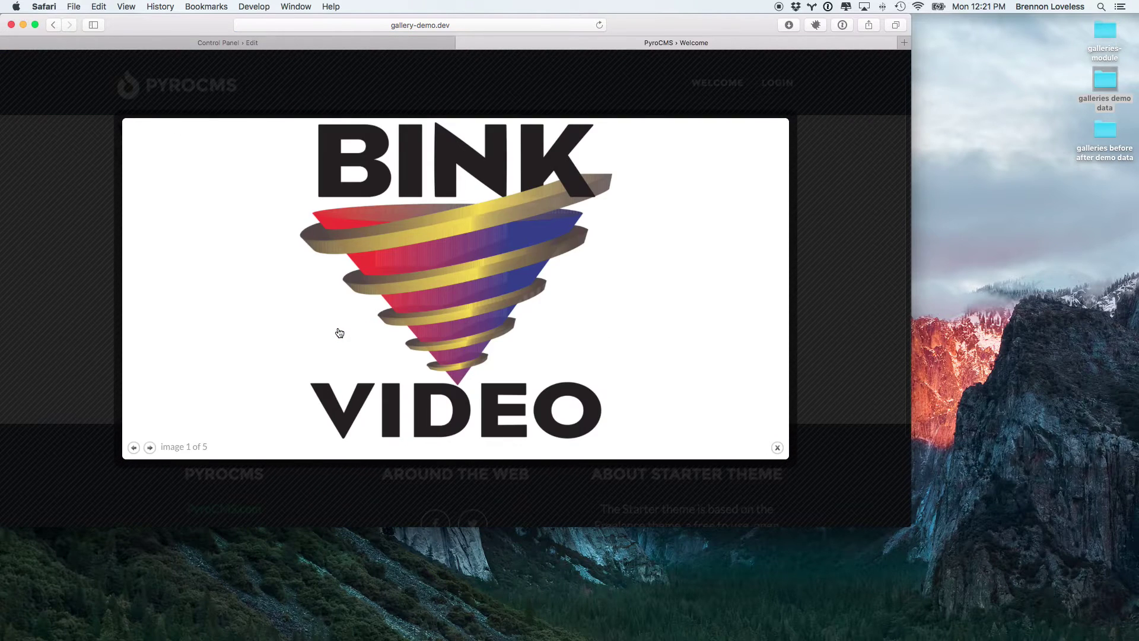
pyautogui.press('Right')
pyautogui.press('Left')
pyautogui.press('Escape')
pyautogui.hotkey('ctrl', 'shift', 'Tab')
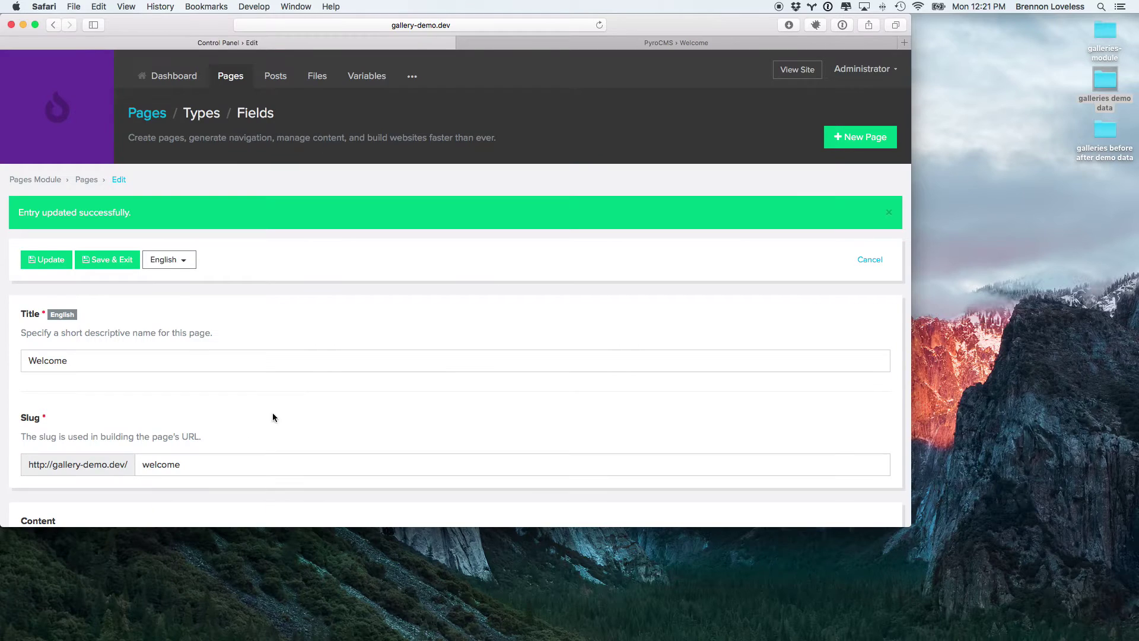
pyautogui.click(412, 76)
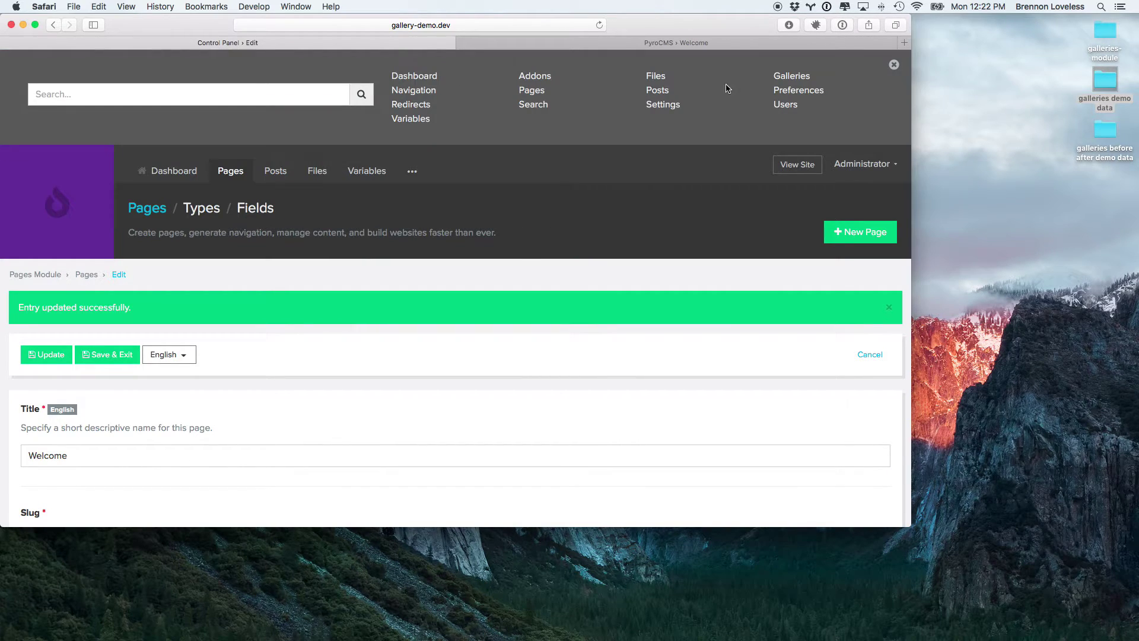
# Step: Caption the first RAD Colorbox item 'Bink Video' and save it
pyautogui.click(791, 77)
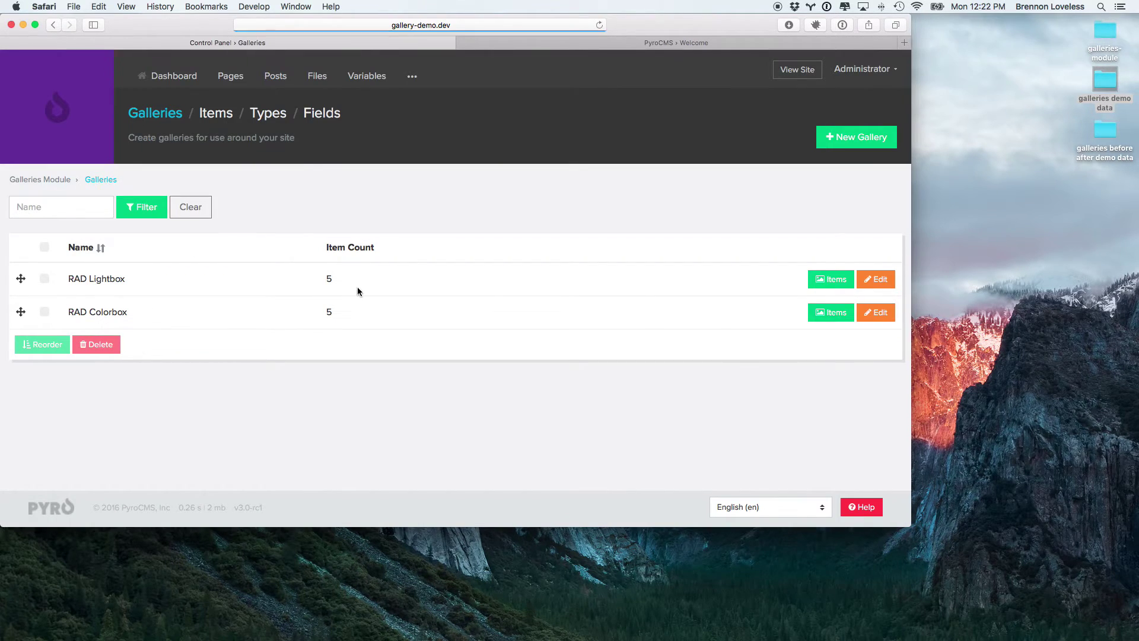
pyautogui.click(835, 316)
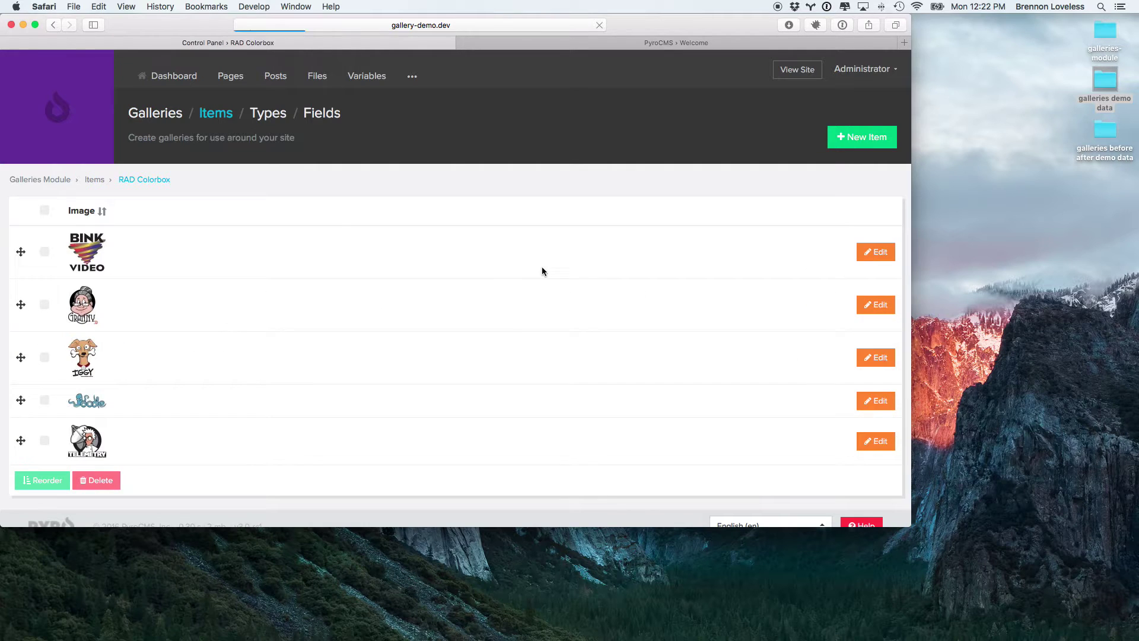
pyautogui.click(876, 252)
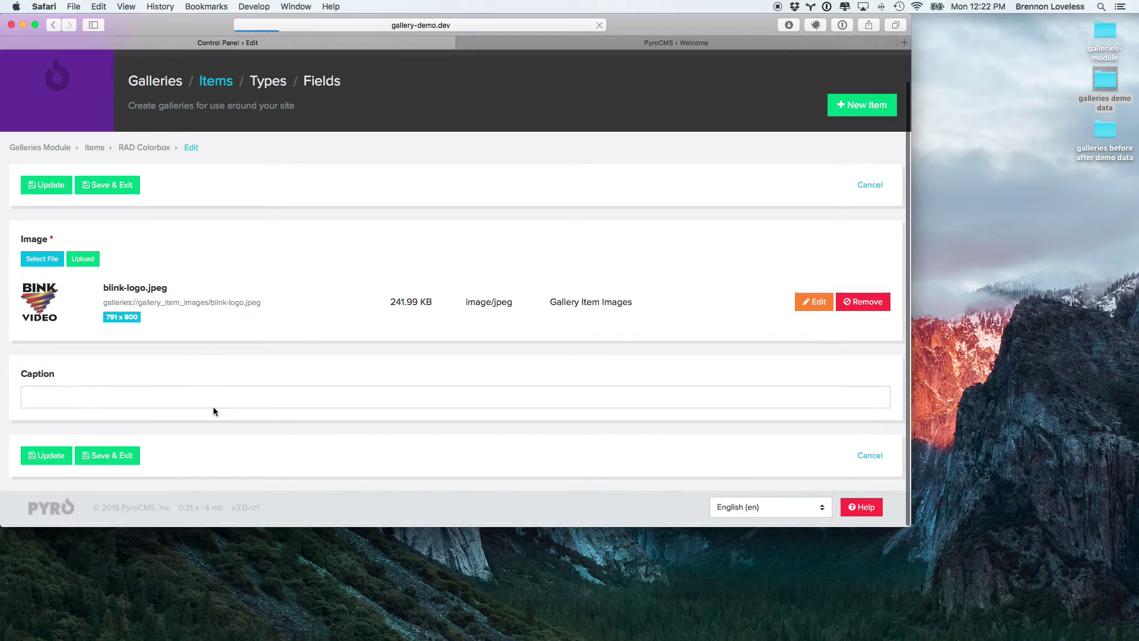
pyautogui.click(191, 397)
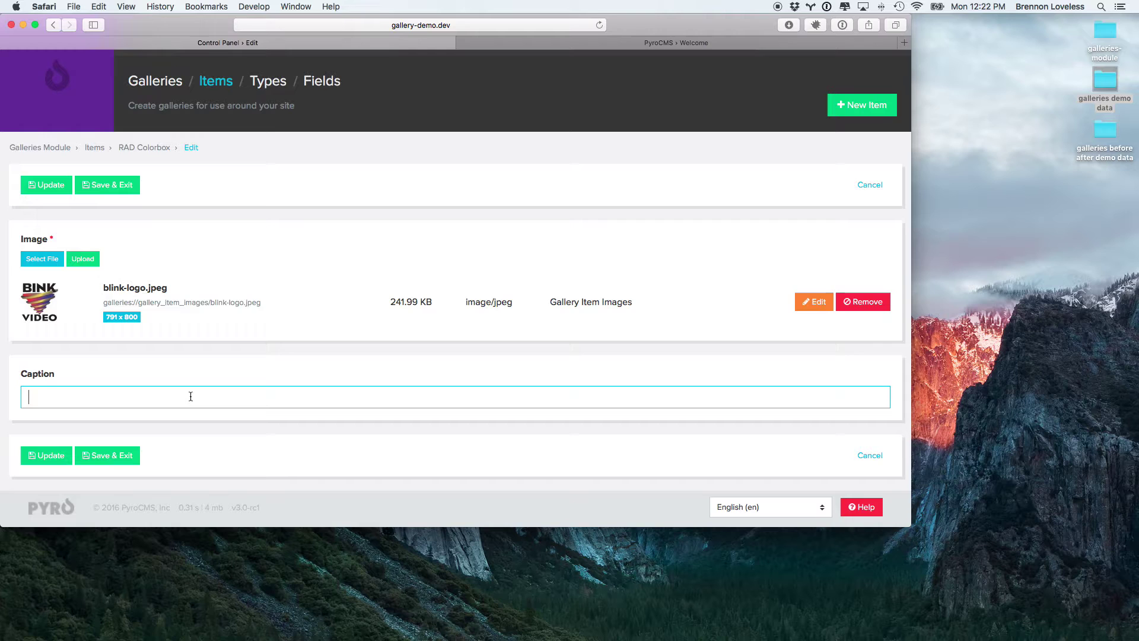
pyautogui.write('Bink Video')
pyautogui.click(47, 184)
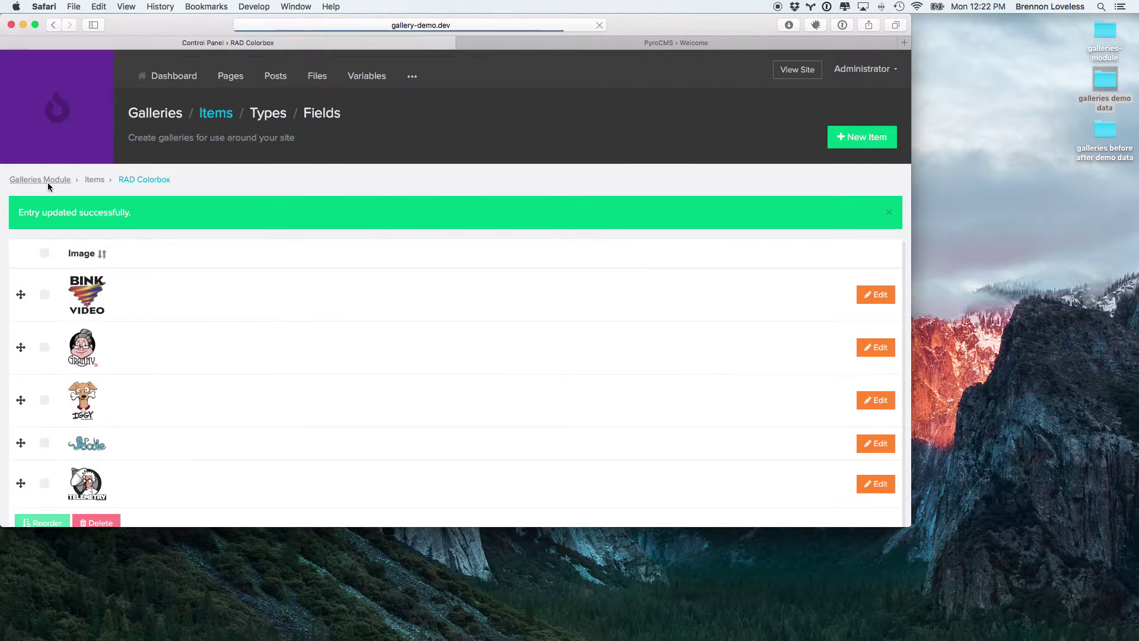
# Step: Reload the live Welcome page and open the Bink Video image to see its caption
pyautogui.hotkey('ctrl', 'Tab')
pyautogui.press('super+r')
pyautogui.click(312, 331)
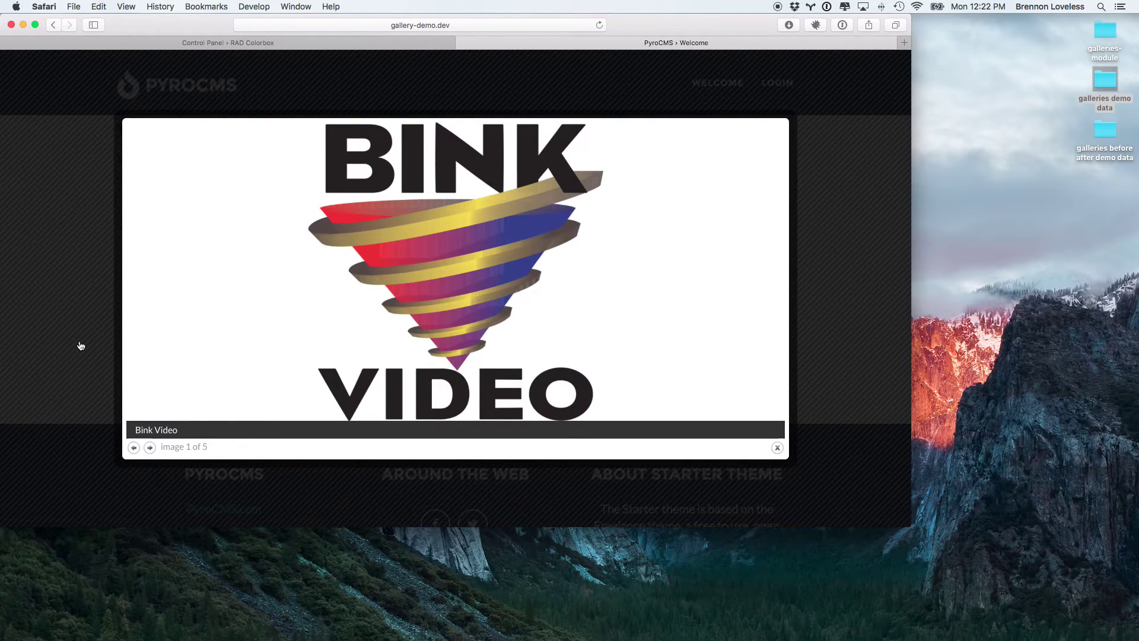
pyautogui.hotkey('ctrl', 'shift', 'Tab')
# Step: Open the Lightbox gallery type for editing
pyautogui.press('super+r')
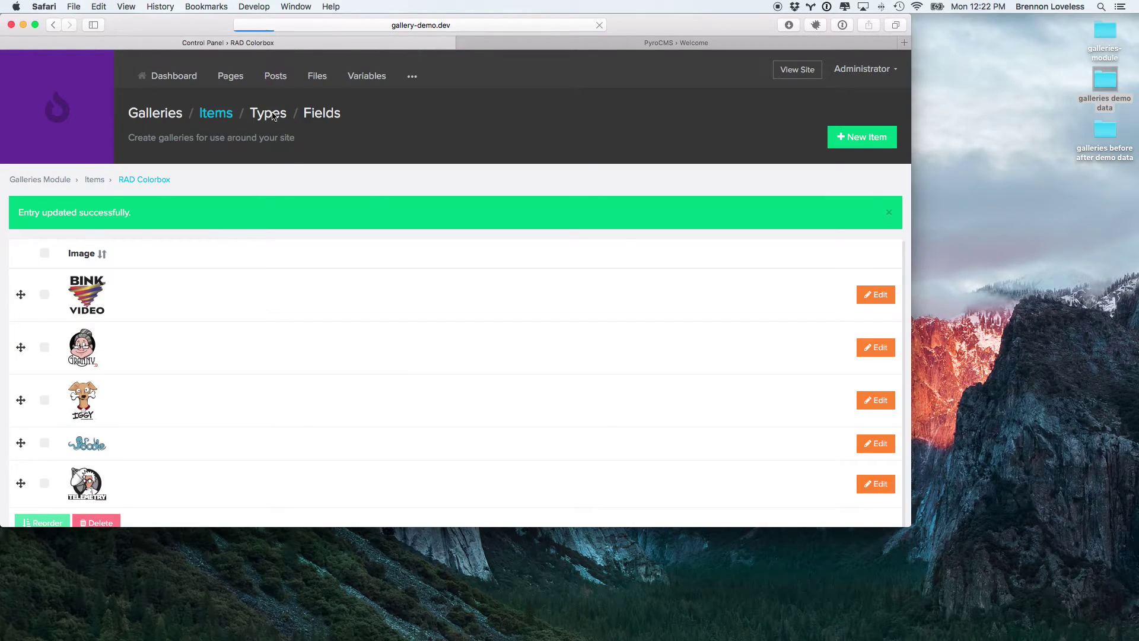
pyautogui.click(273, 117)
pyautogui.click(801, 278)
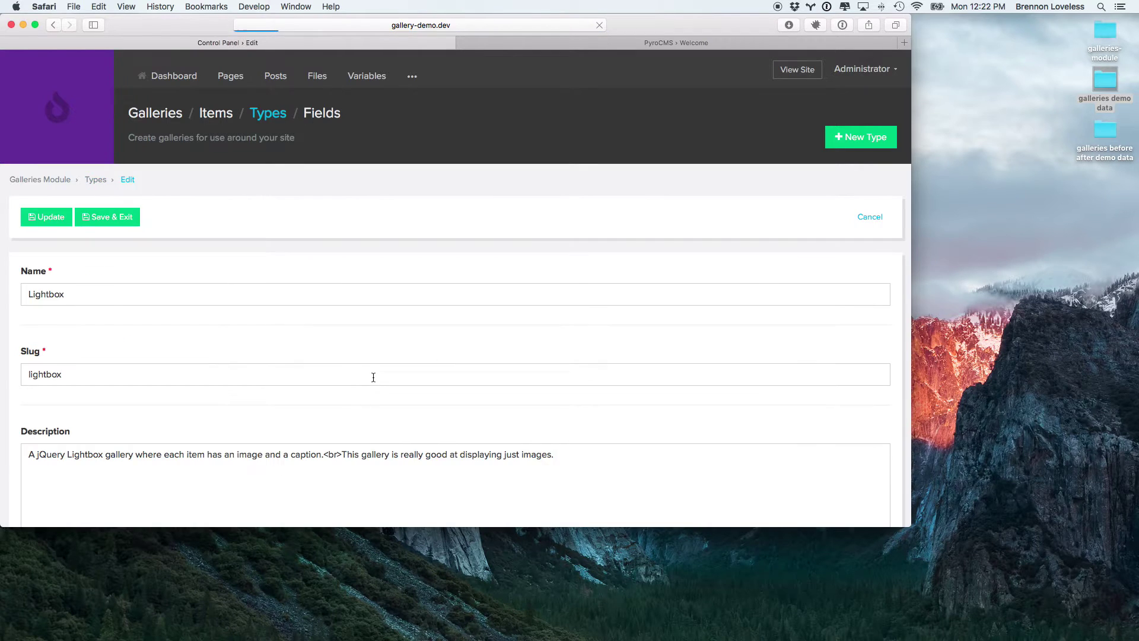
# Step: Inspect the data-title caption attribute on line 8 of the Lightbox layout, then return to Types
pyautogui.scroll(-10, 373, 378)
pyautogui.click(191, 367)
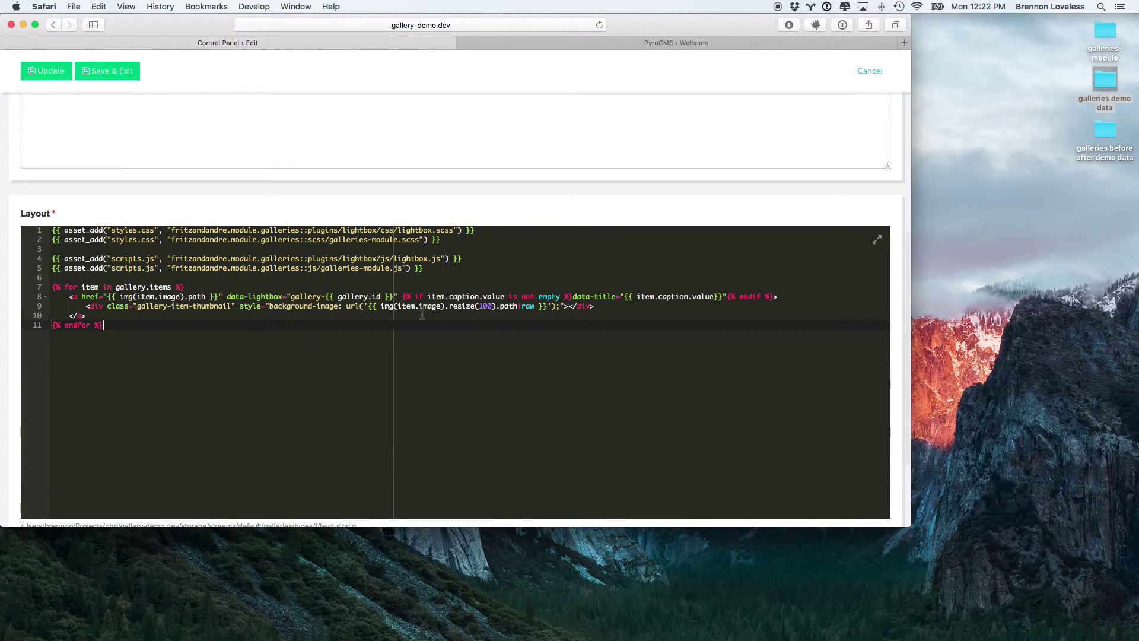
pyautogui.moveTo(573, 297); pyautogui.dragTo(725, 298)
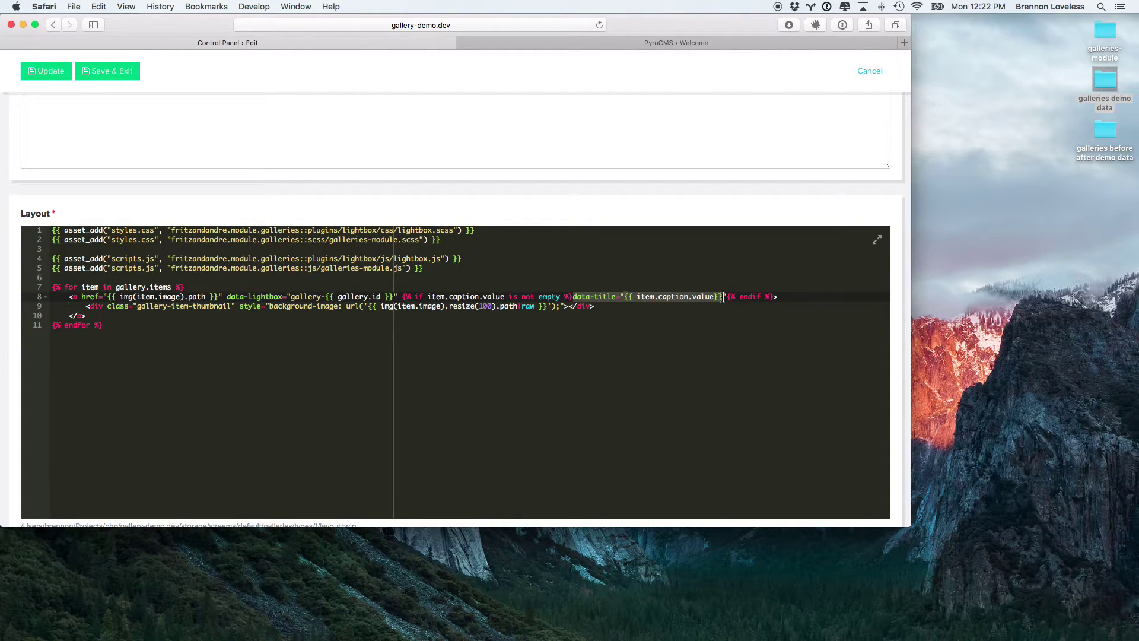
pyautogui.click(580, 316)
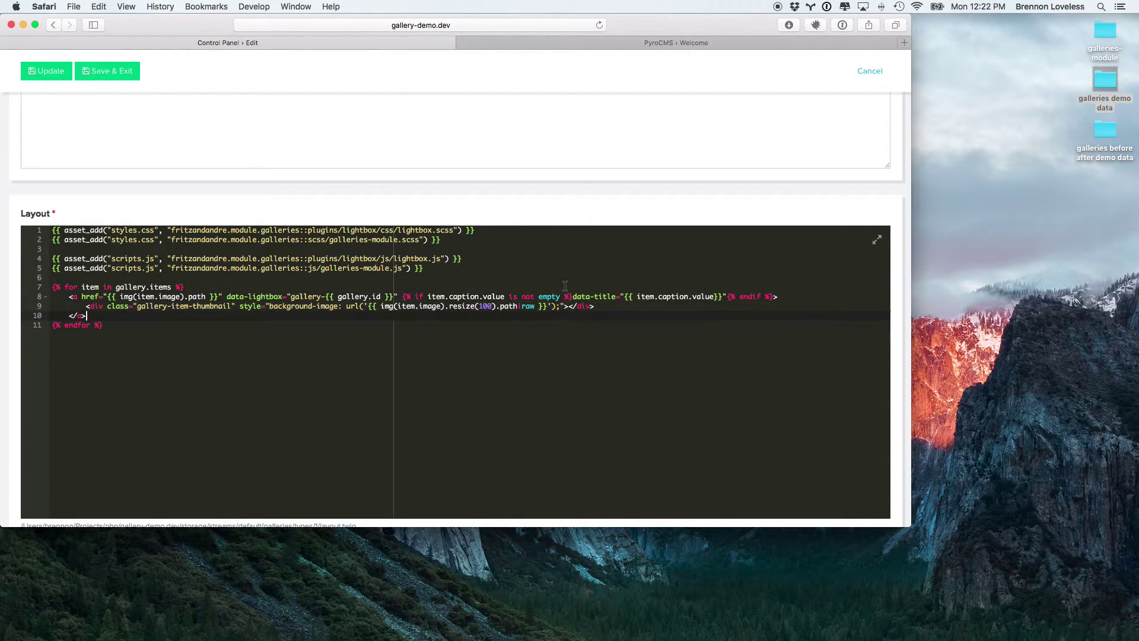
pyautogui.scroll(10, 365, 212)
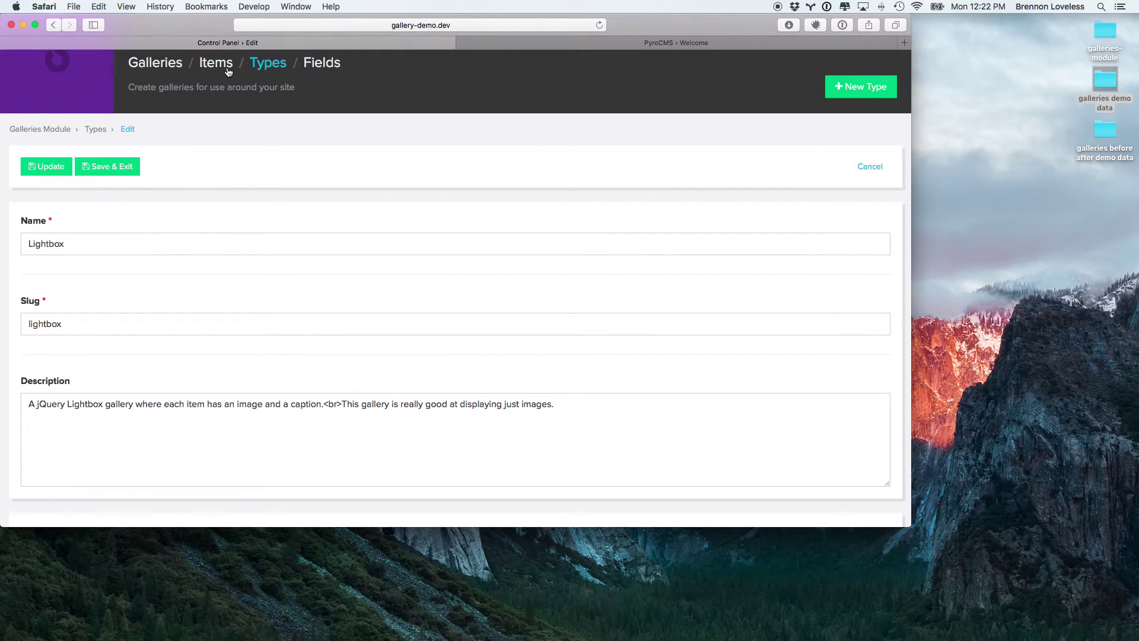
pyautogui.click(275, 67)
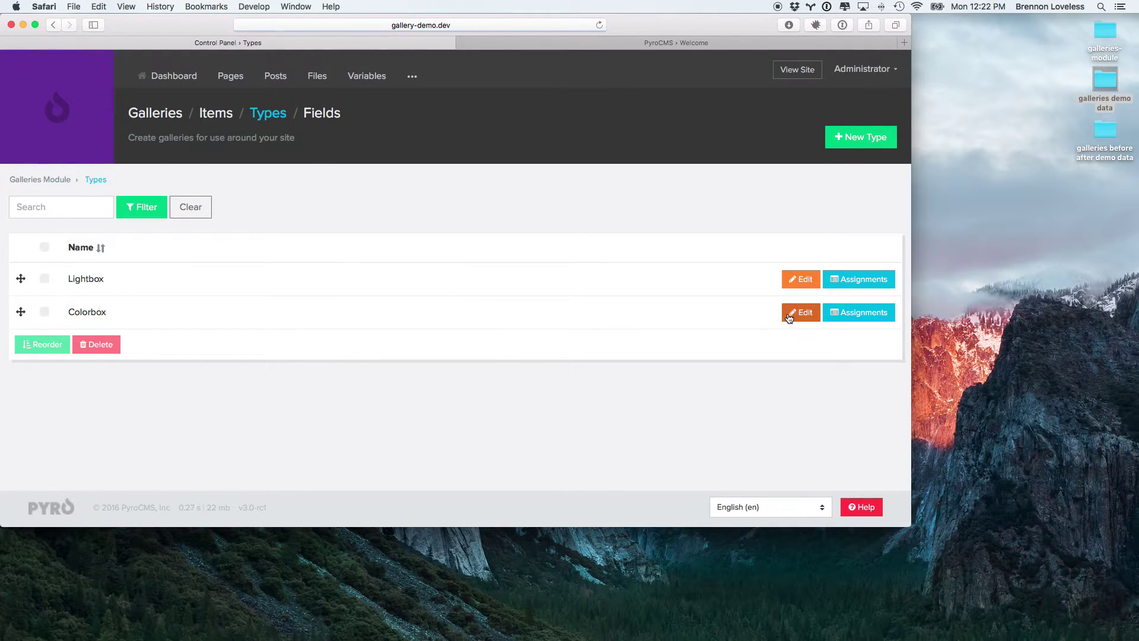
# Step: Open the Colorbox gallery type and review its large-image and caption markup on lines 11–13
pyautogui.click(798, 314)
pyautogui.scroll(-6, 274, 315)
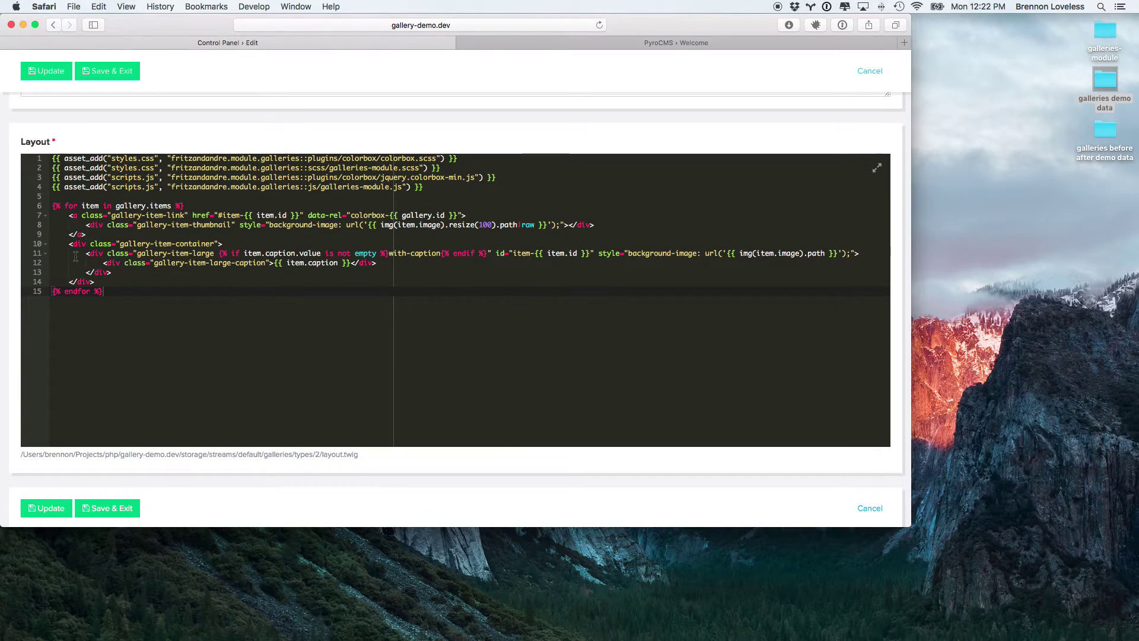
pyautogui.moveTo(84, 256); pyautogui.dragTo(396, 262)
pyautogui.click(123, 272)
pyautogui.click(388, 262)
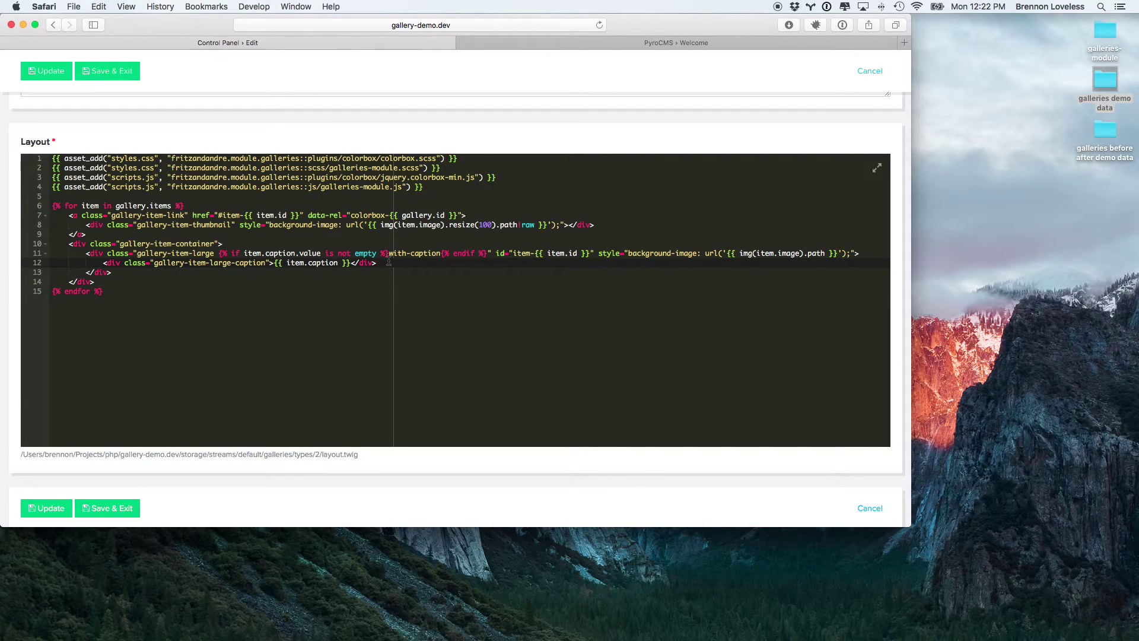
pyautogui.scroll(7, 342, 297)
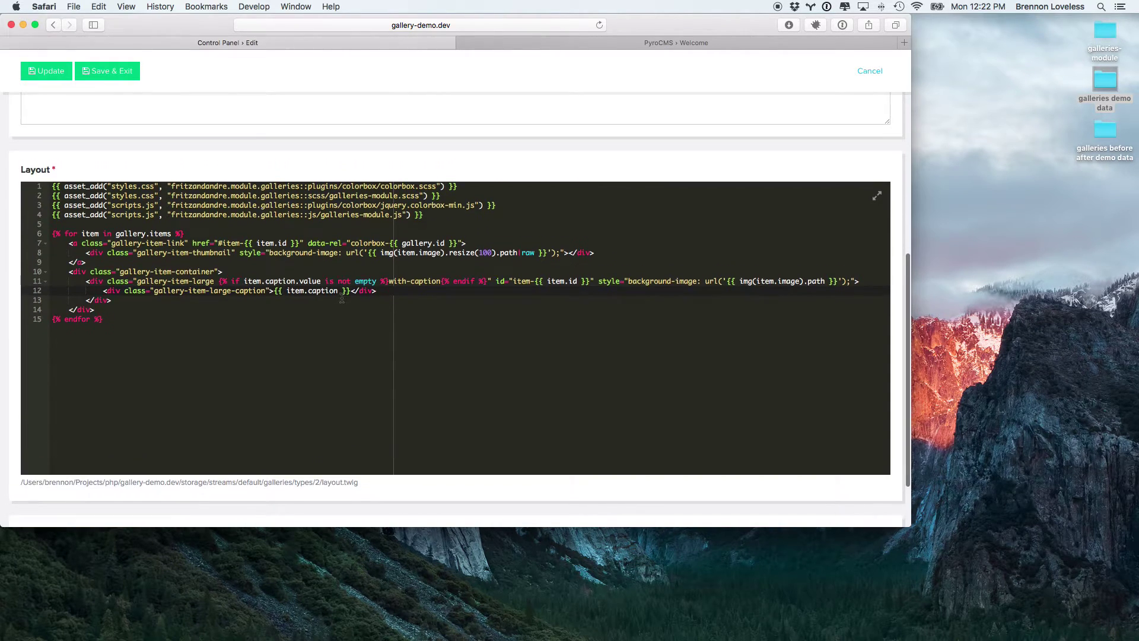
pyautogui.scroll(-4, 341, 299)
pyautogui.scroll(-3, 342, 301)
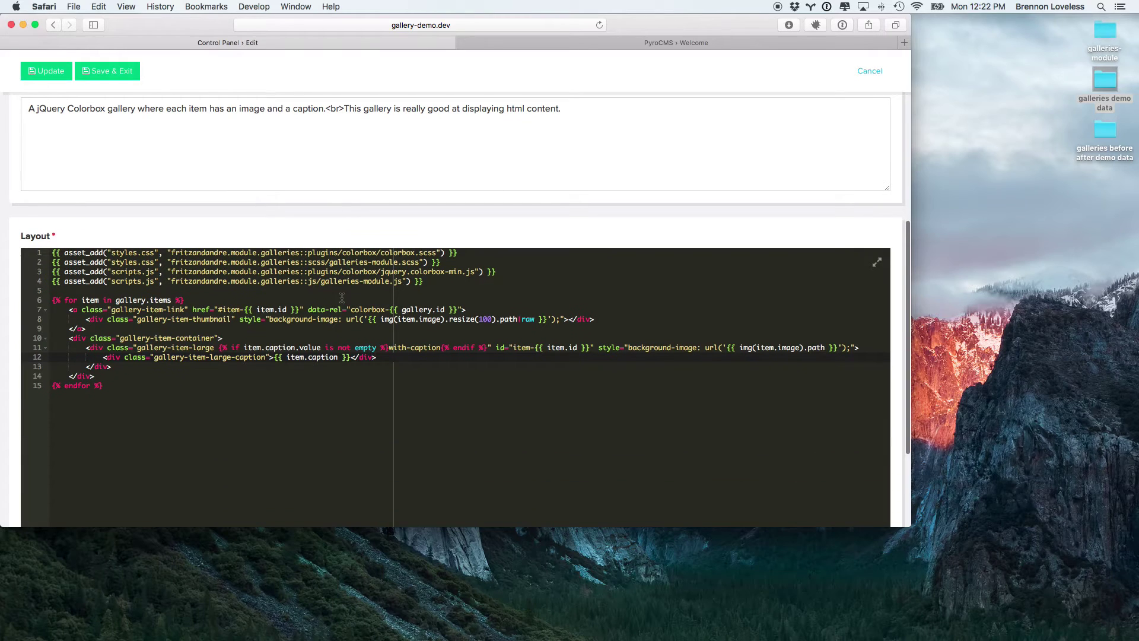
# Step: Select and copy the entire Colorbox layout template
pyautogui.click(284, 383)
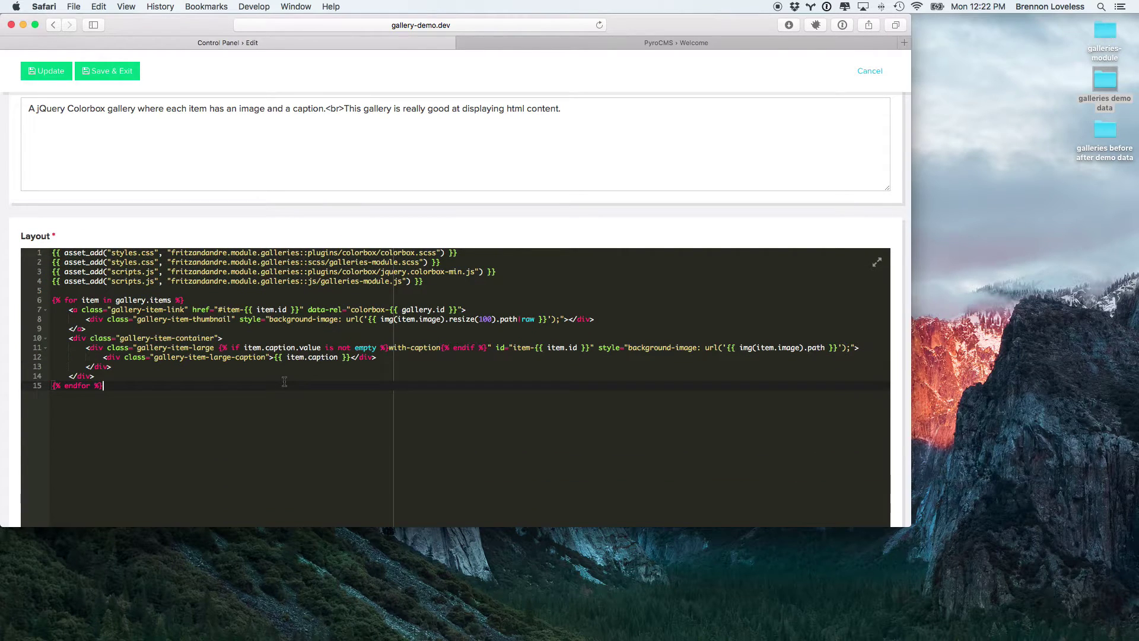
pyautogui.scroll(1, 284, 381)
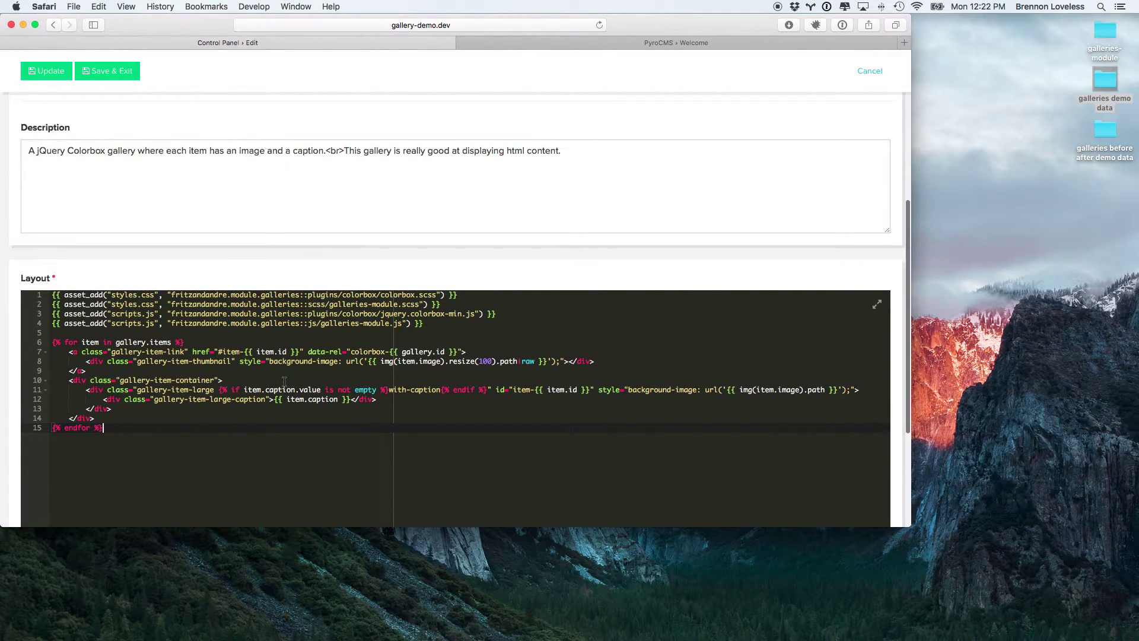
pyautogui.press('super+a')
pyautogui.press('super+c')
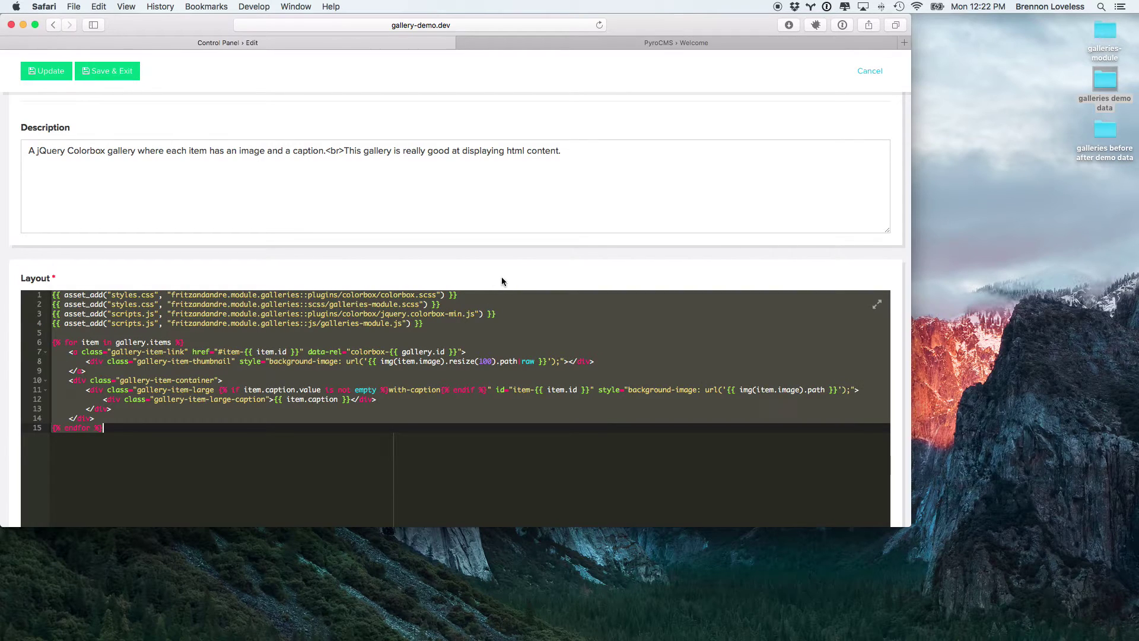
pyautogui.scroll(7, 502, 281)
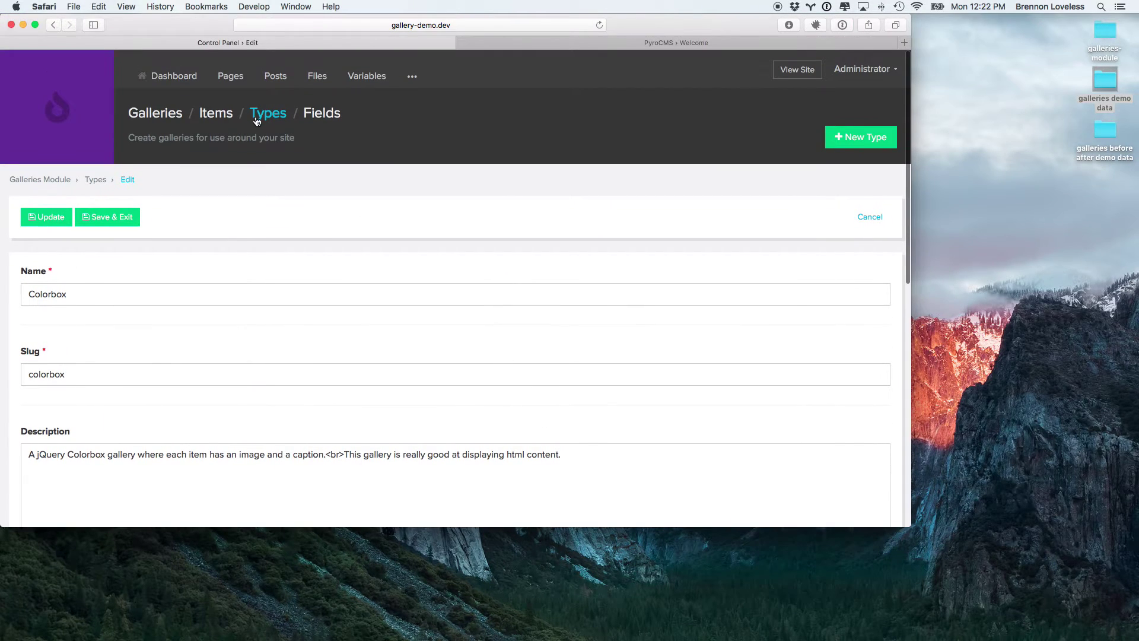
# Step: Create a new gallery type named 'Before and After'
pyautogui.click(266, 117)
pyautogui.click(860, 137)
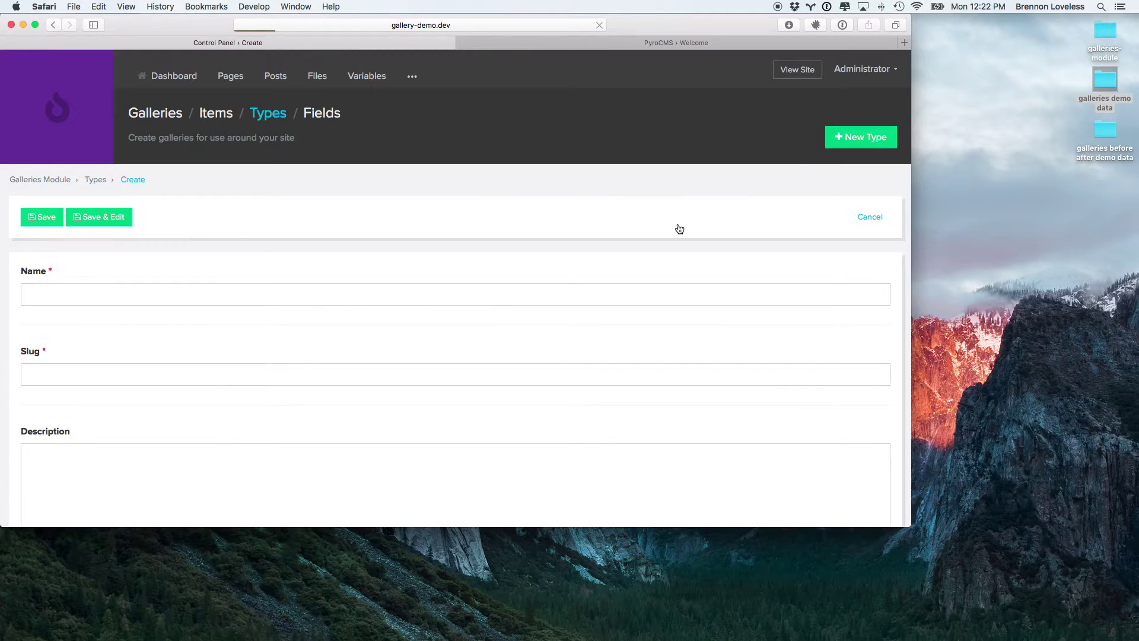
pyautogui.click(343, 292)
pyautogui.write('Before and After')
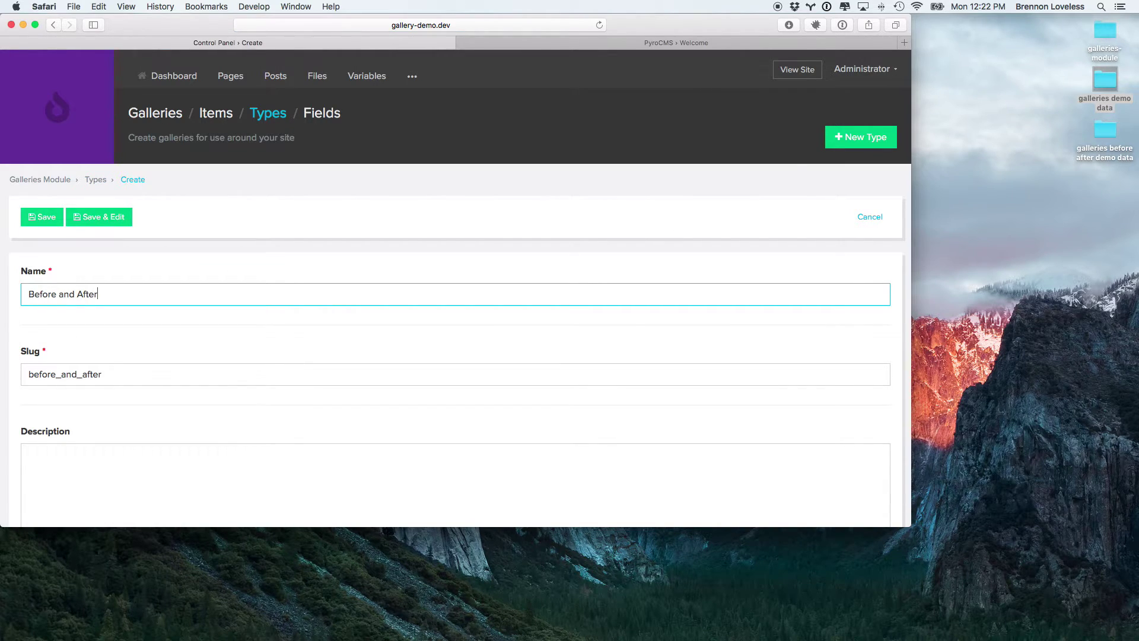
# Step: Paste the copied Colorbox layout into the new type's Layout editor
pyautogui.scroll(-5, 456, 285)
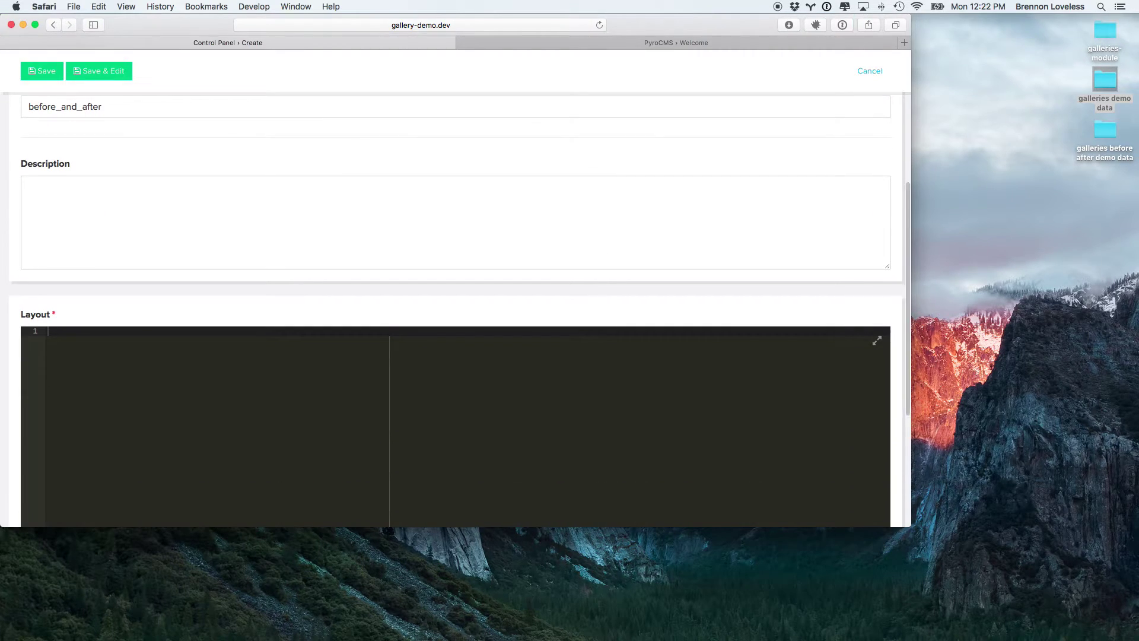
pyautogui.click(274, 399)
pyautogui.press('super+v')
pyautogui.scroll(-3, 273, 400)
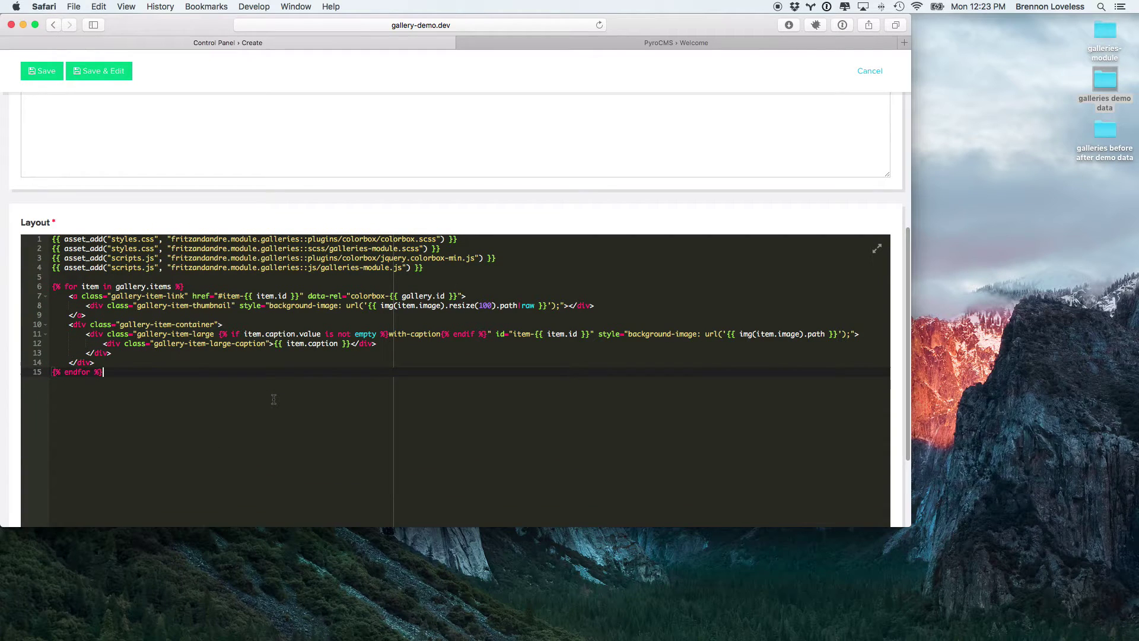
pyautogui.press('alt+super+backslash')
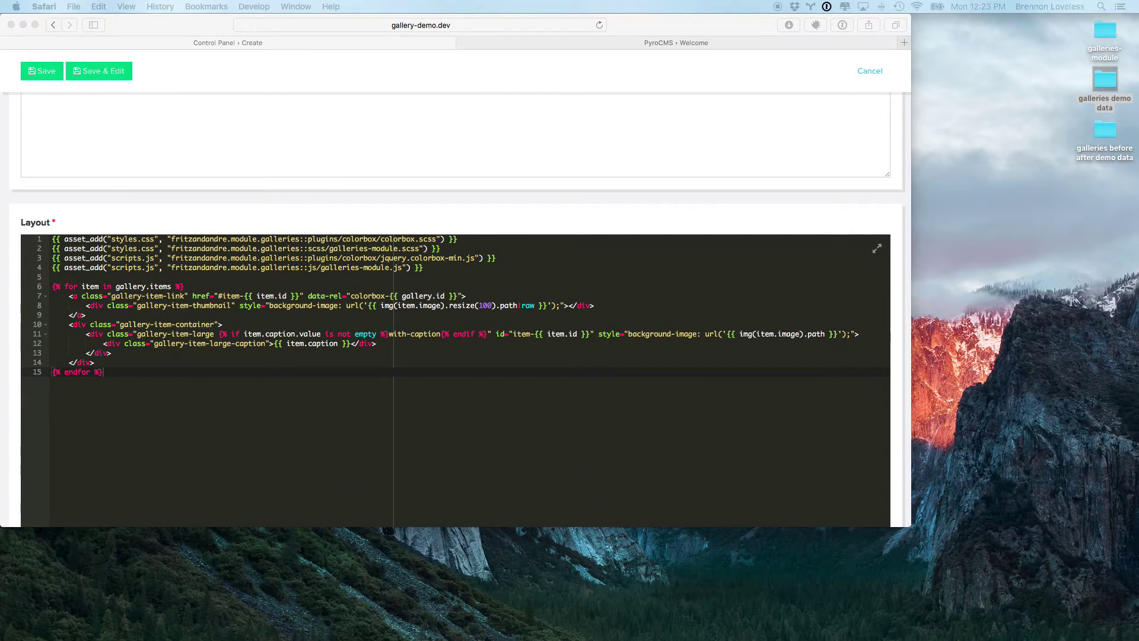
pyautogui.click(273, 393)
pyautogui.scroll(-3, 273, 390)
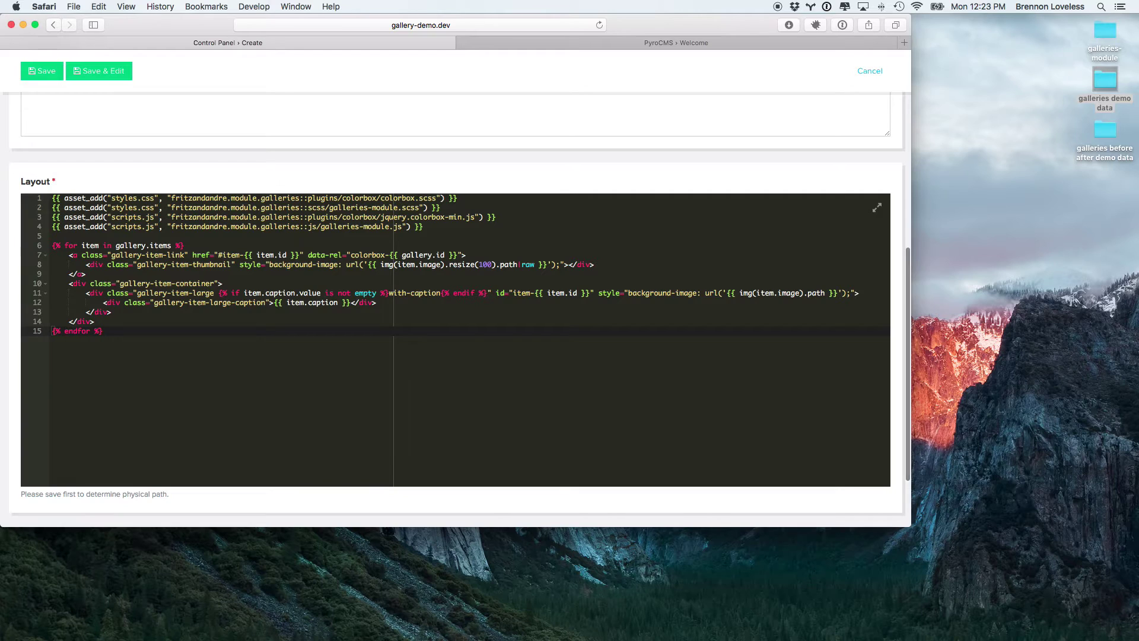
pyautogui.press('alt+super+backslash')
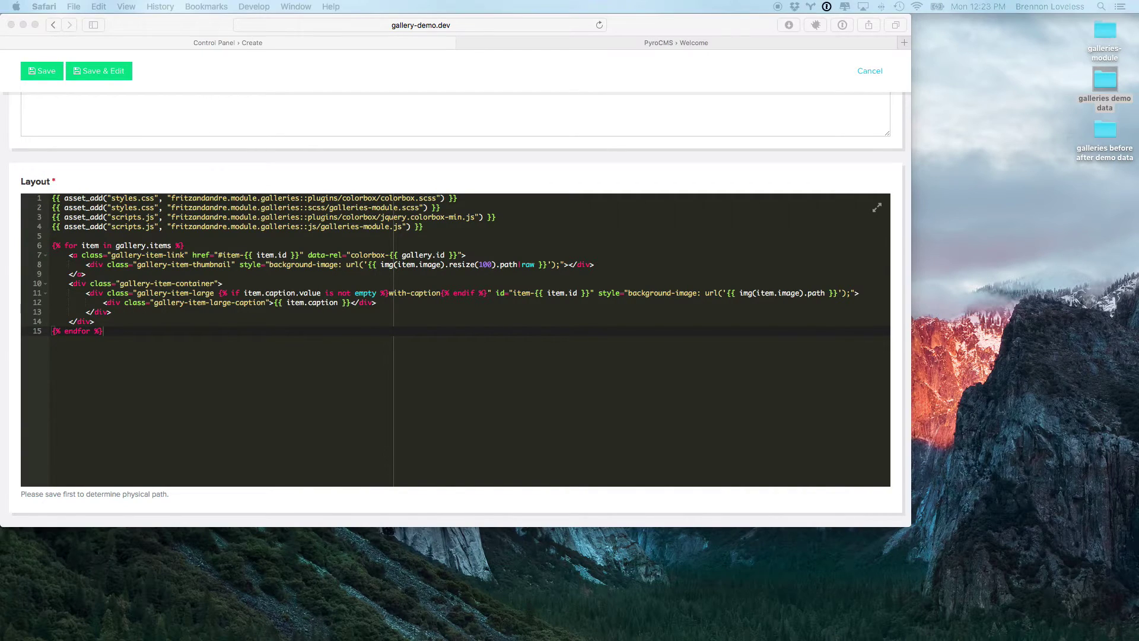
pyautogui.click(377, 378)
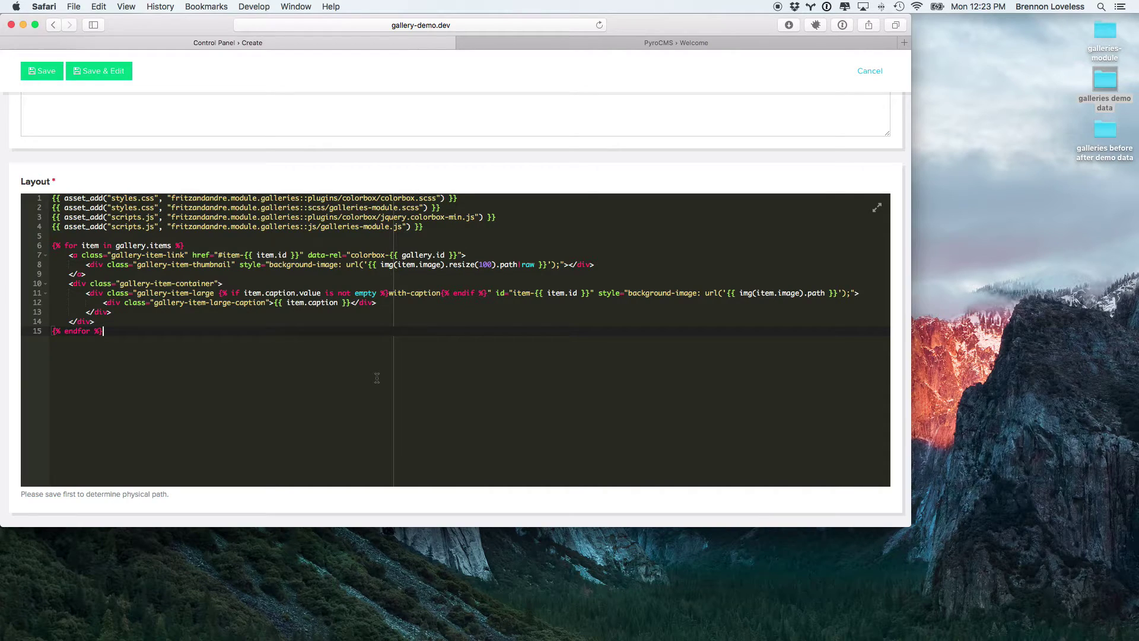
# Step: Replace the layout with the prepared before/after template
pyautogui.press('super+a')
pyautogui.write('{{ asset_add("styles.css", "fritzandandre.module.galleries::plugins/colorbox/colorbox.scss") }} {{ asset_add("styles.css", "fritzandandre.module.galleries::scss/galleries-module.scss") }} {{ asset_add("scripts.js", "fritzandandre.module.galleries::plugins/colorbox/jquery.colorbox-min.js") }} {{ asset_add("scripts.js", "fritzandandre.module.galleries::js/galleries-module.js") }}  {{ asset_add("styles.css", "theme::scss/before-and-after.scss") }}  {% for item in gallery.items %}     <a class="gallery-item-link" href="#item-{{ item.id }}" data-rel="colorbox-{{ gallery.id }}">         <div class="gallery-item-thumbnail" style="background-image: url(\'{{ img(item.image).resize(100).path|raw }}\');"></div>     </a>     <div class="gallery-item-container">         <div class="gallery-item-large {% if item.caption.value is not empty %}with-caption{% endif %}" id="item-{{ item.id }}">             <div class="gallery-item-large-left" style="background-image: url(\'{{ img(item.before_image).path }}\');"></div>             <div class="gallery-item-large-right" style="background-image: url(\'{{ img(item.after_image).path }}\');"></div>             <div class="gallery-item-large-left-caption">Before</div>             <div class="gallery-item-large-right-caption">After</div>         </div>     </div> {% endfor %}')
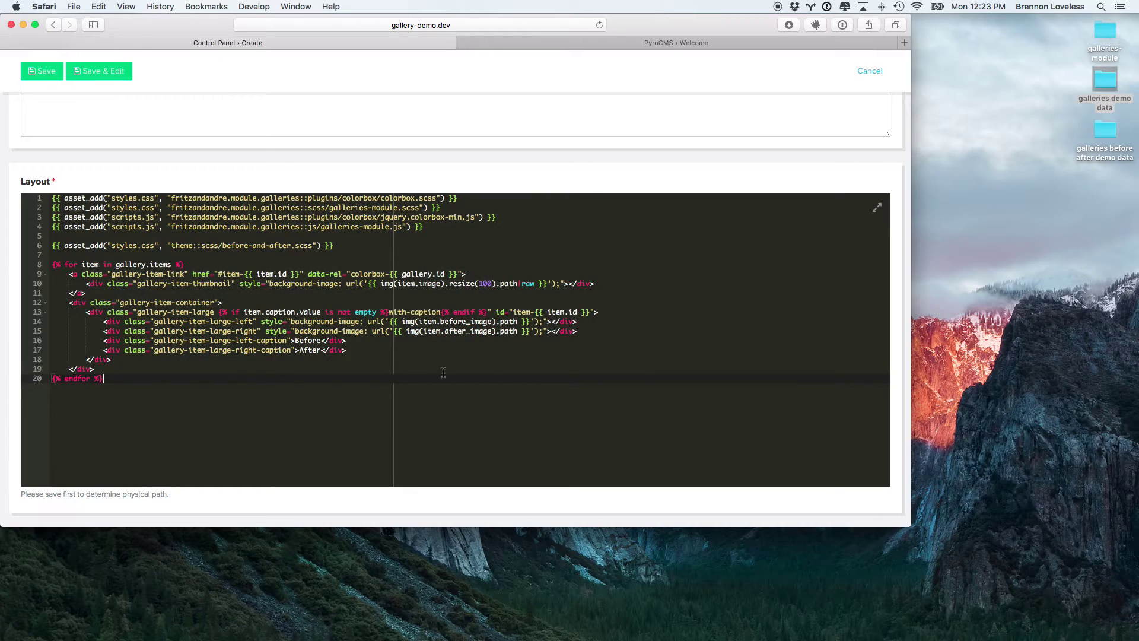
pyautogui.click(328, 358)
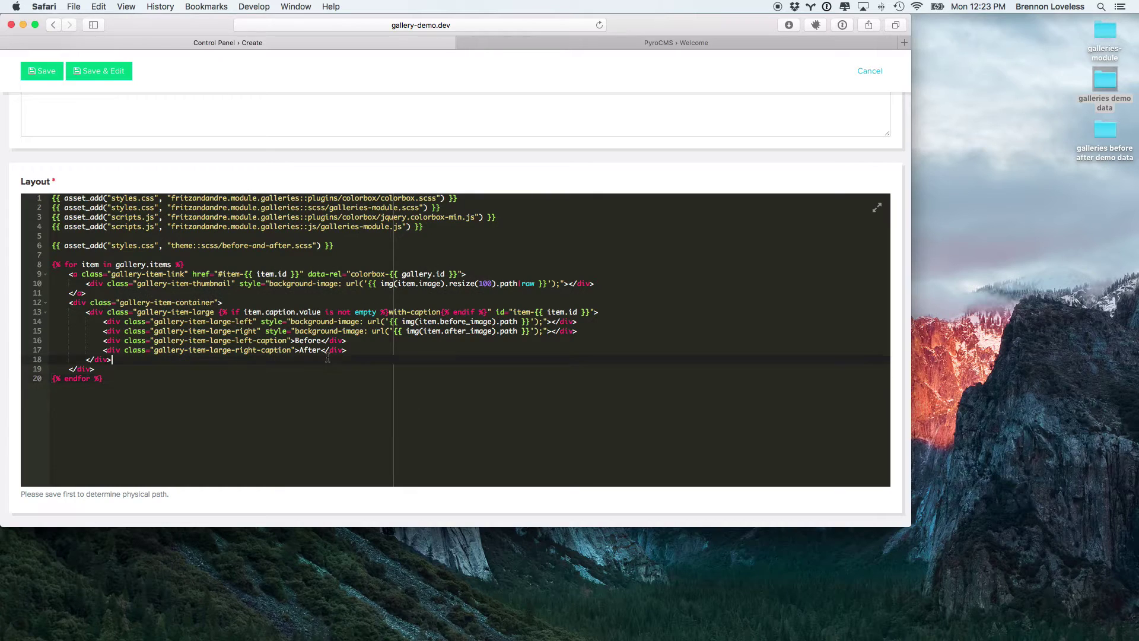
# Step: Review the before_image, after_image, Before caption and theme::scss/before-and-after.scss lines
pyautogui.doubleClick(452, 321)
pyautogui.doubleClick(461, 331)
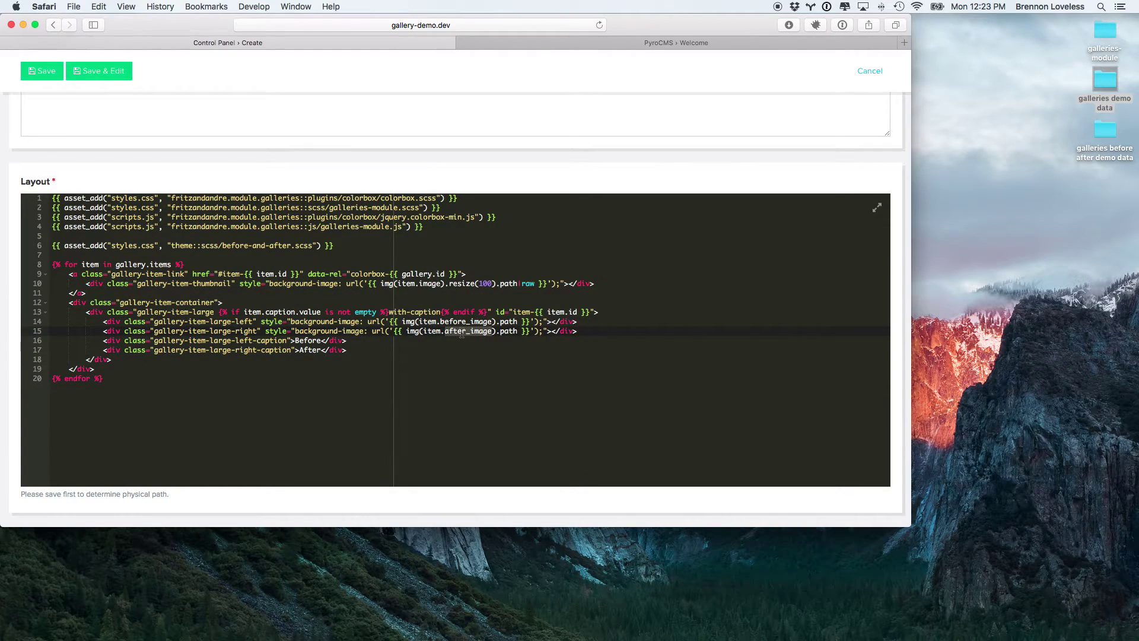
pyautogui.click(305, 340)
pyautogui.doubleClick(308, 340)
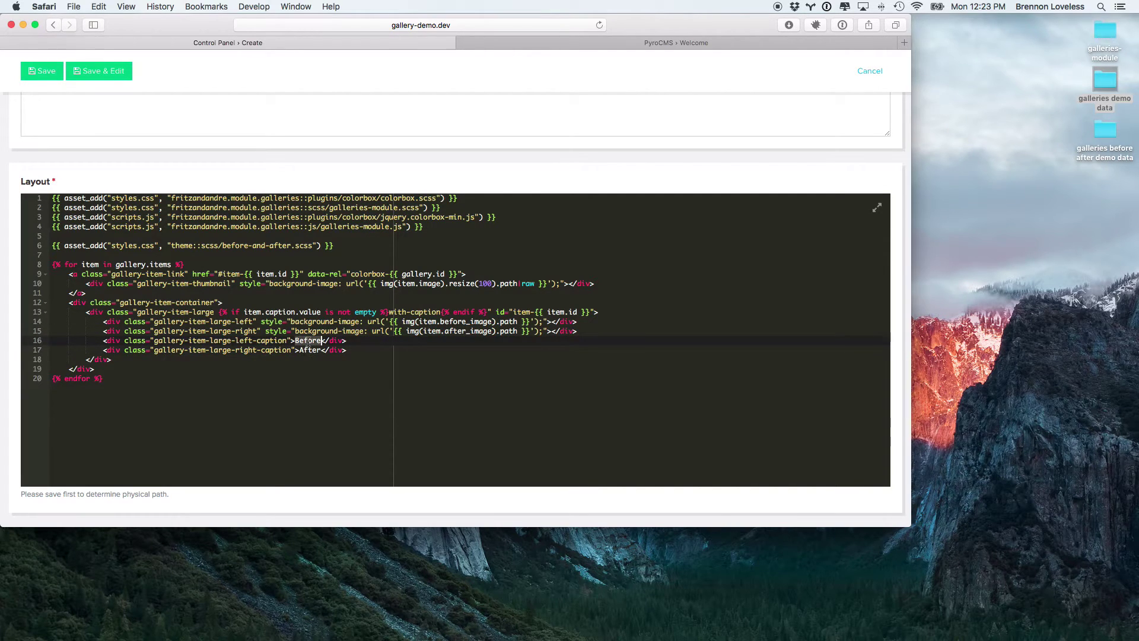
pyautogui.scroll(2, 222, 318)
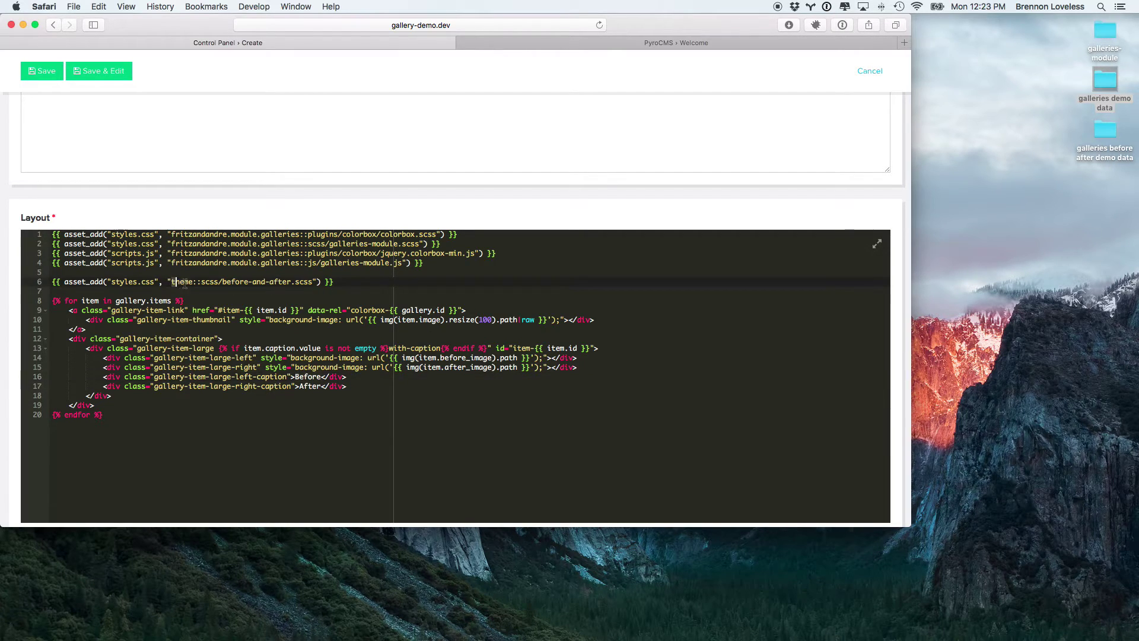
pyautogui.moveTo(171, 282); pyautogui.dragTo(313, 281)
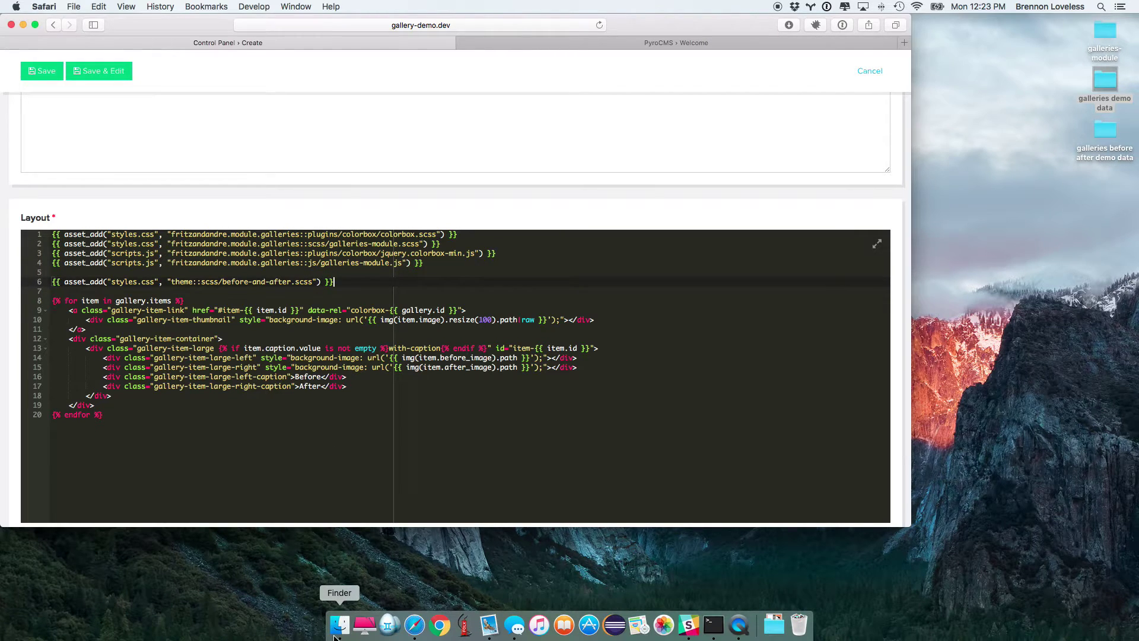
# Step: In Finder, browse Projects > php > gallery-demo-pre.dev into the starter theme's resources folder
pyautogui.click(337, 628)
pyautogui.click(137, 464)
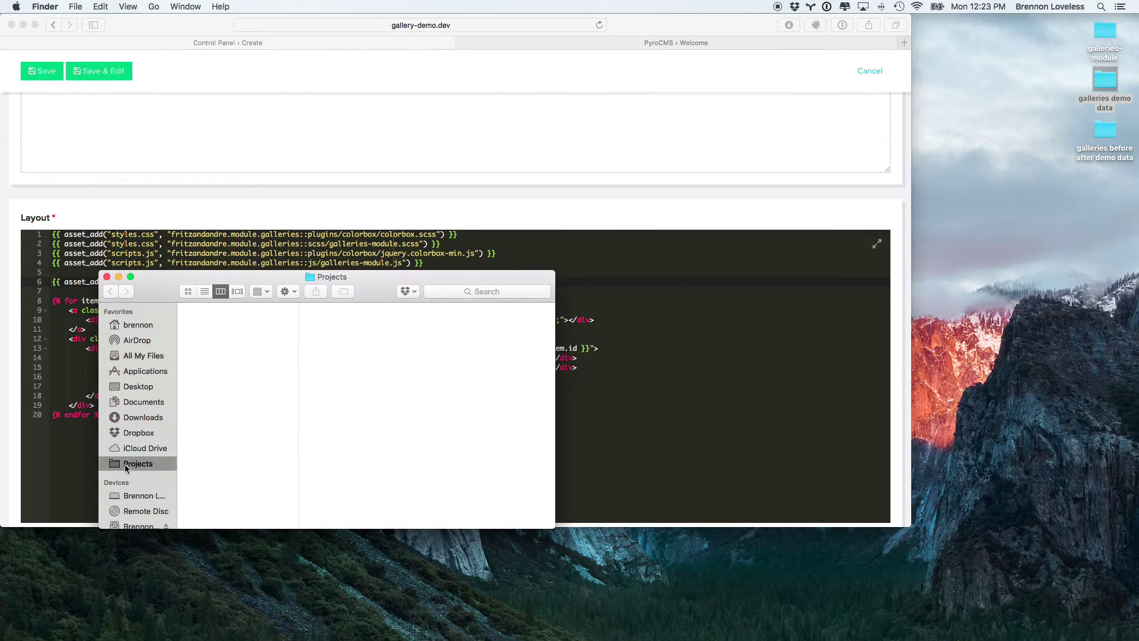
pyautogui.press('Down')
pyautogui.write('php')
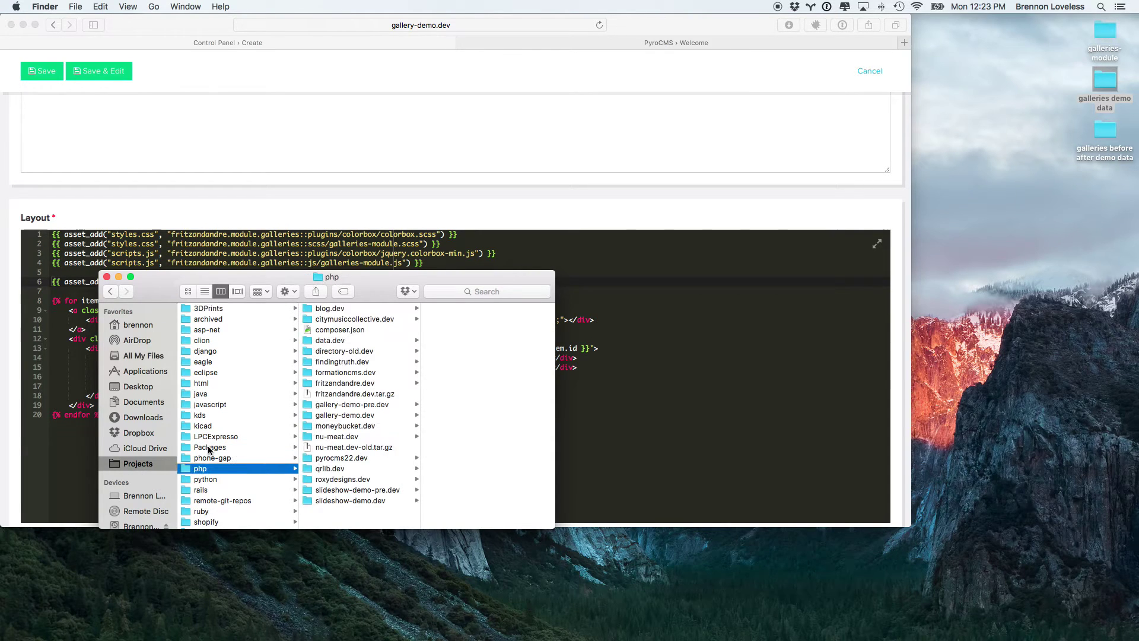
pyautogui.press('Right')
pyautogui.write('g')
pyautogui.press('Right')
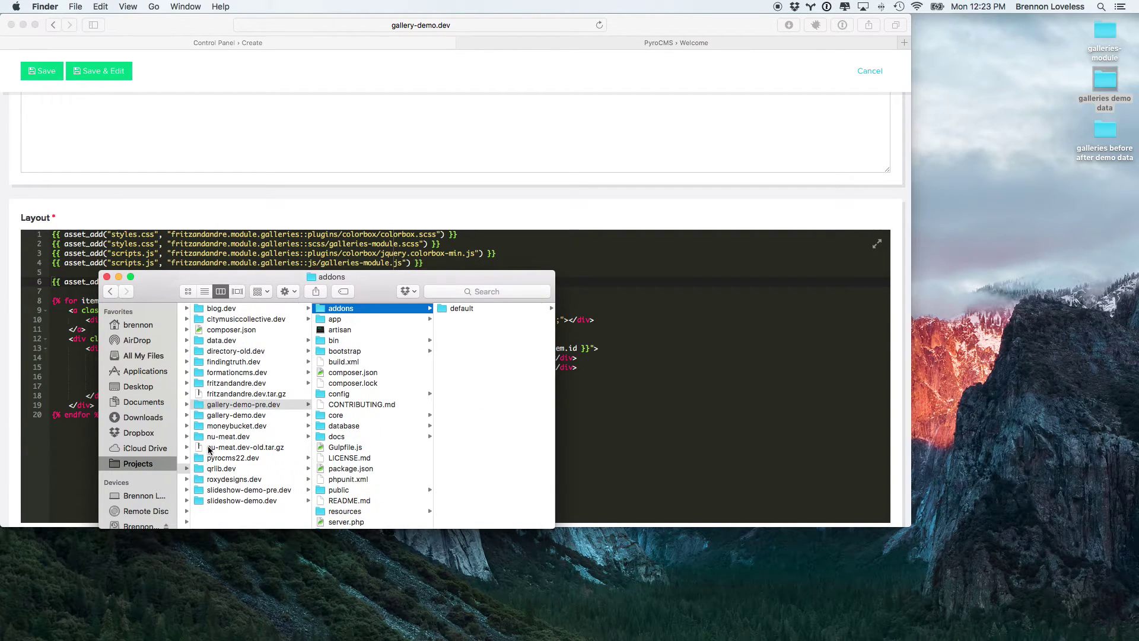
pyautogui.click(340, 415)
pyautogui.press('Right')
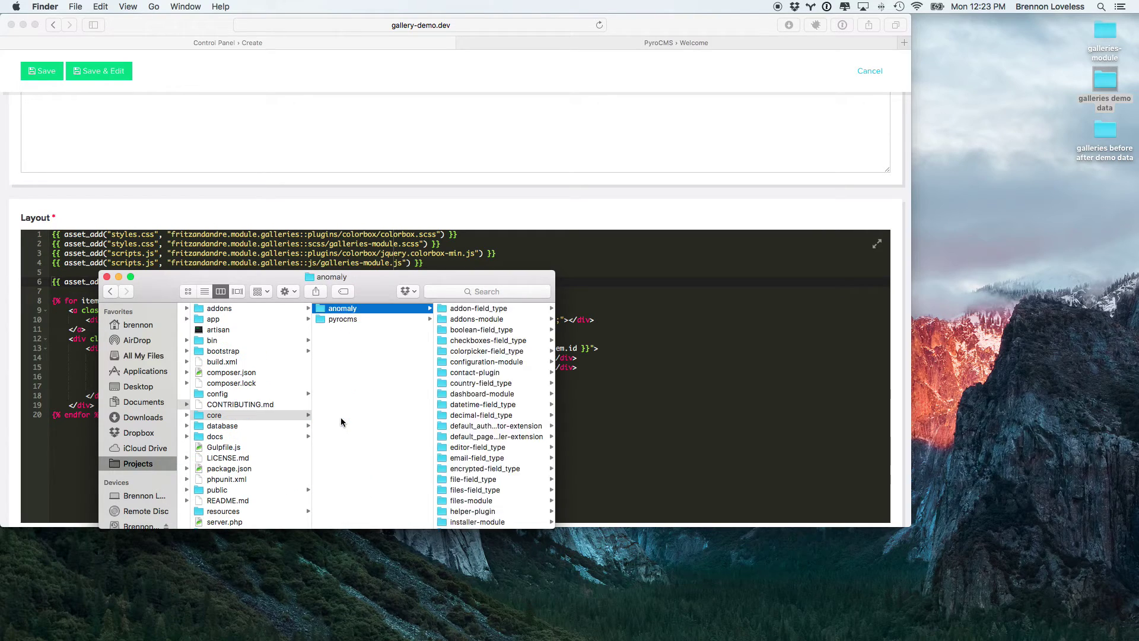
pyautogui.press('Down')
pyautogui.press('Right')
pyautogui.press('Down')
pyautogui.press('Right')
pyautogui.press('Down')
pyautogui.press('Down')
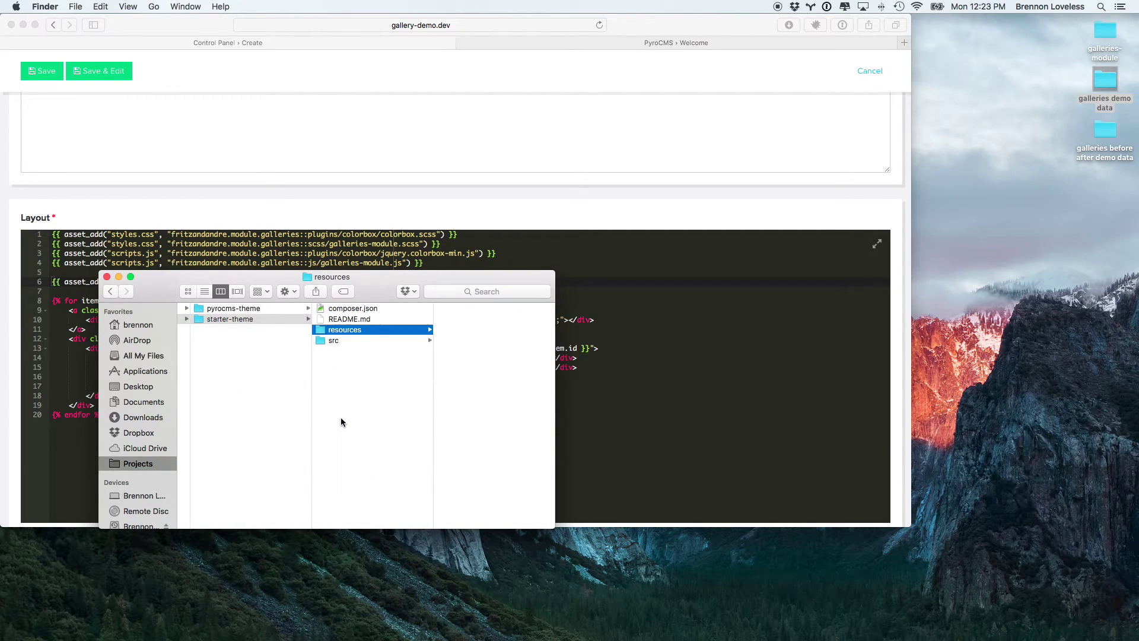
pyautogui.press('Right')
pyautogui.press('Down')
pyautogui.press('Down')
pyautogui.press('Down')
pyautogui.press('Down')
pyautogui.press('Down')
pyautogui.press('Down')
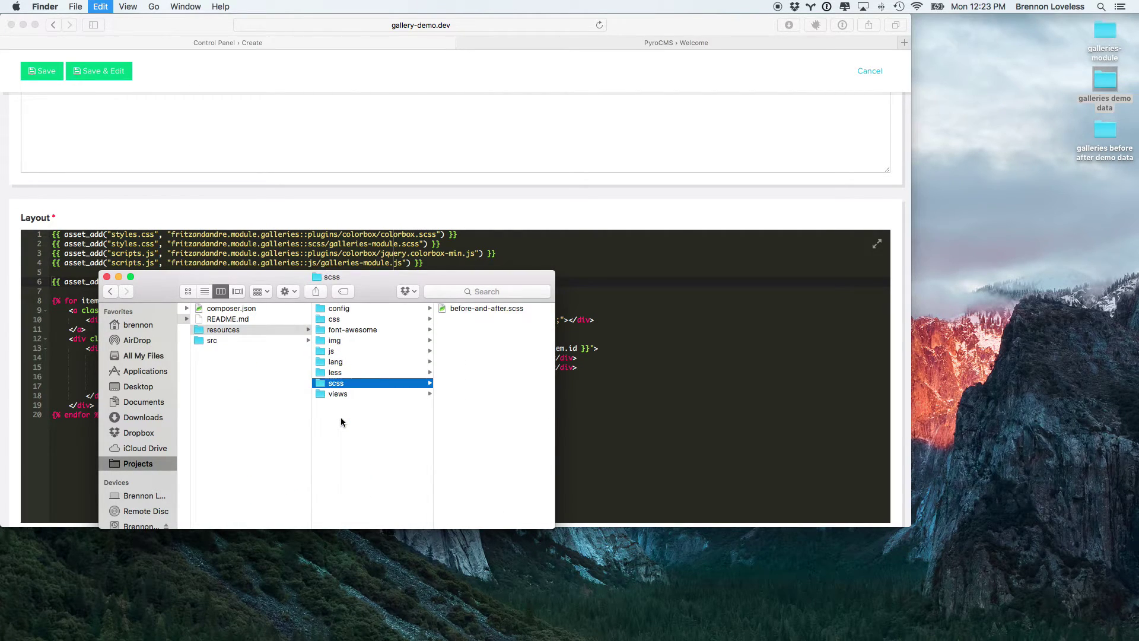
pyautogui.press('Left')
pyautogui.press('Left')
pyautogui.press('Left')
pyautogui.press('Left')
pyautogui.press('Left')
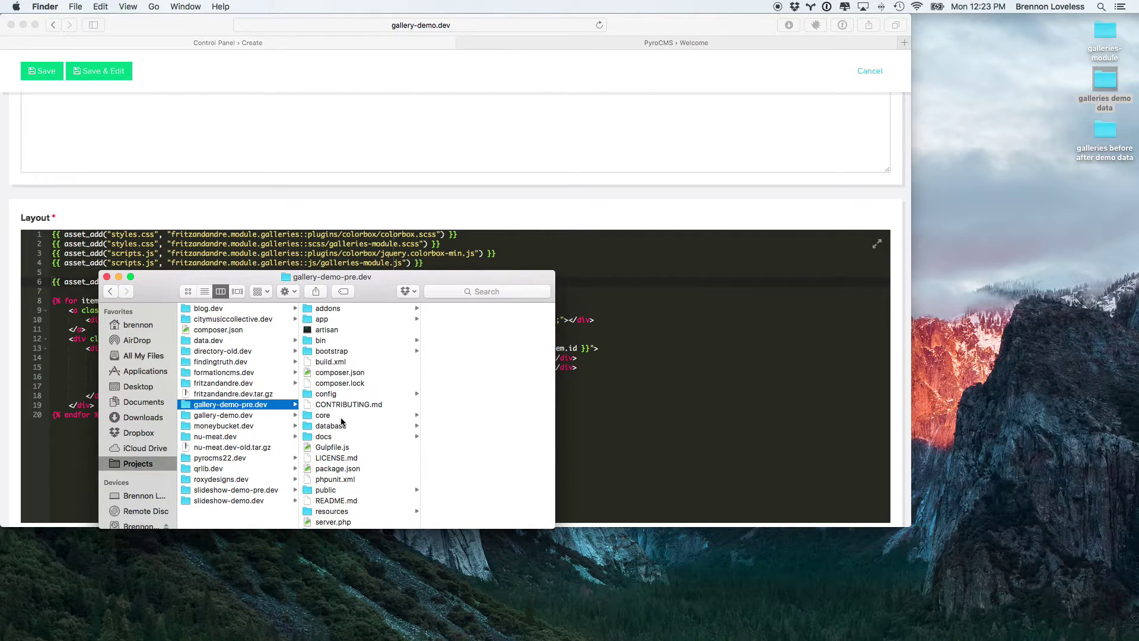
# Step: Browse the gallery-demo.dev project's core > pyrocms > starter-theme folders, then close that Finder window
pyautogui.press('Right')
pyautogui.press('Down')
pyautogui.press('Down')
pyautogui.press('Down')
pyautogui.press('Down')
pyautogui.press('Down')
pyautogui.press('Down')
pyautogui.press('Down')
pyautogui.press('Down')
pyautogui.press('Down')
pyautogui.press('Down')
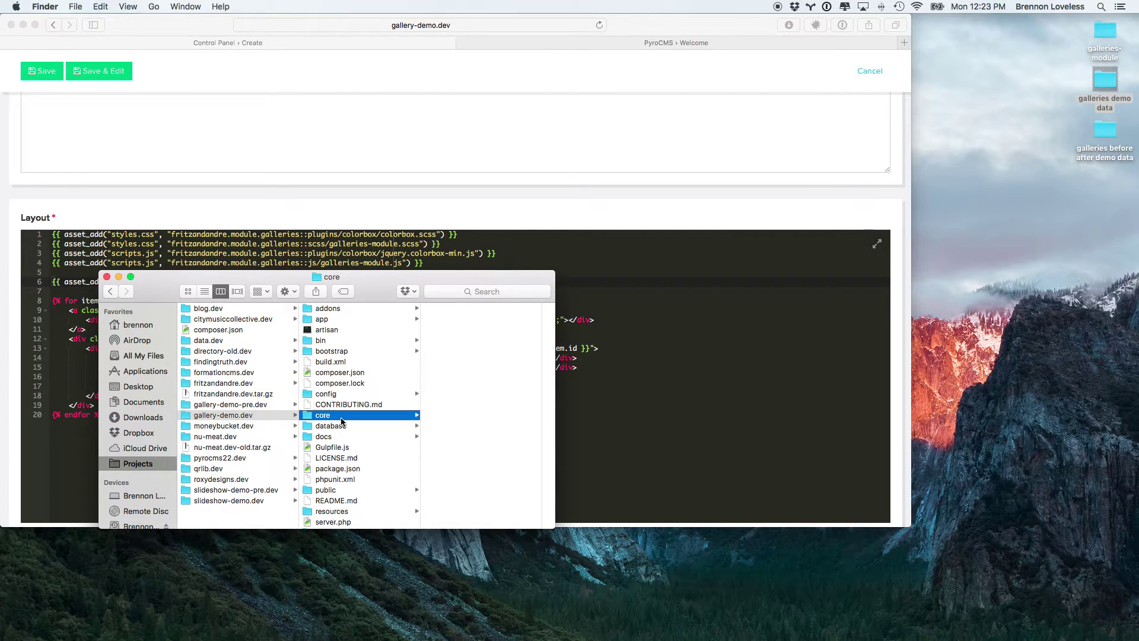
pyautogui.press('Right')
pyautogui.press('Down')
pyautogui.press('Right')
pyautogui.press('Down')
pyautogui.press('Right')
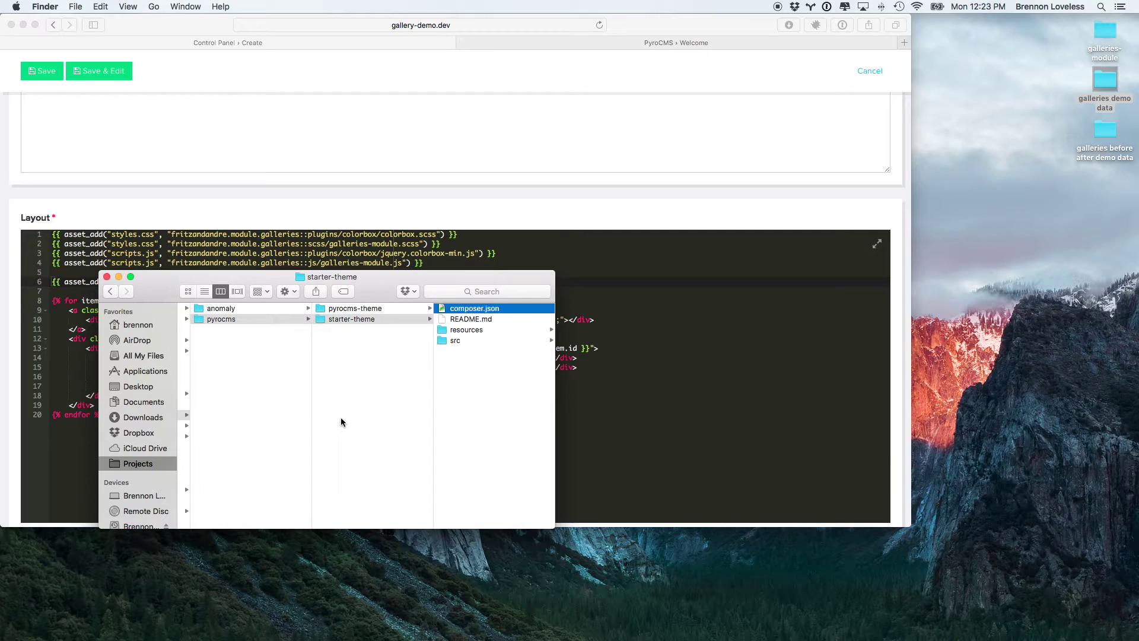
pyautogui.press('Down')
pyautogui.press('Down')
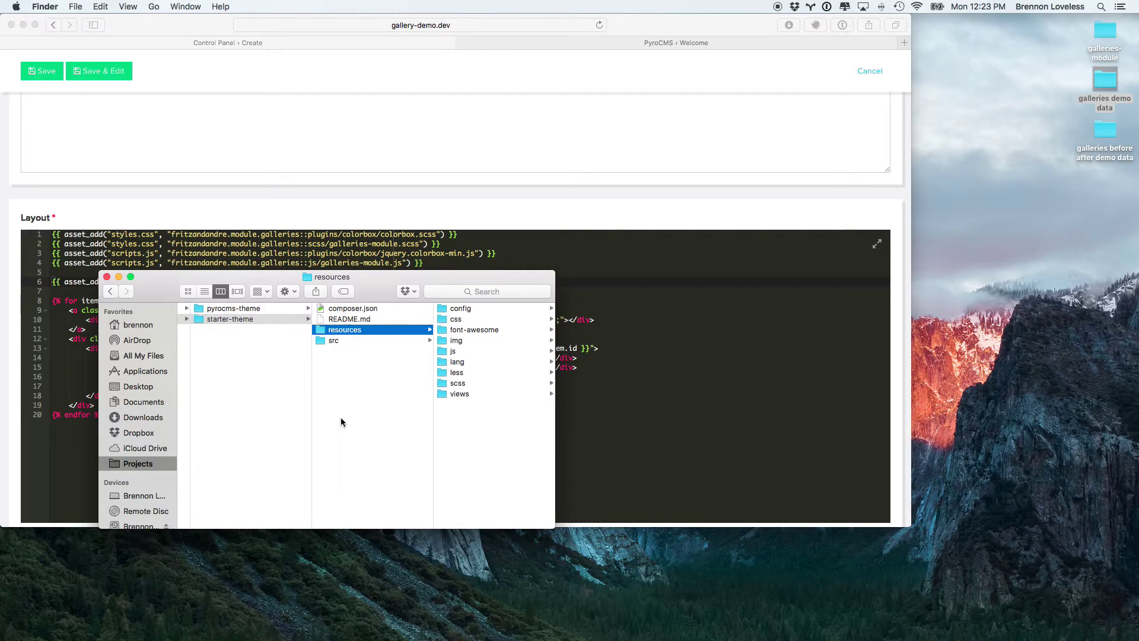
pyautogui.press('super+w')
pyautogui.press('super+Tab')
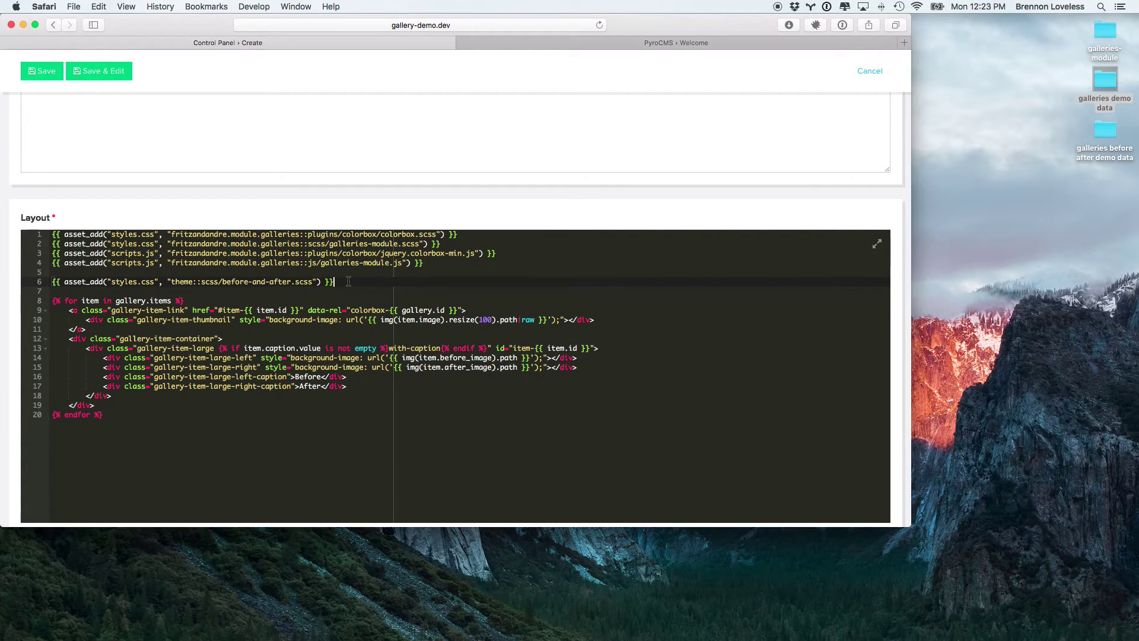
# Step: In a new Finder window, go to Projects > php and select the gallery-demo-pre.dev project
pyautogui.click(339, 633)
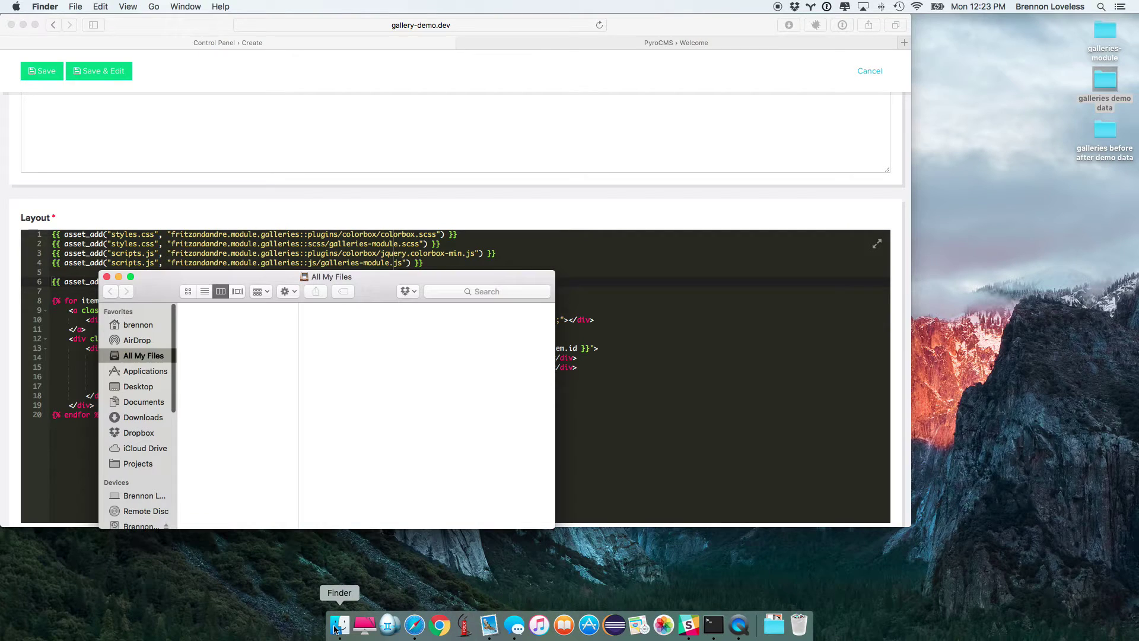
pyautogui.click(137, 465)
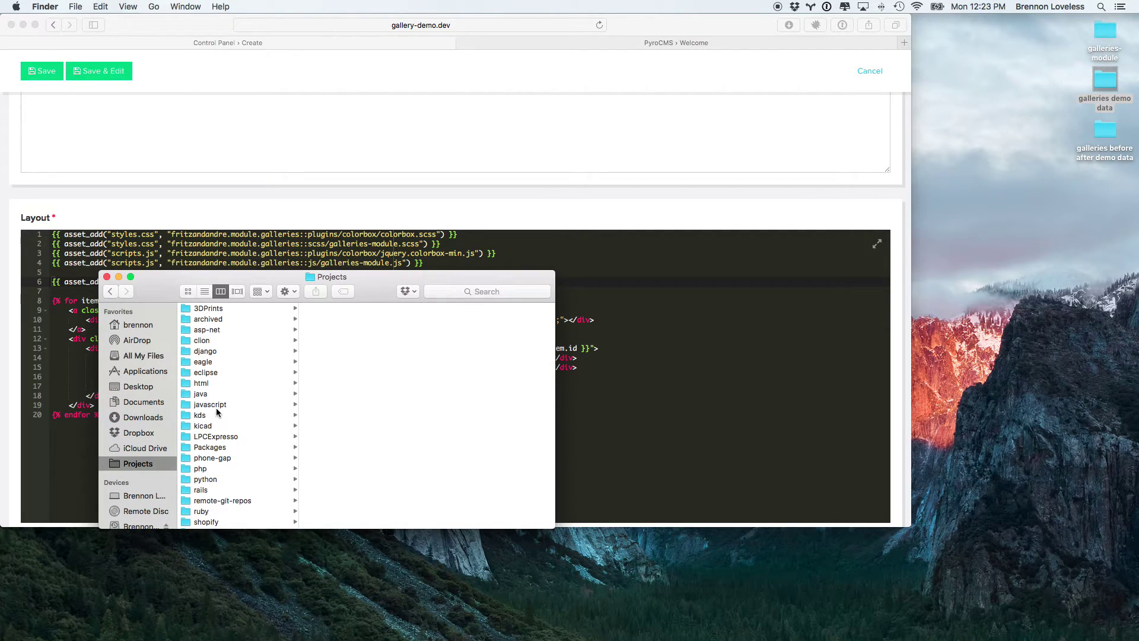
pyautogui.scroll(-1, 215, 488)
pyautogui.click(212, 468)
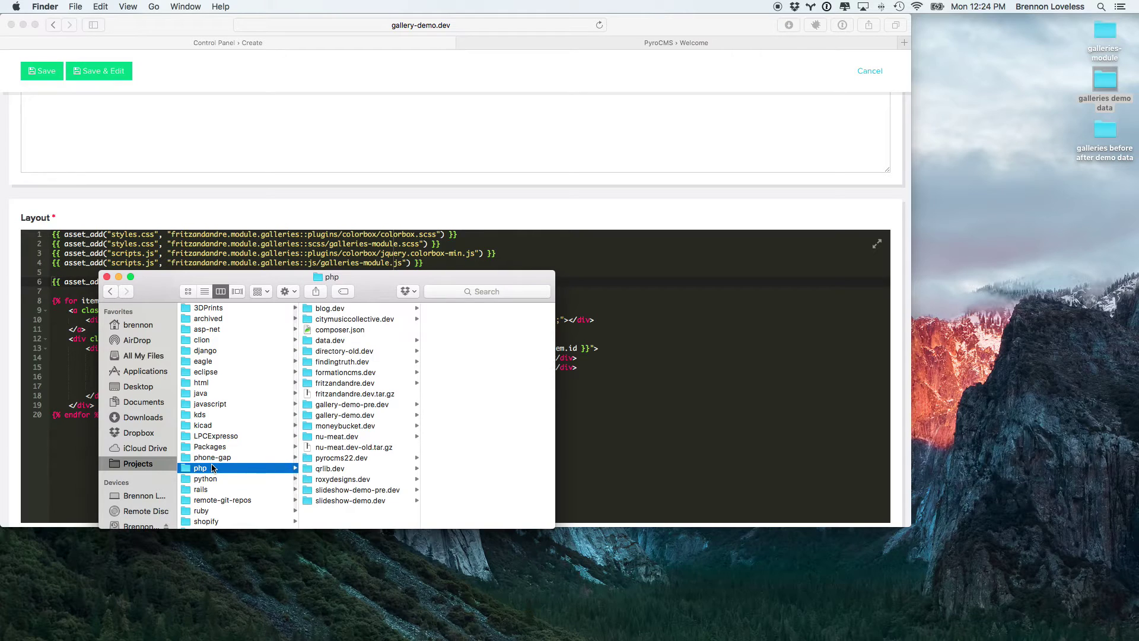
pyautogui.press('Right')
pyautogui.press('Down')
pyautogui.press('Down')
pyautogui.press('Down')
pyautogui.press('Down')
pyautogui.press('Down')
pyautogui.press('Down')
pyautogui.press('Down')
pyautogui.press('Down')
pyautogui.press('Down')
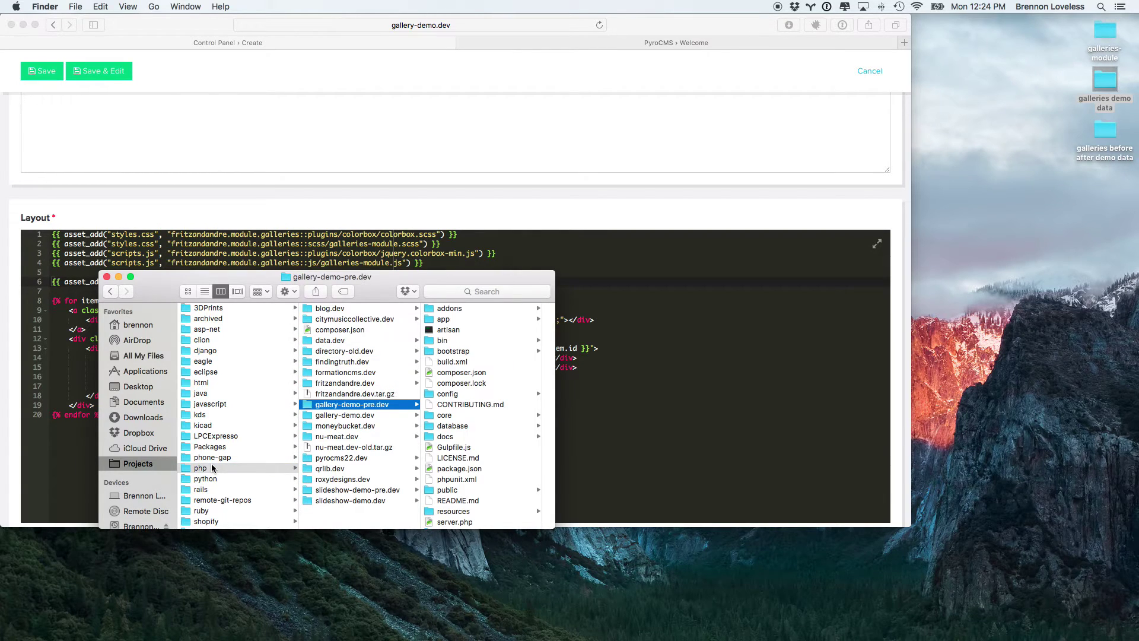
pyautogui.press('Right')
# Step: Go through core > pyrocms > starter-theme > resources > scss and open before-and-after.scss
pyautogui.press('Down')
pyautogui.press('Down')
pyautogui.press('Down')
pyautogui.press('Down')
pyautogui.press('Down')
pyautogui.press('Down')
pyautogui.press('Down')
pyautogui.press('Down')
pyautogui.press('Down')
pyautogui.press('Down')
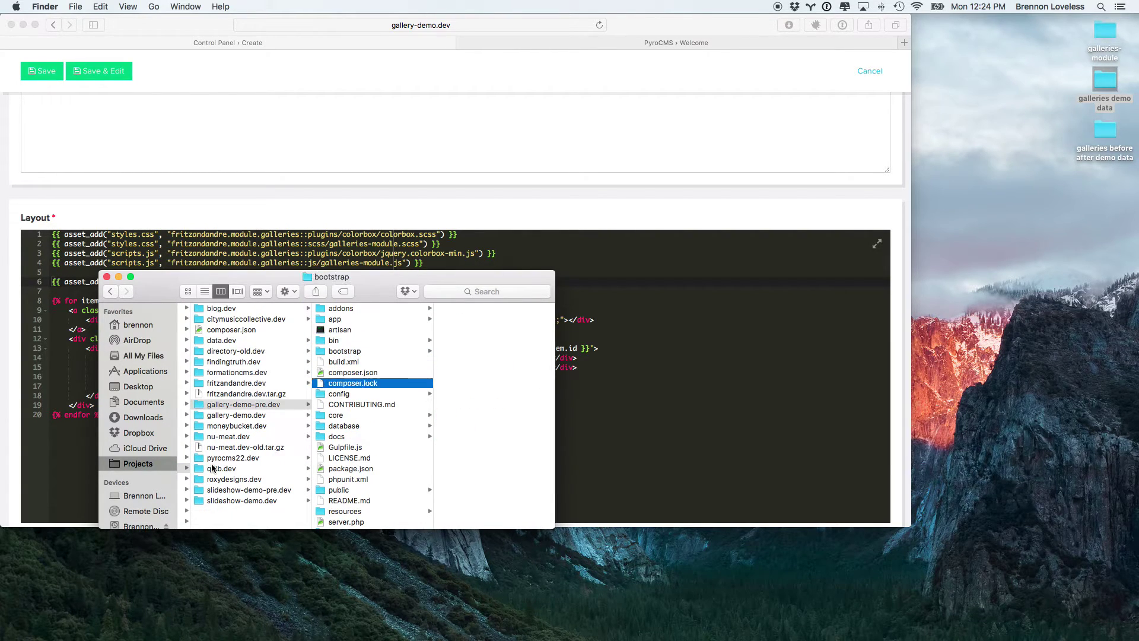
pyautogui.press('Right')
pyautogui.press('Down')
pyautogui.press('Right')
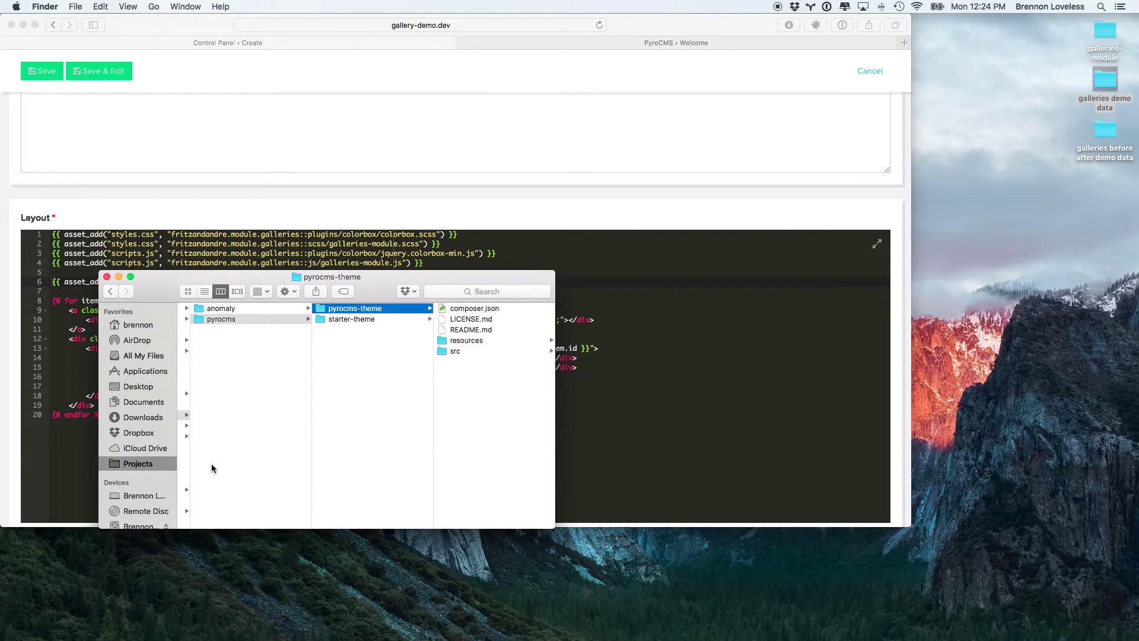
pyautogui.press('Down')
pyautogui.press('Right')
pyautogui.press('Down')
pyautogui.press('Down')
pyautogui.press('Right')
pyautogui.press('Down')
pyautogui.press('Down')
pyautogui.press('Down')
pyautogui.press('Down')
pyautogui.press('Down')
pyautogui.press('Down')
pyautogui.press('Down')
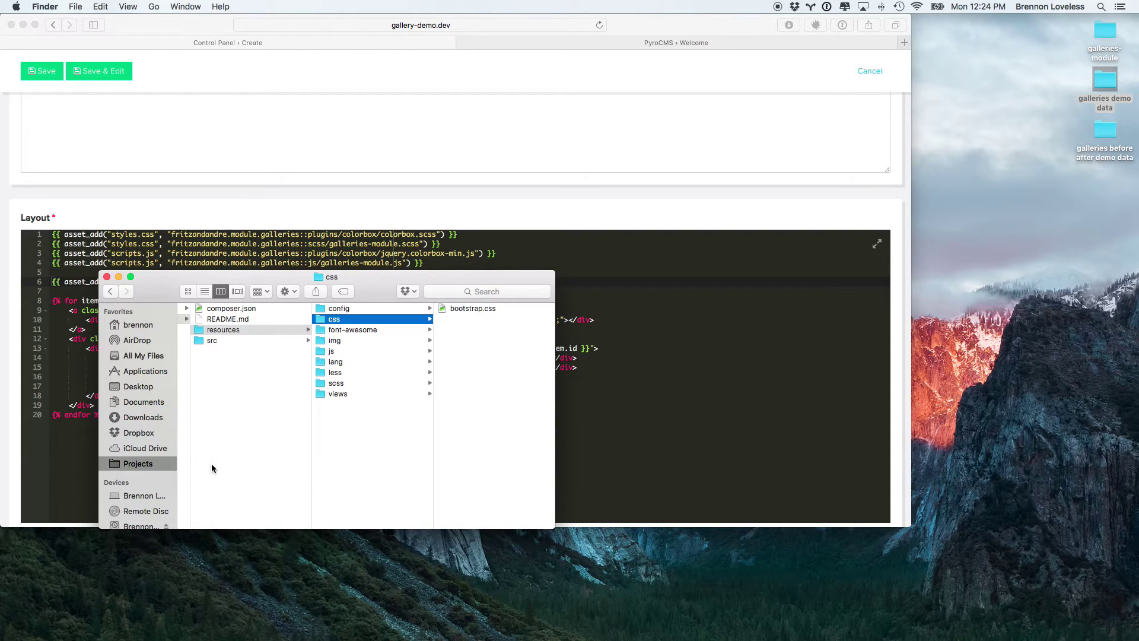
pyautogui.press('Right')
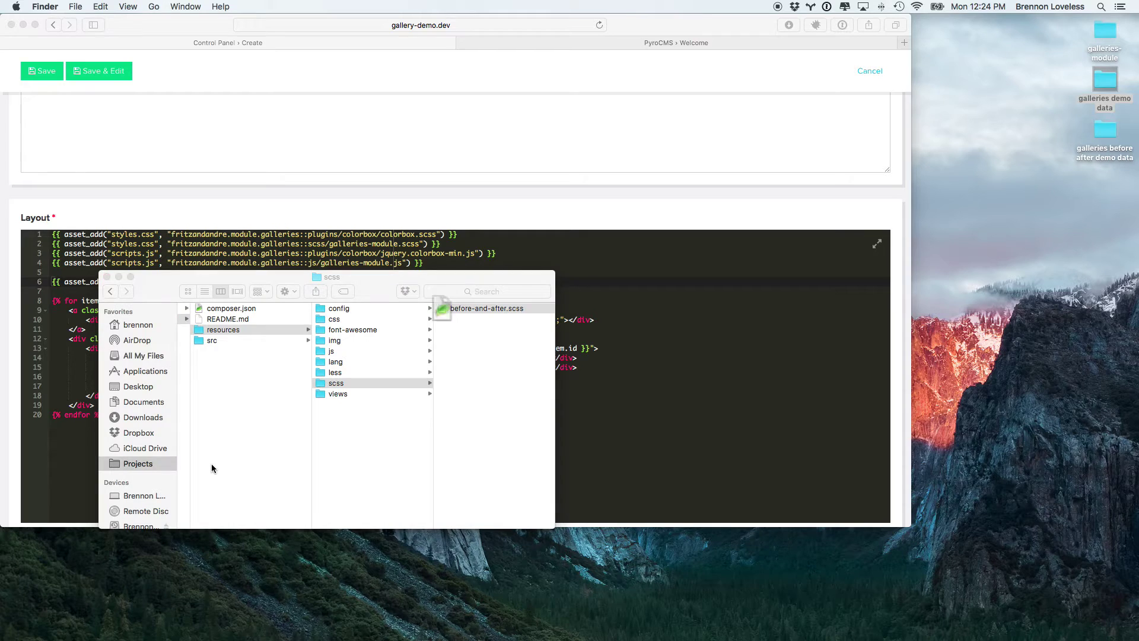
pyautogui.press('super+o')
# Step: Close the Finder window and switch to the editor showing the stylesheet
pyautogui.click(392, 446)
pyautogui.press('super+w')
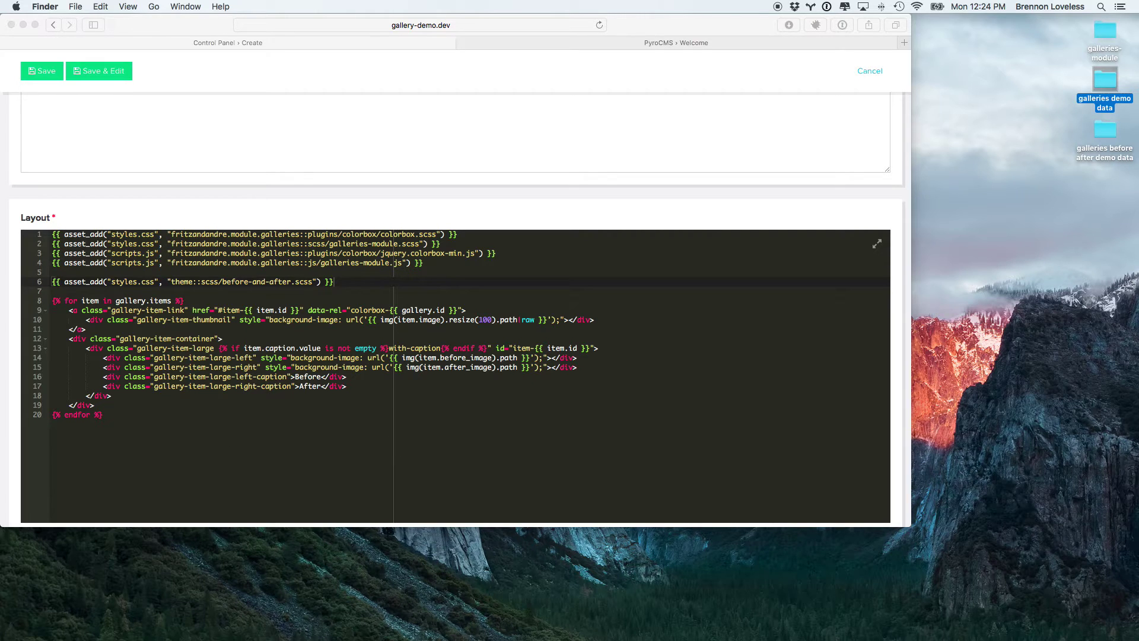
pyautogui.press('super+Tab')
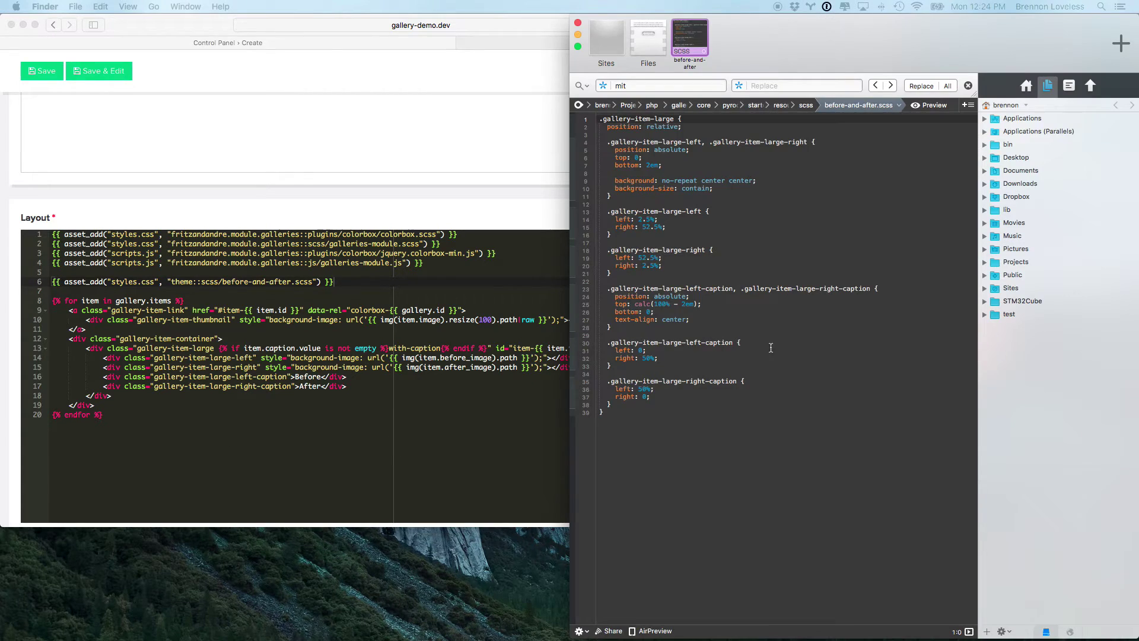
# Step: Select and look over the before-and-after.scss gallery-item-large rules in Coda, then bring Safari forward
pyautogui.moveTo(756, 471); pyautogui.dragTo(652, 117)
pyautogui.click(738, 237)
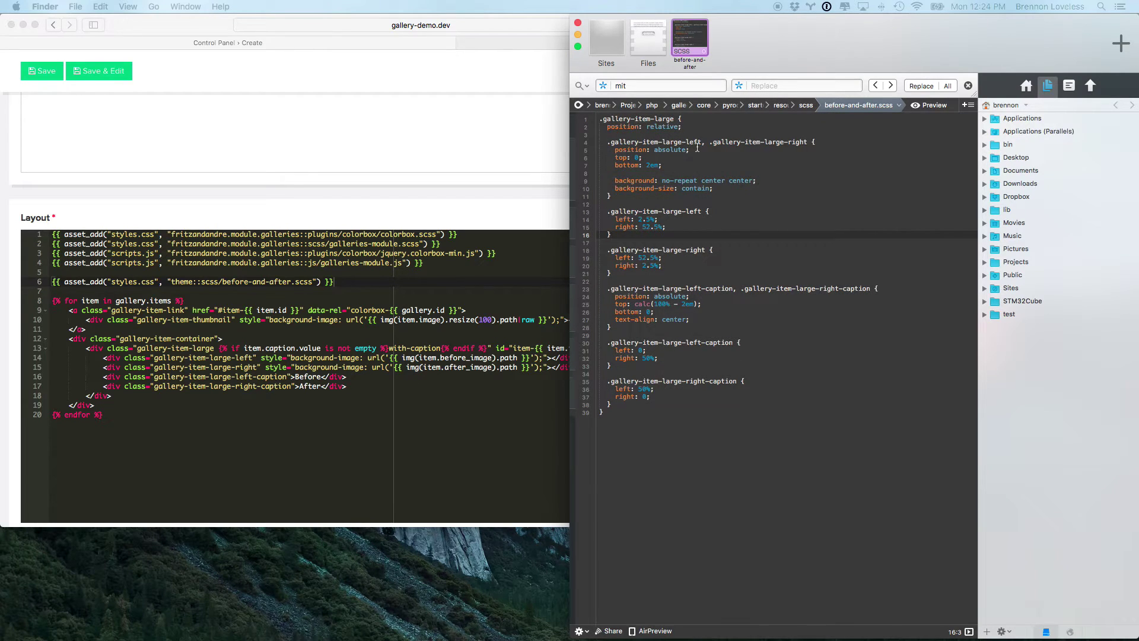
pyautogui.click(703, 420)
pyautogui.click(354, 461)
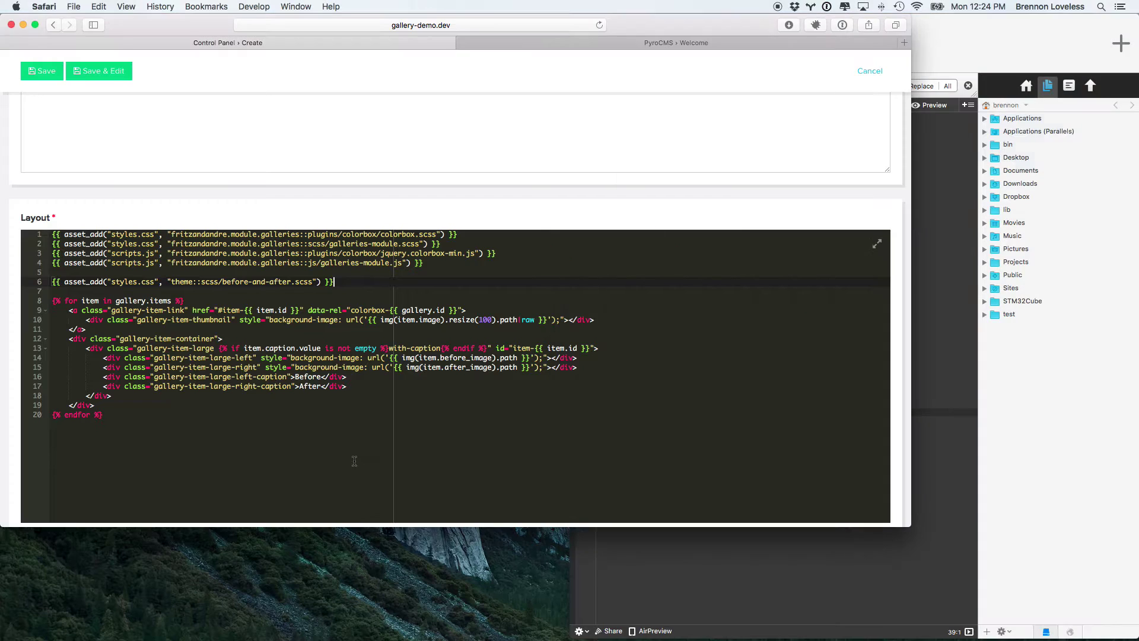
# Step: Check the Before and After names in the layout, then go to the gallery Fields list
pyautogui.doubleClick(304, 377)
pyautogui.doubleClick(310, 386)
pyautogui.scroll(10, 373, 387)
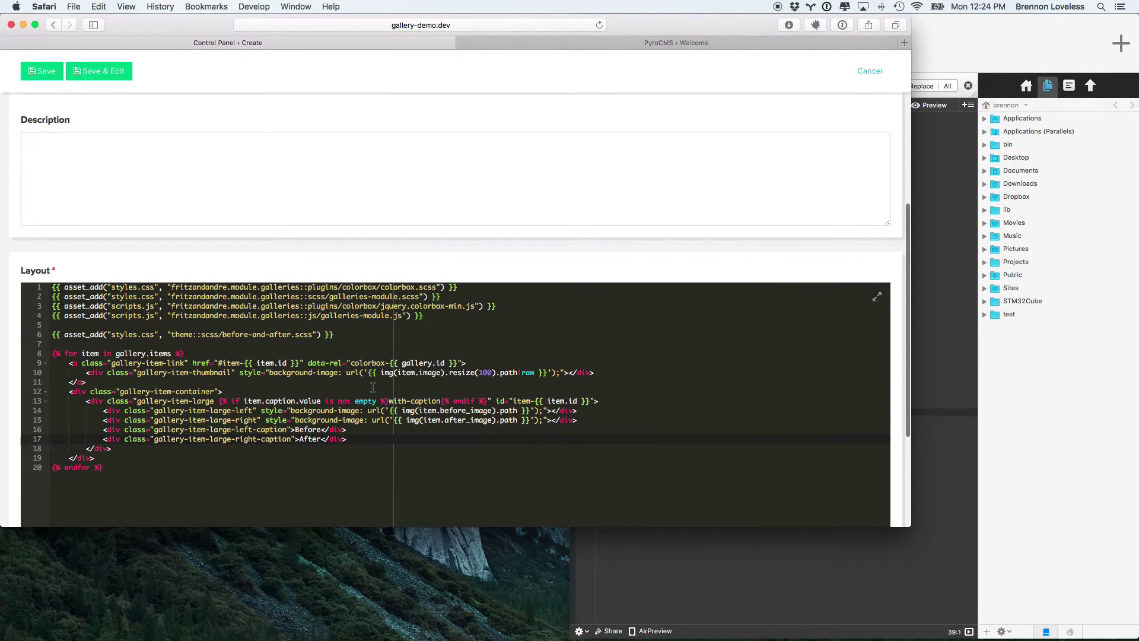
pyautogui.scroll(2, 372, 391)
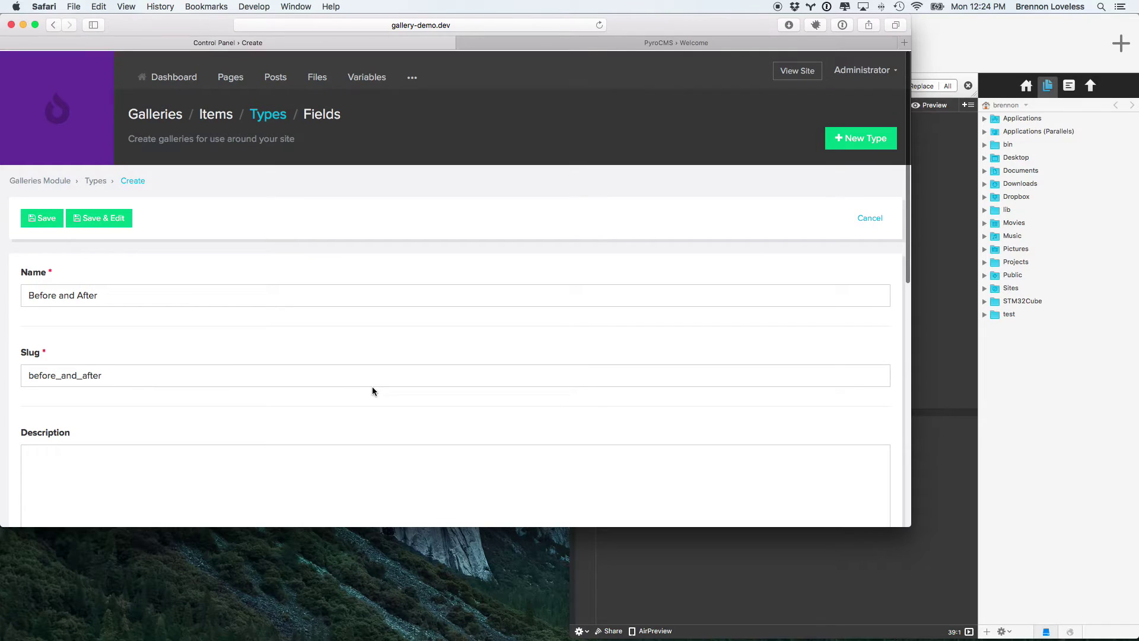
pyautogui.click(341, 119)
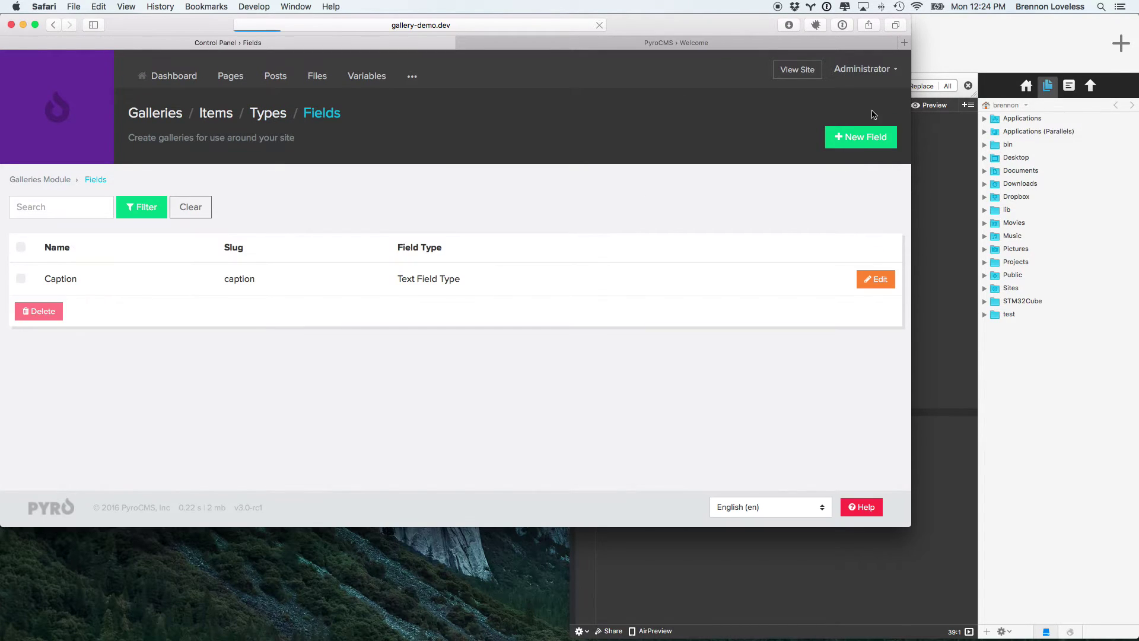
# Step: Create a File field named Before Image, limited to the Gallery Item Images folder
pyautogui.click(872, 137)
pyautogui.scroll(-3, 385, 379)
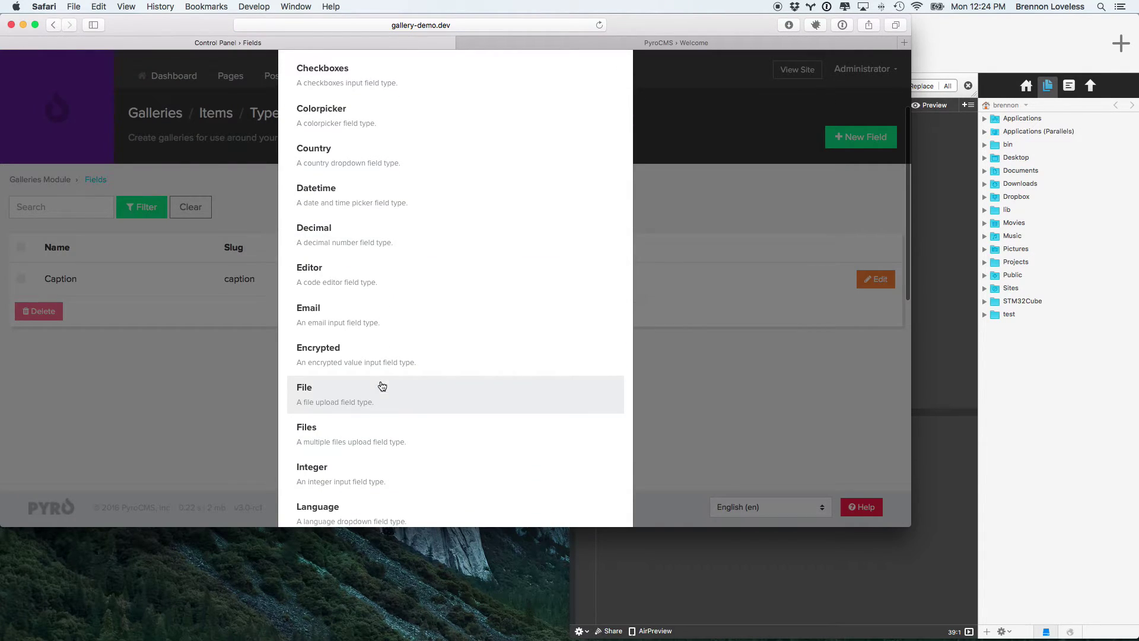
pyautogui.click(330, 404)
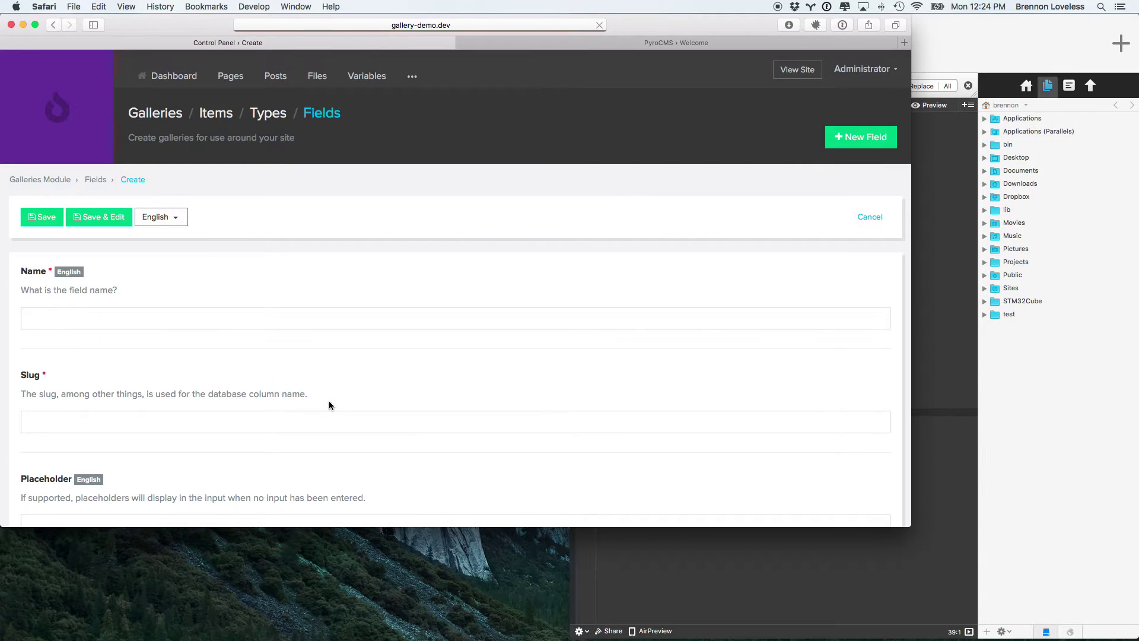
pyautogui.click(208, 319)
pyautogui.write('Before Image')
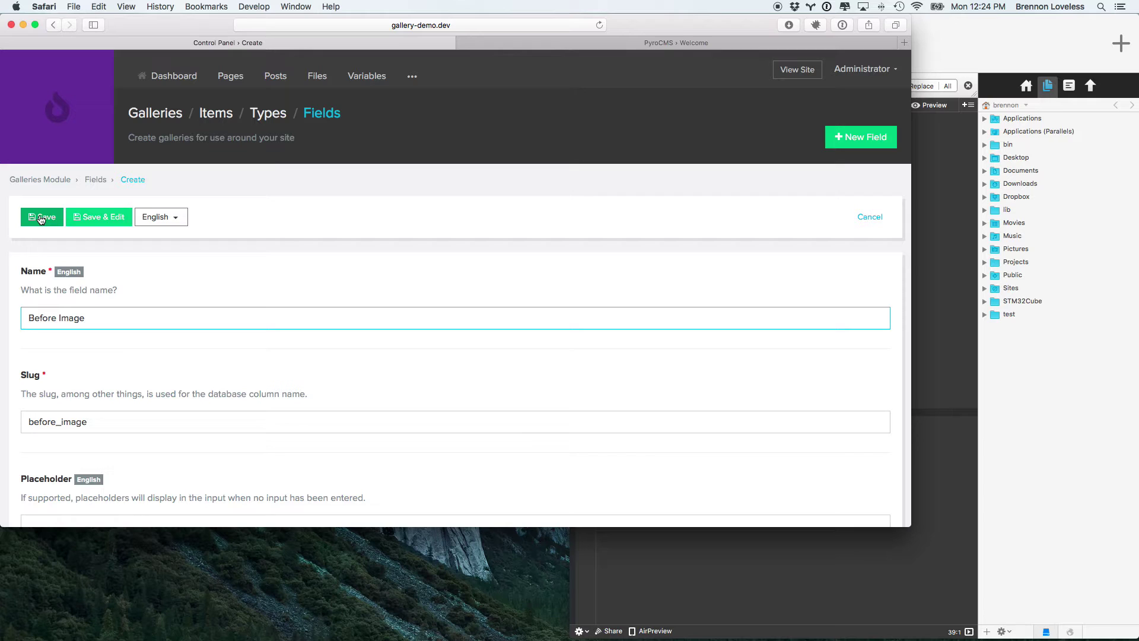
pyautogui.scroll(-10, 175, 382)
pyautogui.click(89, 398)
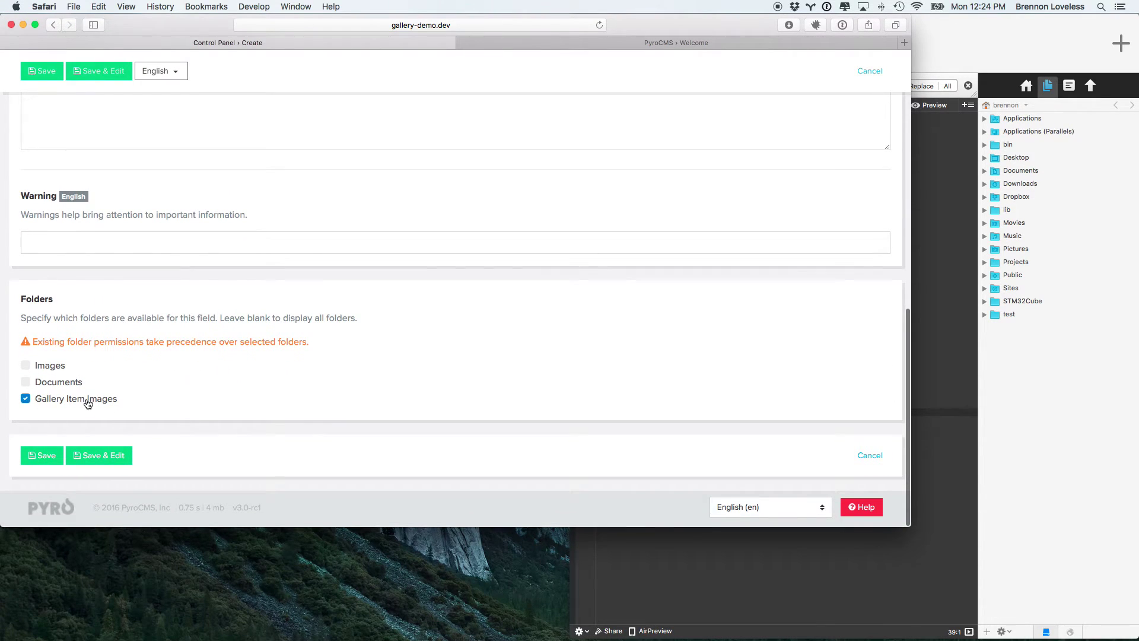
pyautogui.click(60, 453)
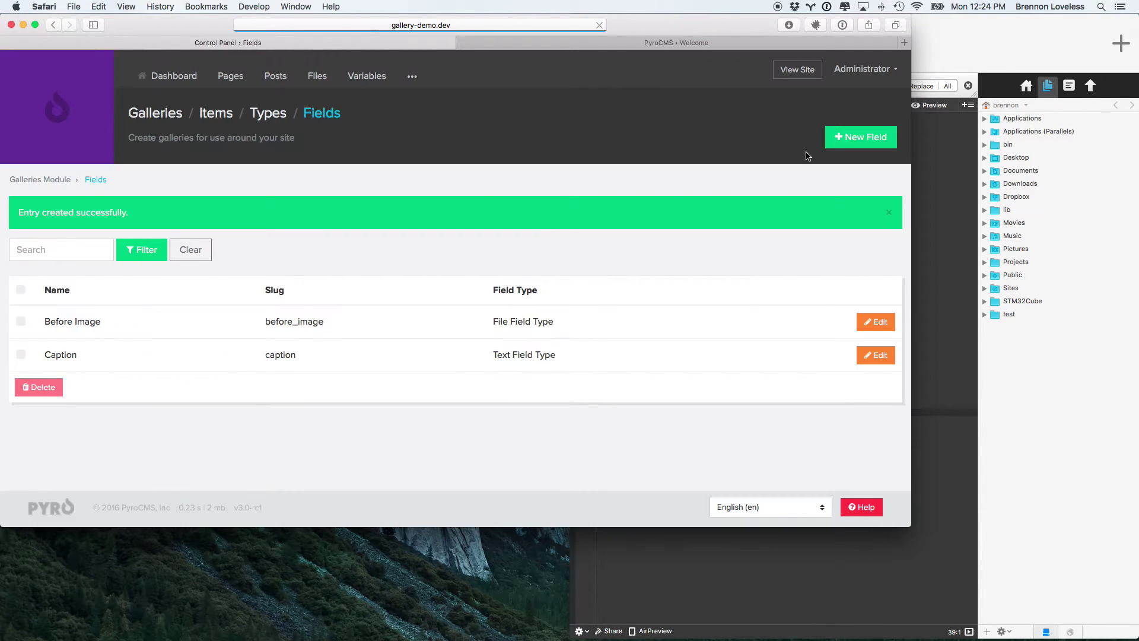
# Step: Create a File field named After Image, limited to the Gallery Item Images folder
pyautogui.click(855, 143)
pyautogui.scroll(-5, 425, 369)
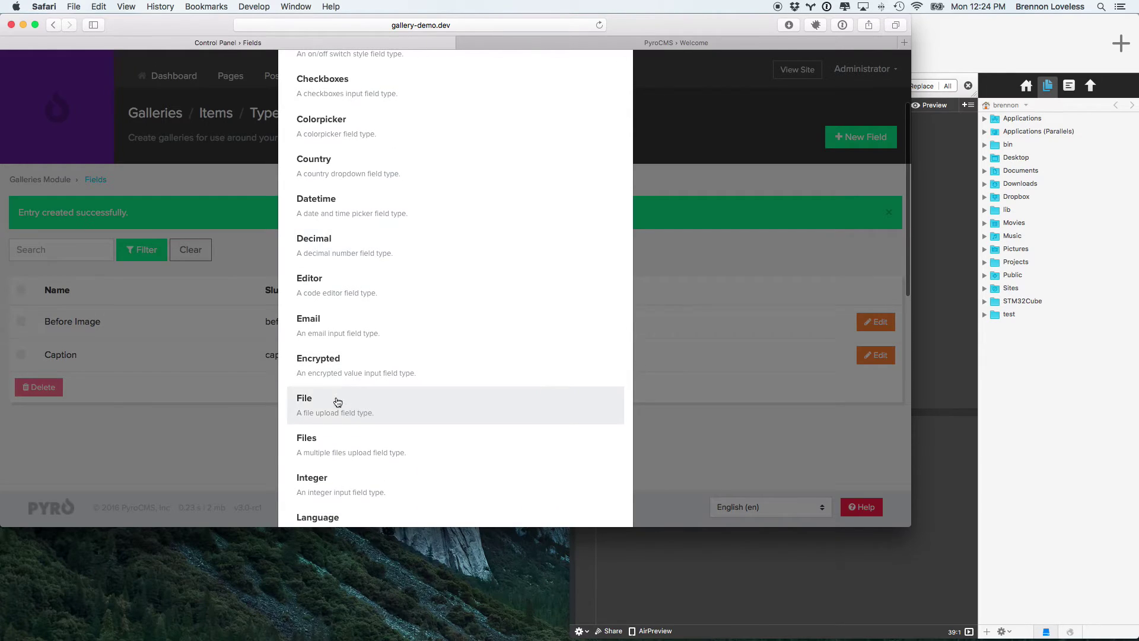
pyautogui.click(334, 408)
pyautogui.click(97, 317)
pyautogui.write('After Image')
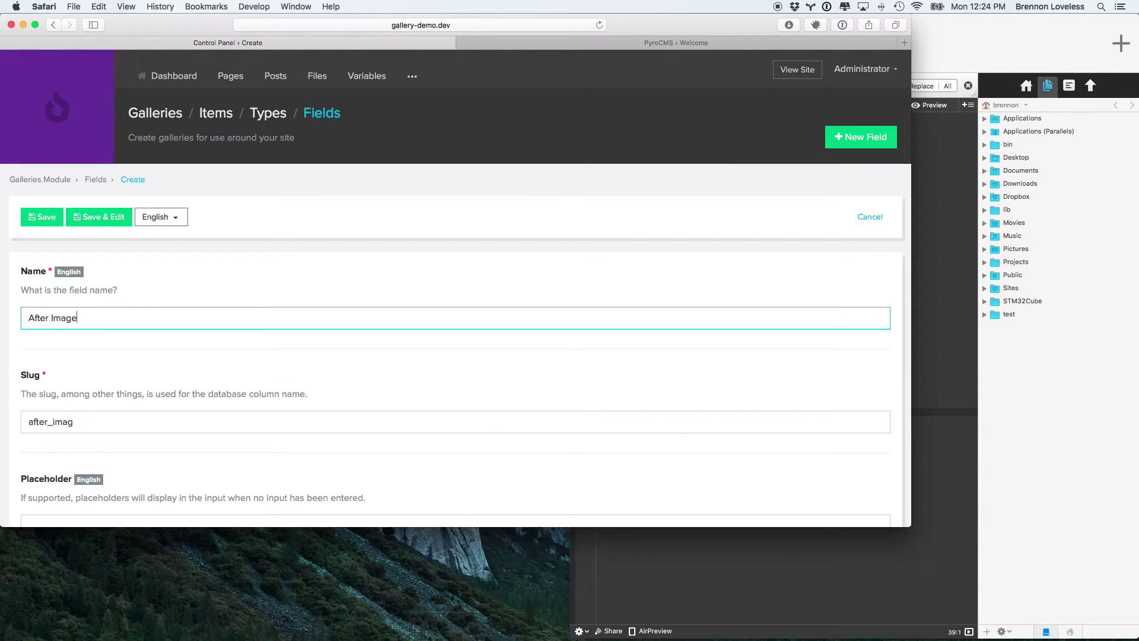
pyautogui.scroll(-10, 36, 490)
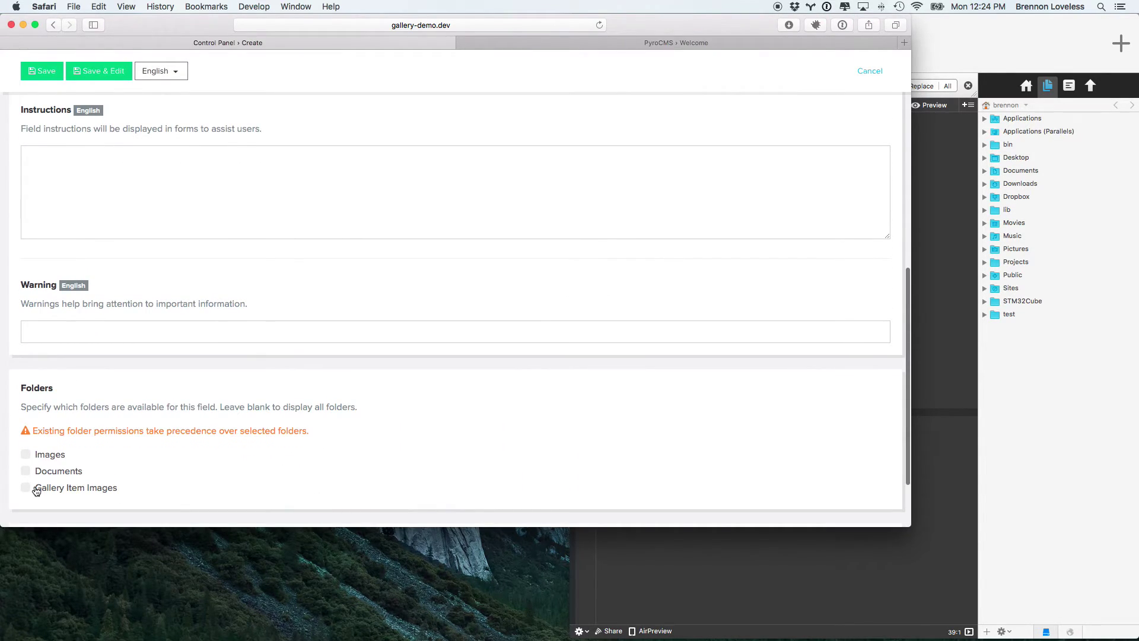
pyautogui.click(36, 490)
pyautogui.scroll(-3, 35, 490)
pyautogui.click(39, 457)
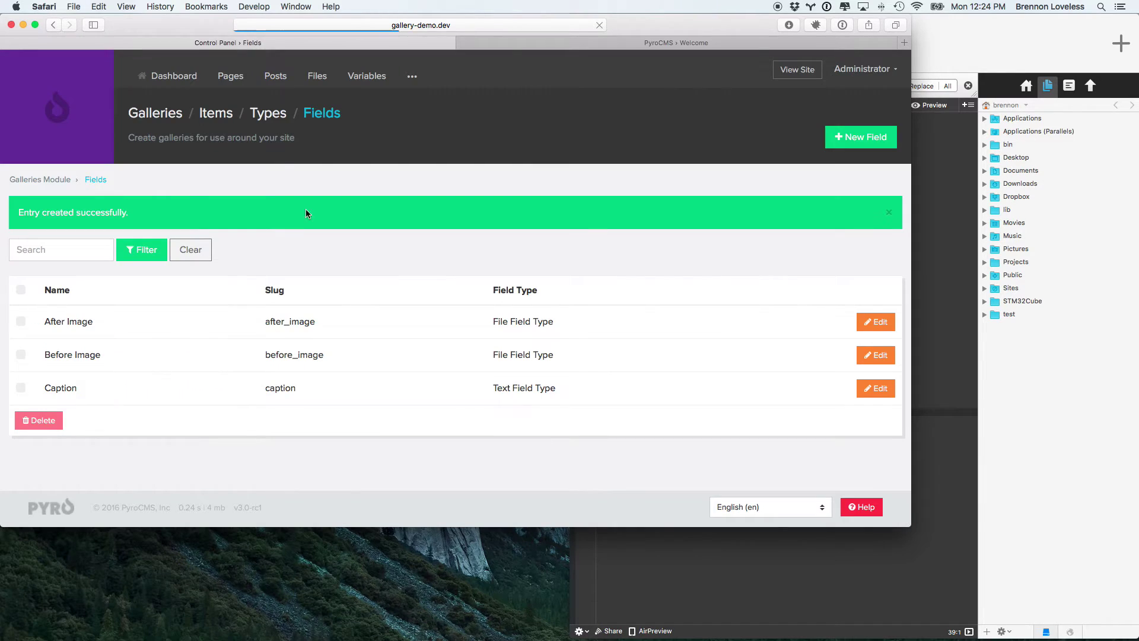
# Step: Create a gallery type named 'Before and After' with the pasted layout markup and save it
pyautogui.click(265, 114)
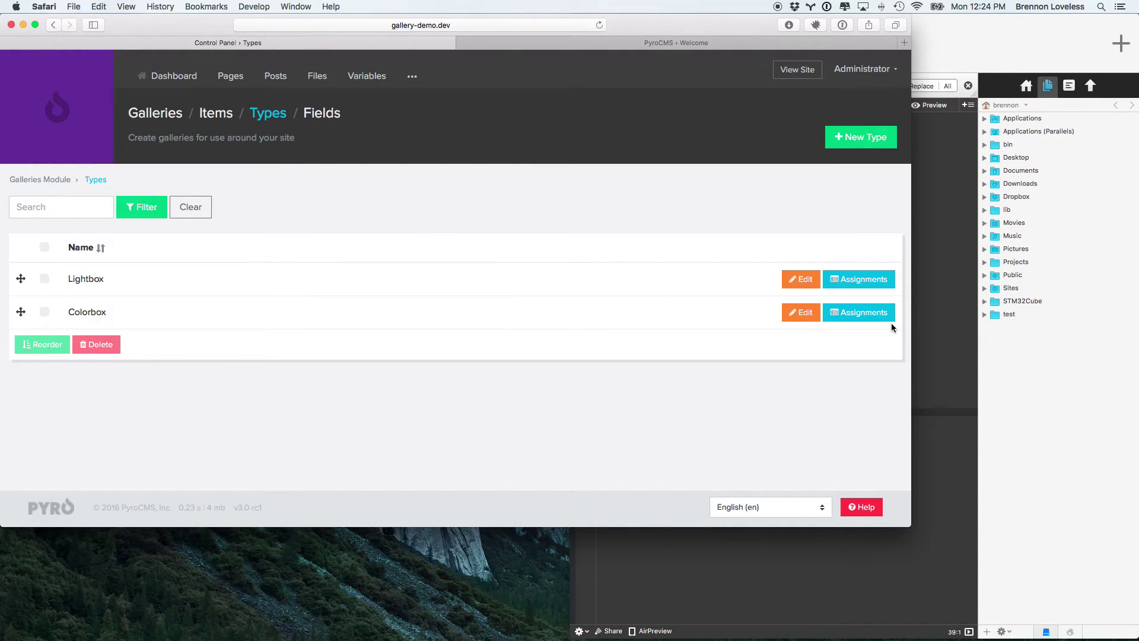
pyautogui.click(863, 138)
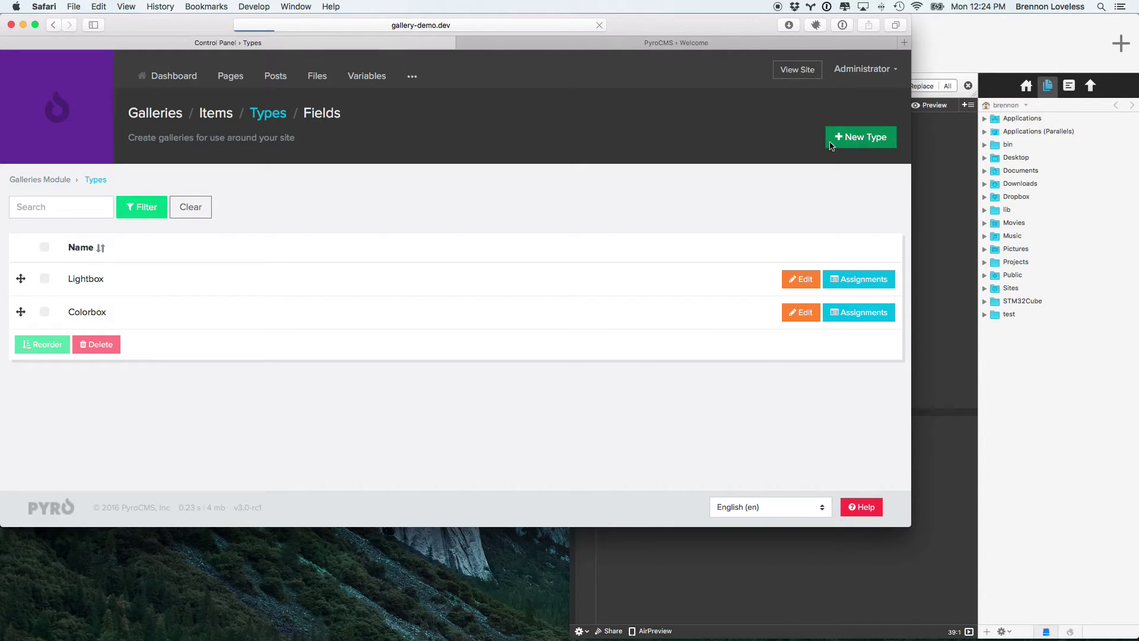
pyautogui.click(212, 292)
pyautogui.write('Before')
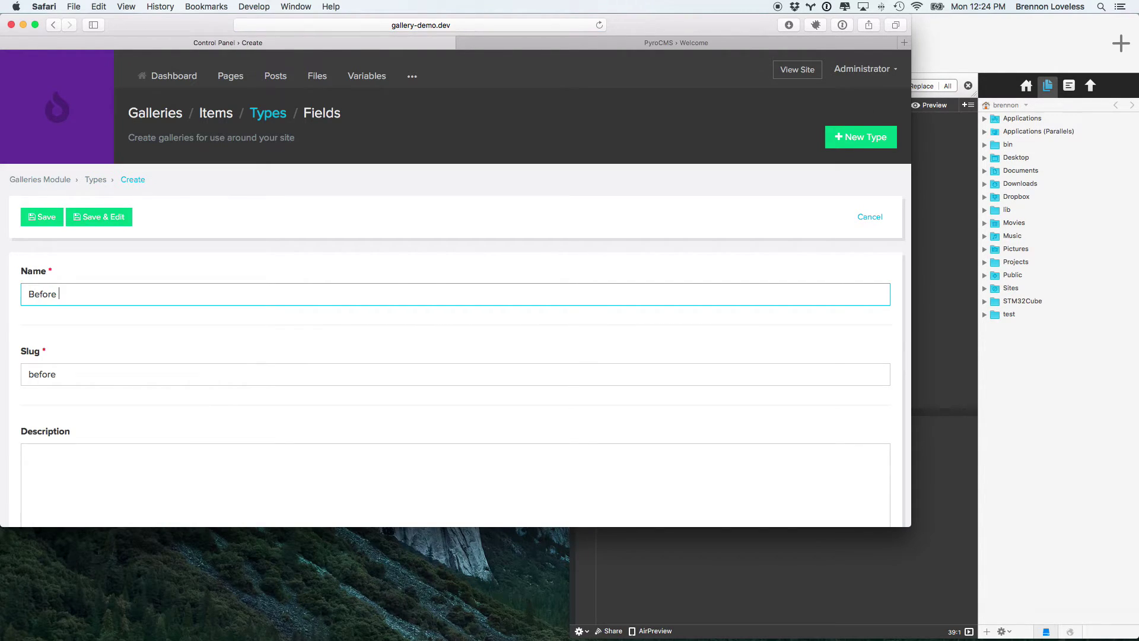
pyautogui.write(' and After')
pyautogui.press('Tab')
pyautogui.press('Tab')
pyautogui.press('Tab')
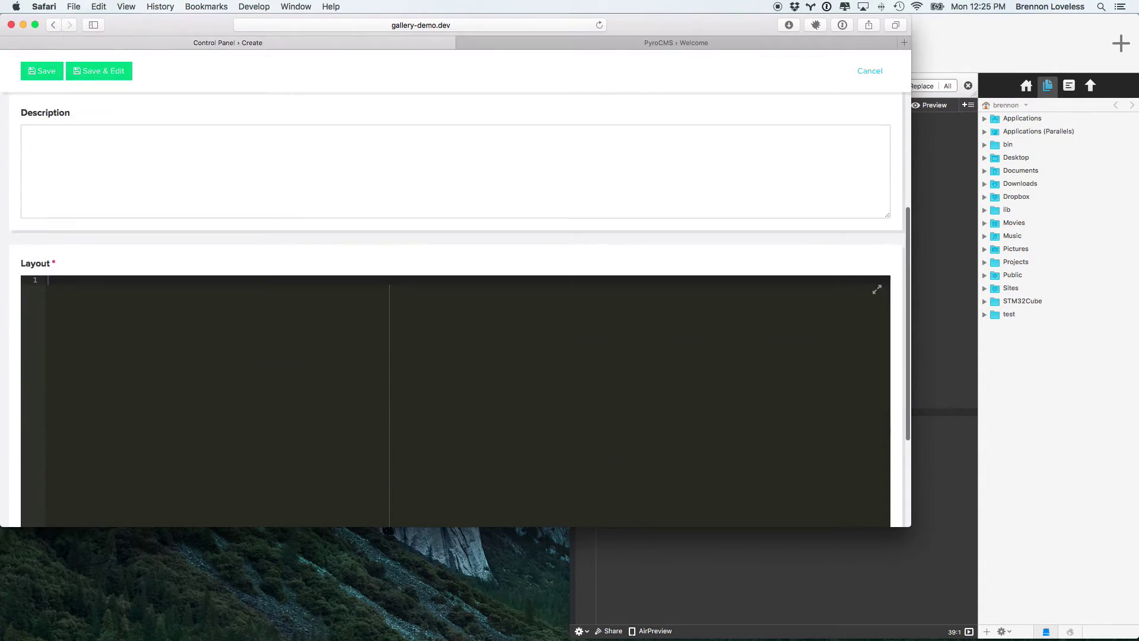
pyautogui.click(121, 405)
pyautogui.press('super+v')
pyautogui.press('super+z')
pyautogui.scroll(-6, 126, 355)
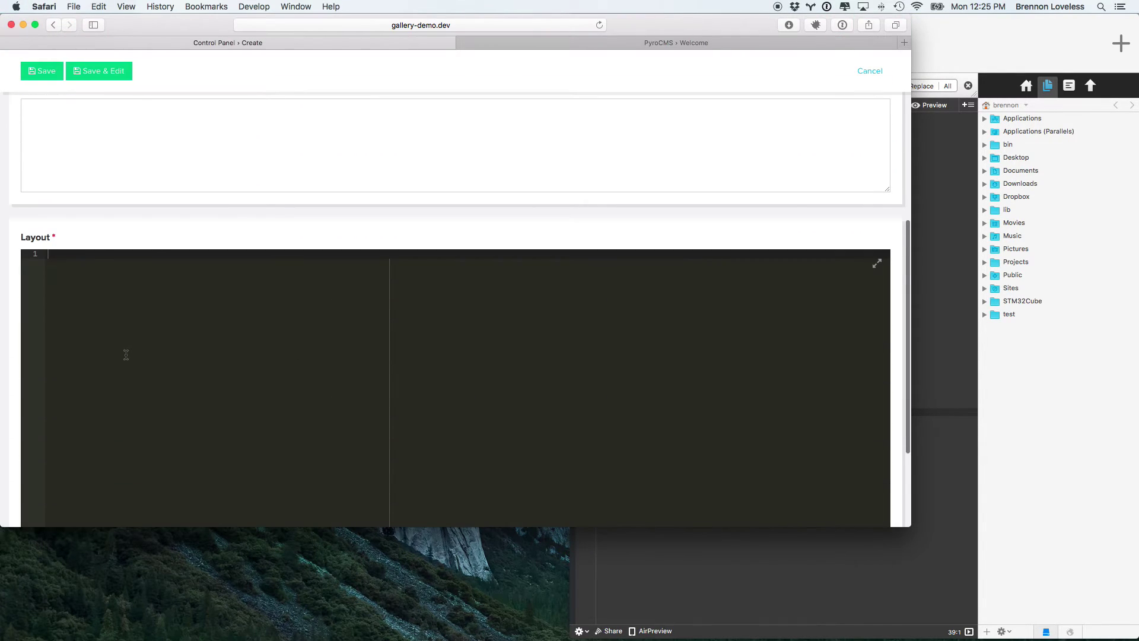
pyautogui.write('{{ asset_add("styles.css", "fritzandandre.module.galleries::plugins/colorbox/colorbox.scss") }} {{ asset_add("styles.css", "fritzandandre.module.galleries::scss/galleries-module.scss") }} {{ asset_add("scripts.js", "fritzandandre.module.galleries::plugins/colorbox/jquery.colorbox-min.js") }} {{ asset_add("scripts.js", "fritzandandre.module.galleries::js/galleries-module.js") }}  {{ asset_add("styles.css", "theme::scss/before-and-after.scss") }}  {% for item in gallery.items %}     <a class="gallery-item-link" href="#item-{{ item.id }}" data-rel="colorbox-{{ gallery.id }}">         <div class="gallery-item-thumbnail" style="background-image: url(\'{{ img(item.image).resize(100).path|raw }}\');"></div>     </a>     <div class="gallery-item-container">         <div class="gallery-item-large {% if item.caption.value is not empty %}with-caption{% endif %}" id="item-{{ item.id }}">             <div class="gallery-item-large-left" style="background-image: url(\'{{ img(item.before_image).path }}\');"></div>             <div class="gallery-item-large-right" style="background-image: url(\'{{ img(item.after_image).path }}\');"></div>             <div class="gallery-item-large-left-caption">Before</div>             <div class="gallery-item-large-right-caption">After</div>         </div>     </div> {% endfor %}')
pyautogui.click(42, 74)
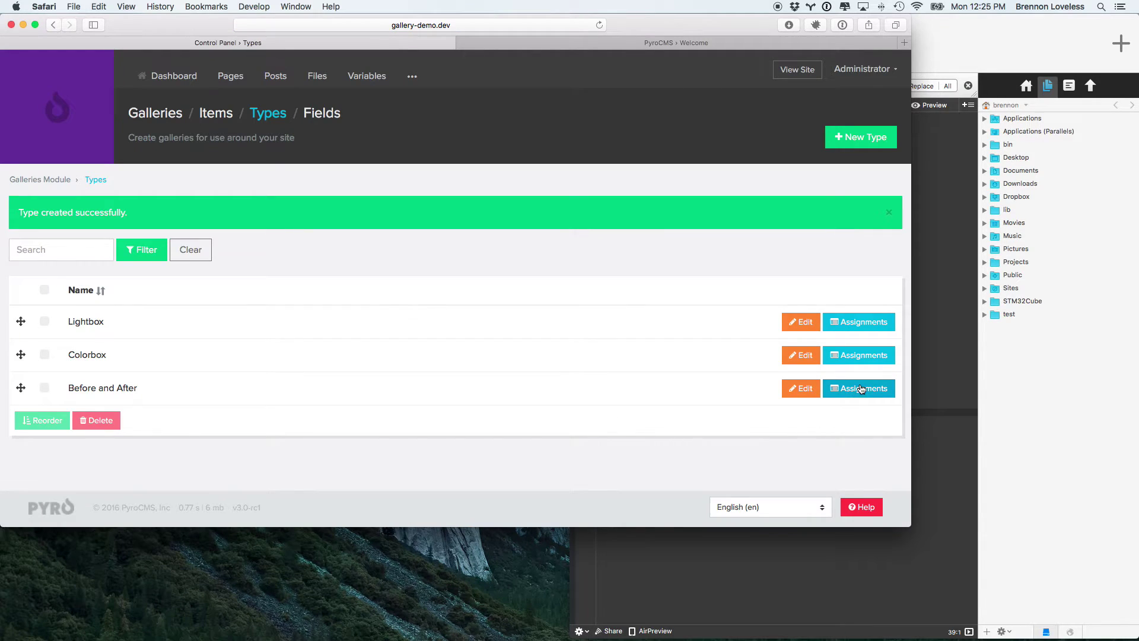
# Step: Assign After Image, then Before Image, to the Before and After type, saving each
pyautogui.click(860, 389)
pyautogui.click(876, 148)
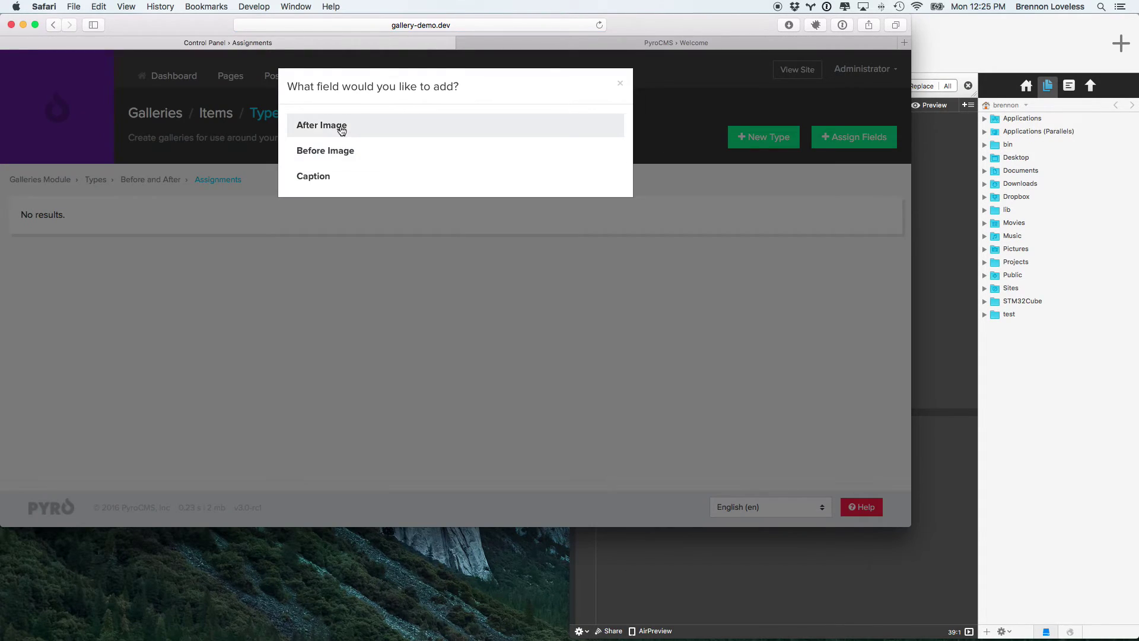
pyautogui.click(342, 127)
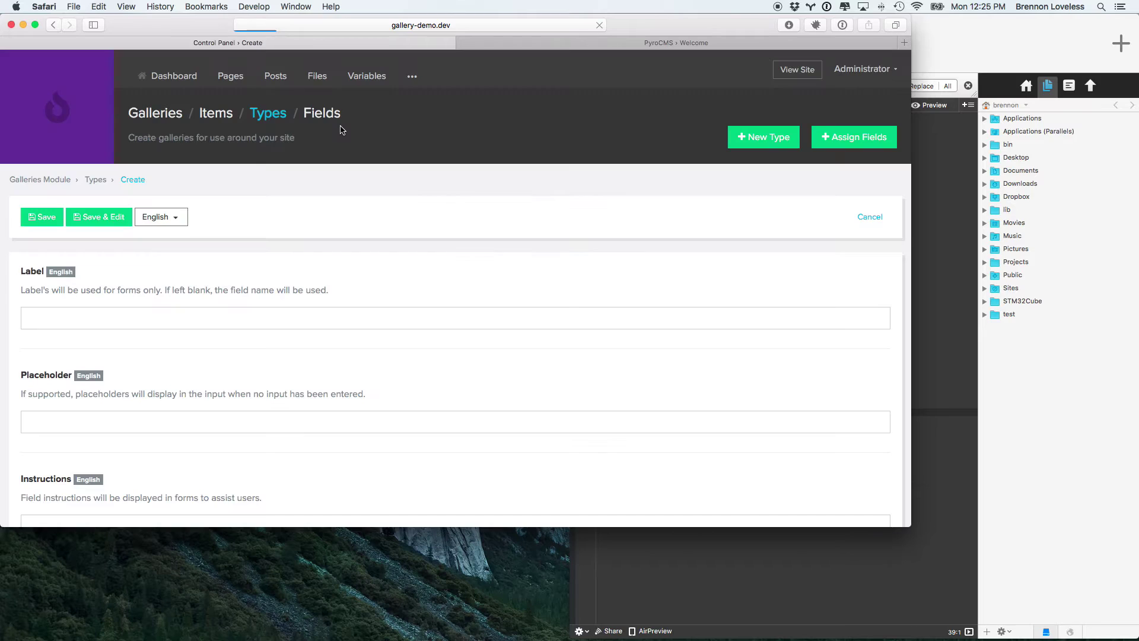
pyautogui.click(33, 221)
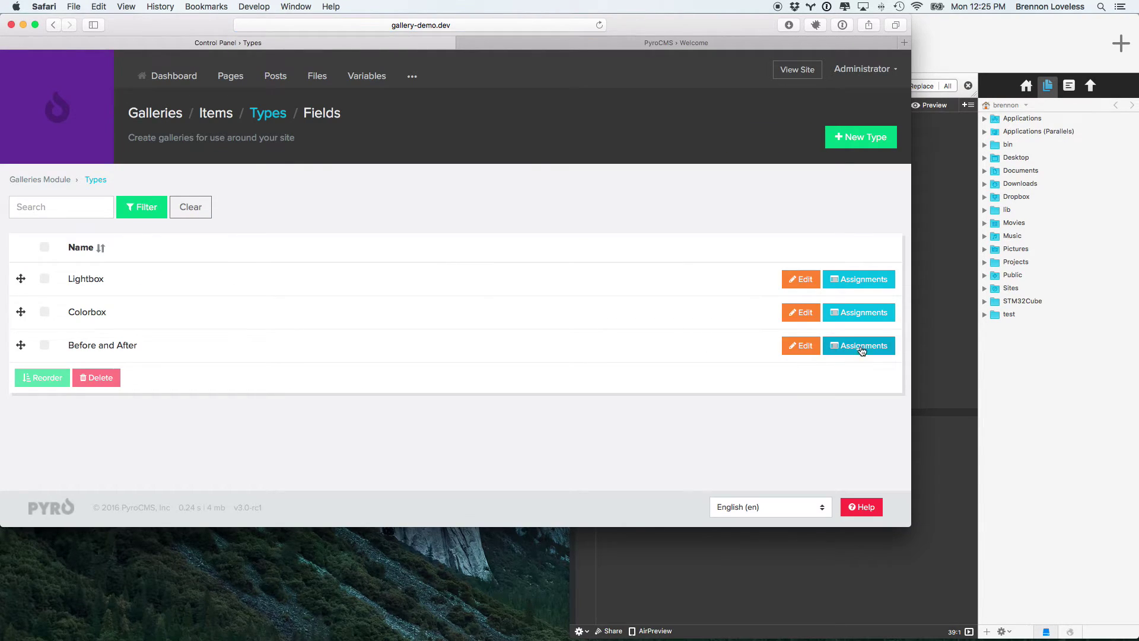
pyautogui.click(860, 346)
pyautogui.click(853, 140)
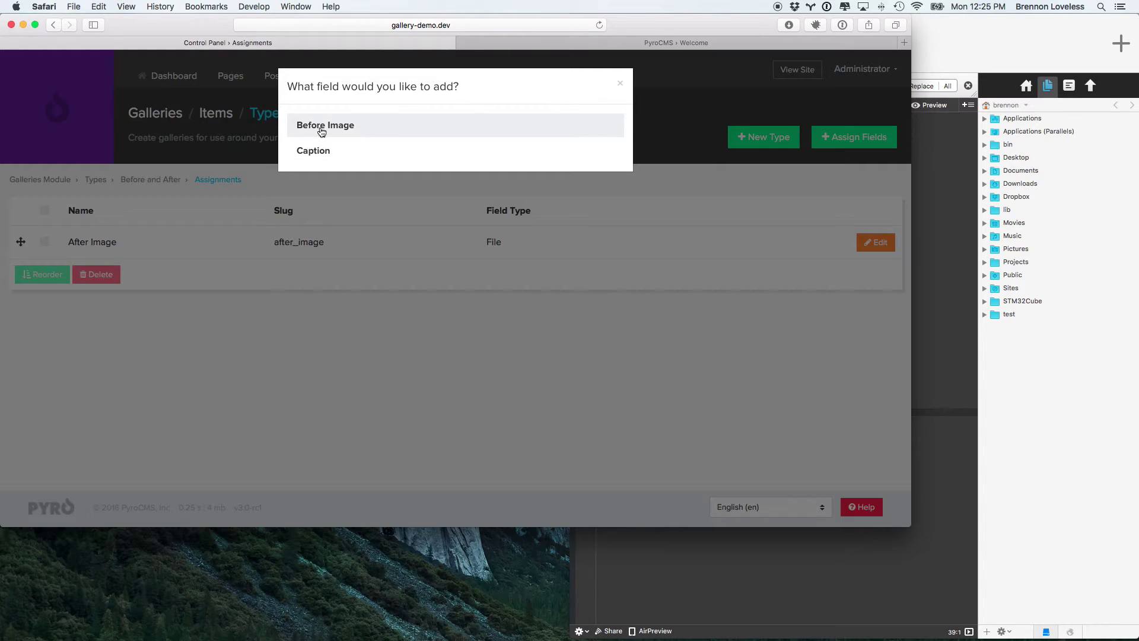
pyautogui.click(321, 123)
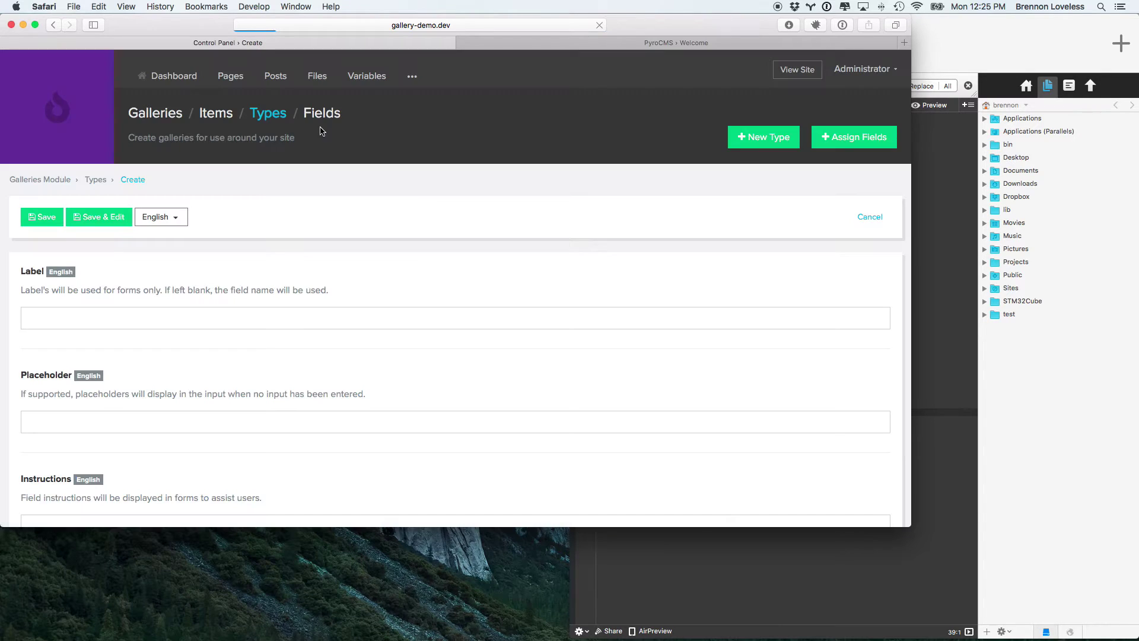
pyautogui.click(41, 218)
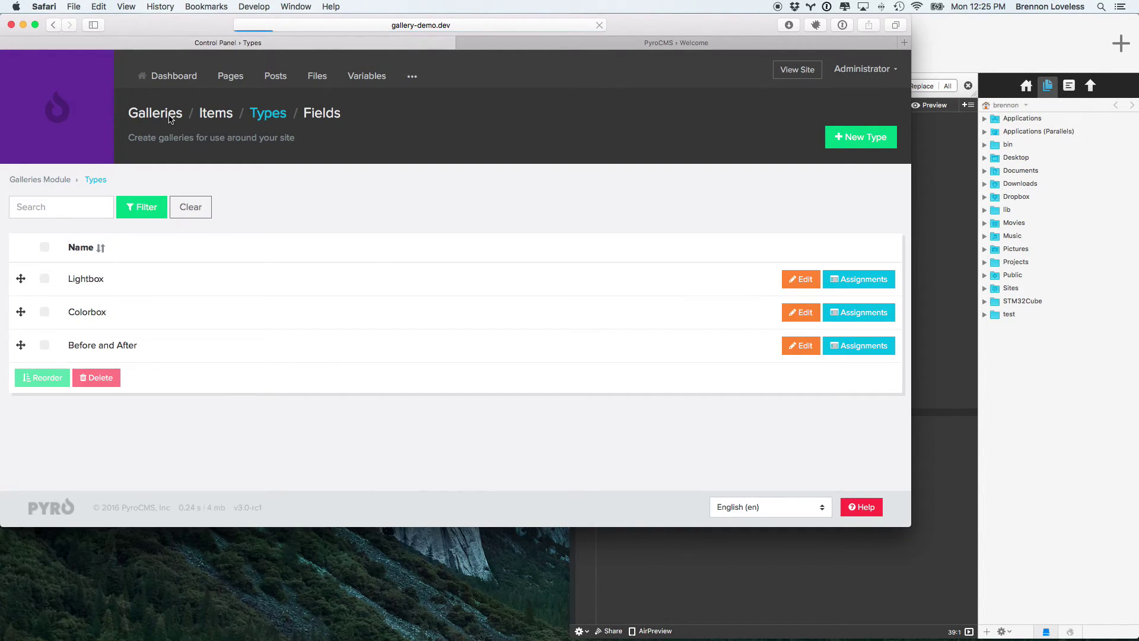
# Step: Save a new gallery named 'Before and After' and start a new item in it
pyautogui.click(860, 141)
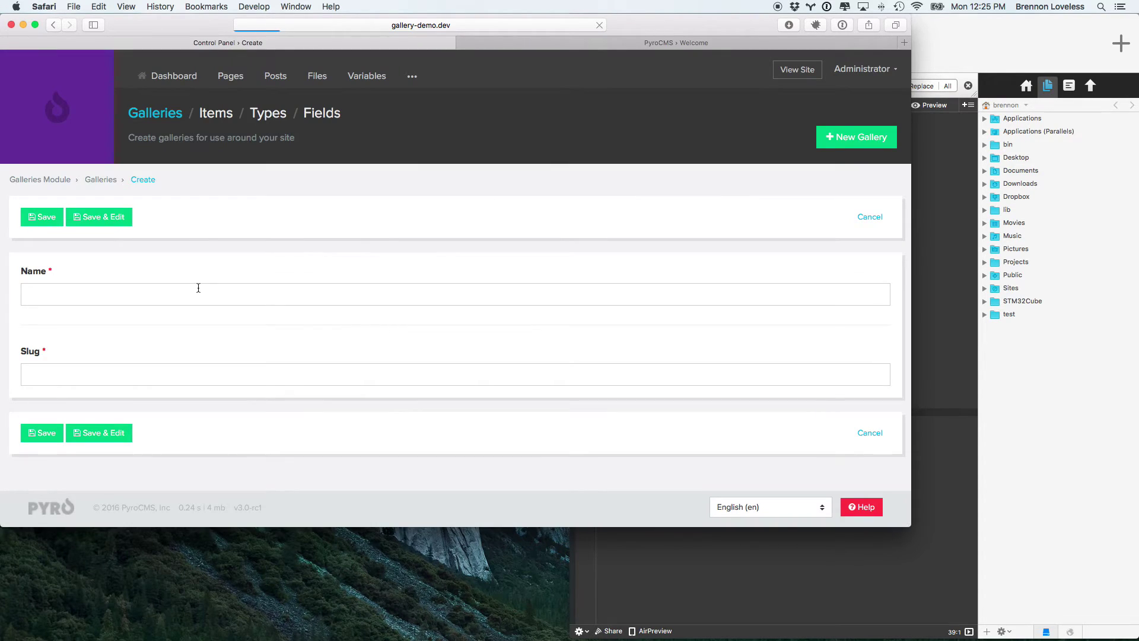
pyautogui.click(198, 287)
pyautogui.write('Br')
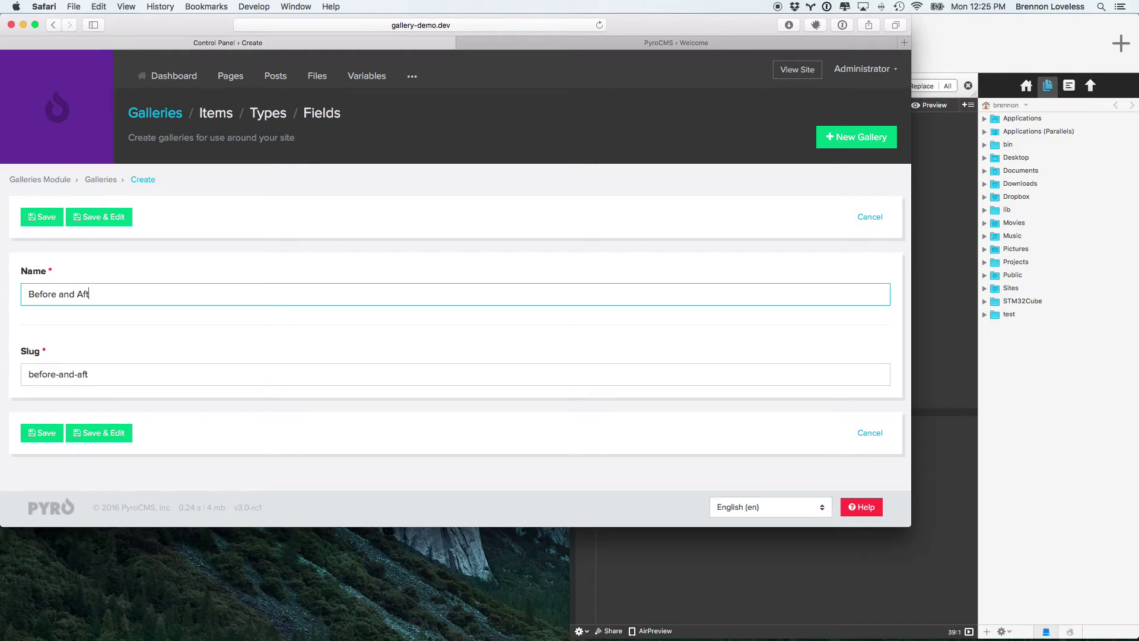
pyautogui.click(41, 432)
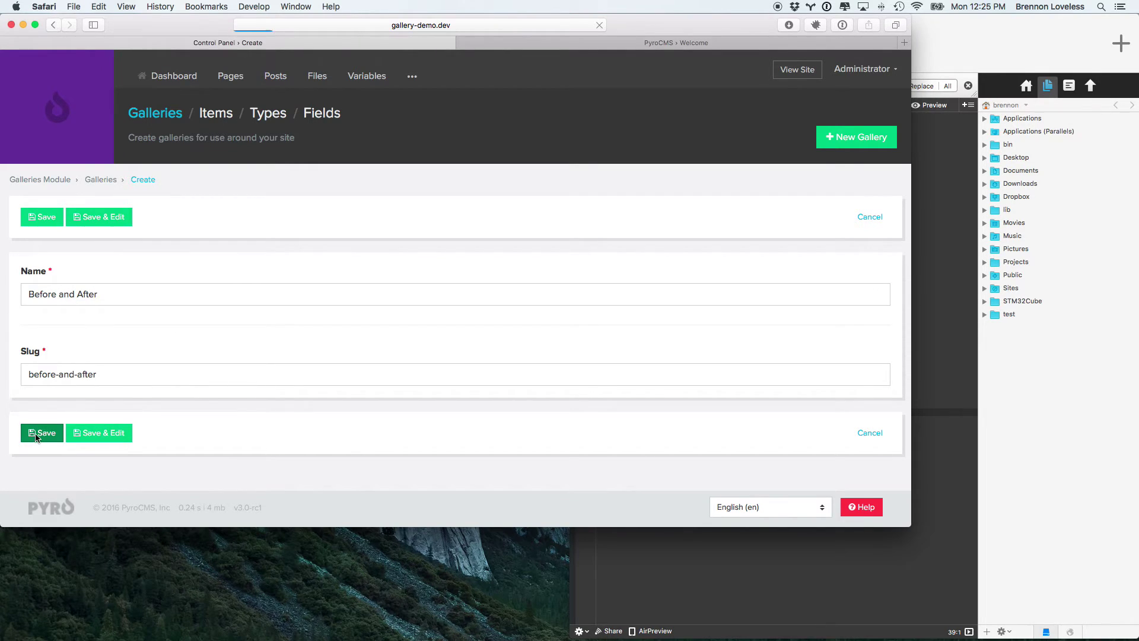
pyautogui.click(830, 389)
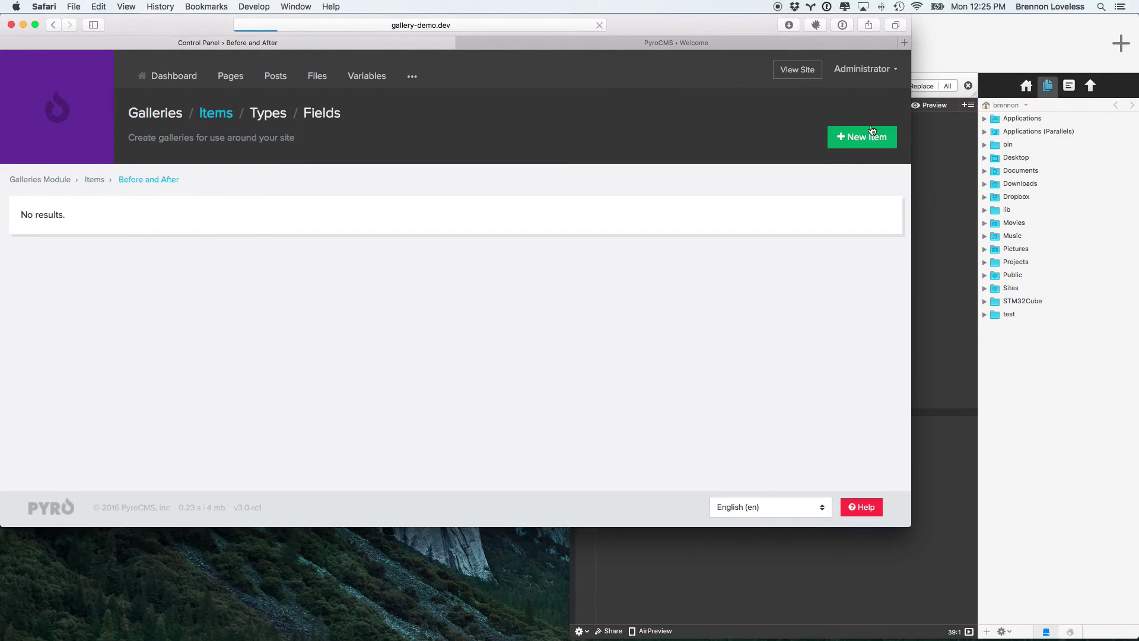
pyautogui.click(865, 140)
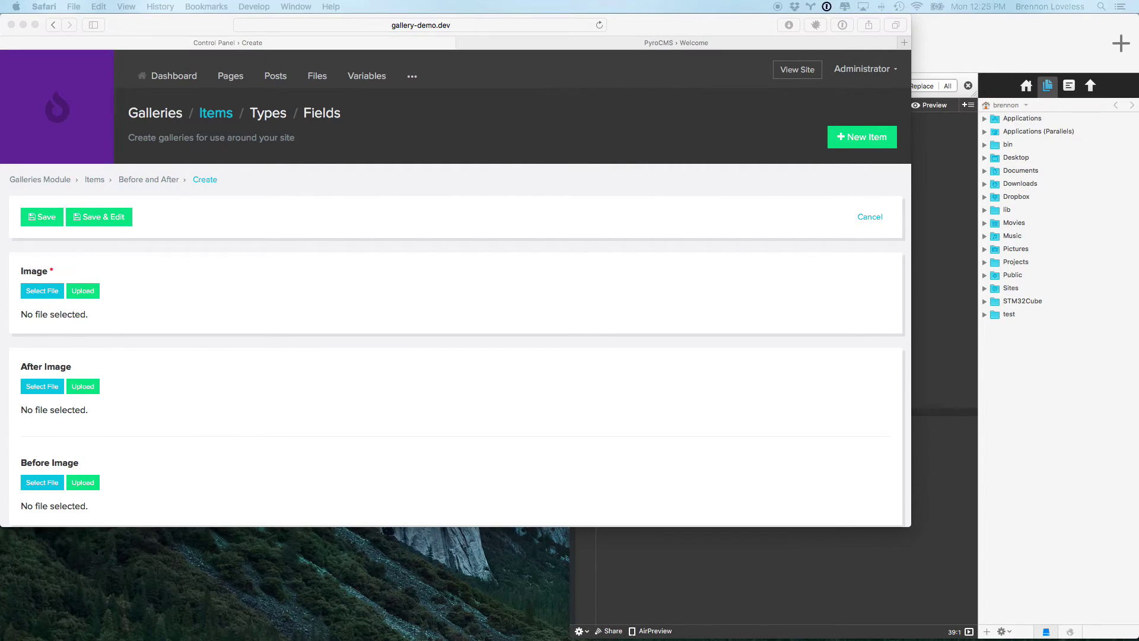
# Step: Hide the code editor and open the before/after demo data folder in Finder
pyautogui.click(1052, 36)
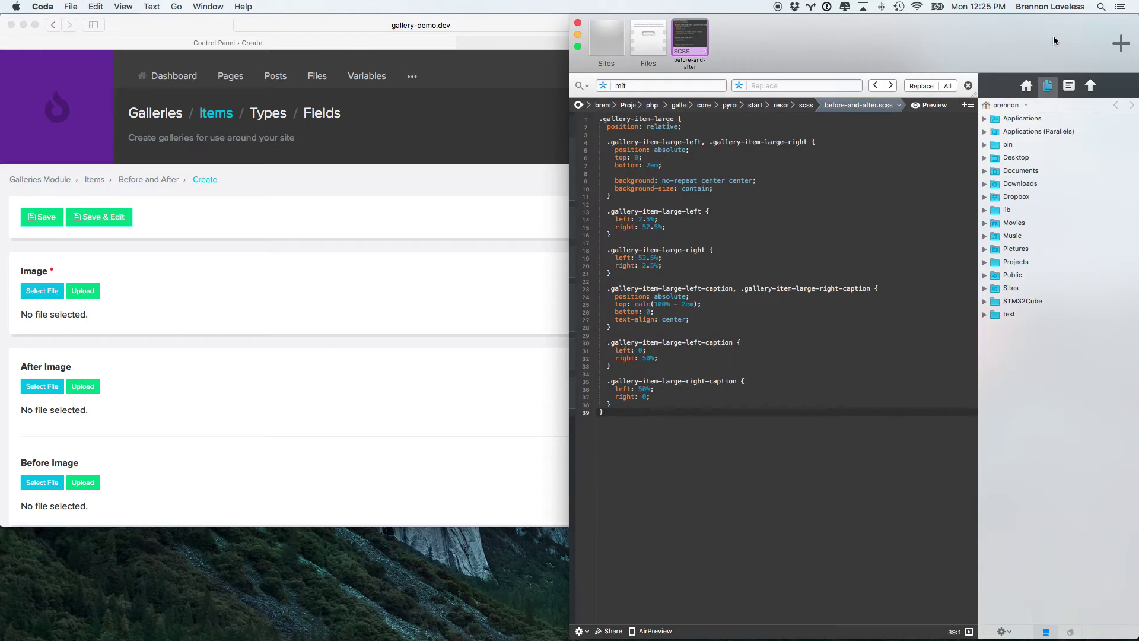
pyautogui.press('super+h')
pyautogui.click(1104, 137)
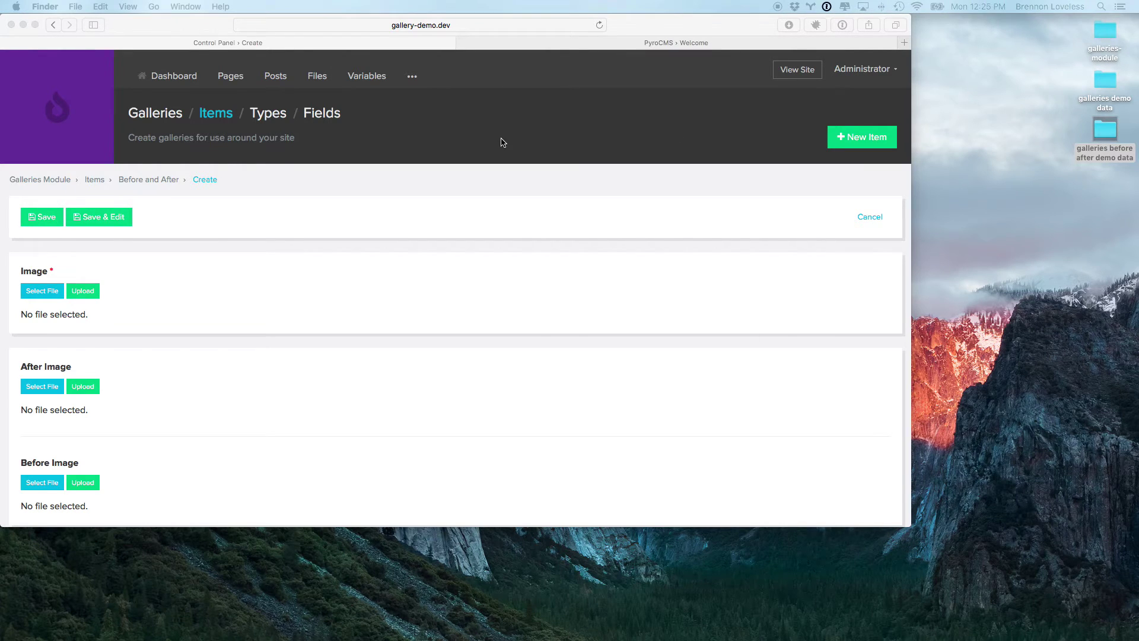
pyautogui.press('super+o')
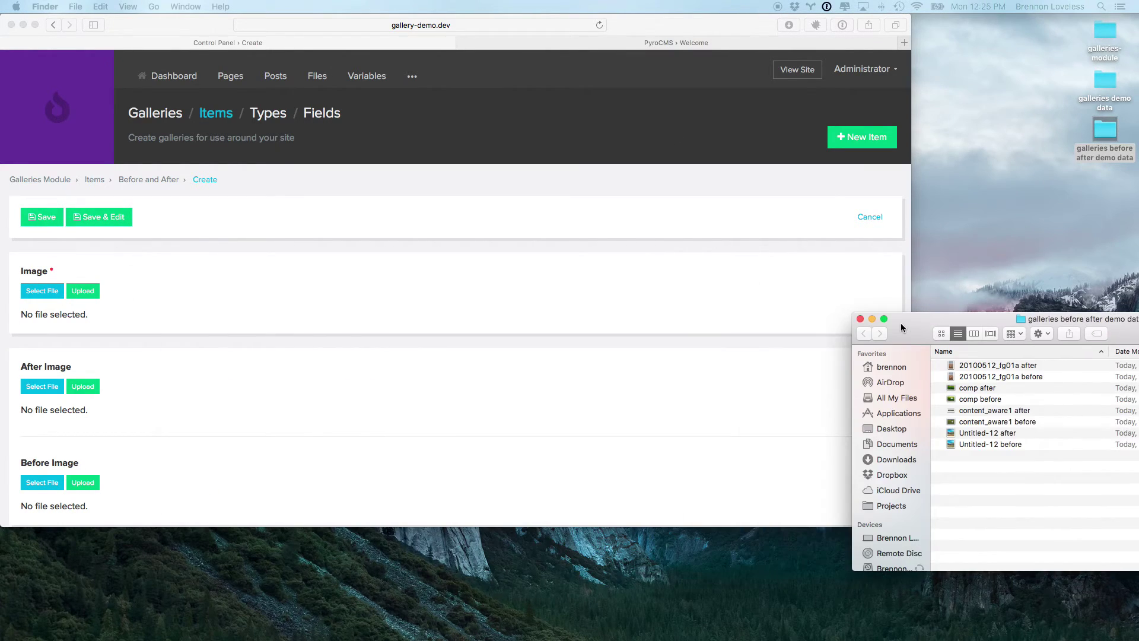
pyautogui.click(407, 409)
pyautogui.scroll(-3, 401, 408)
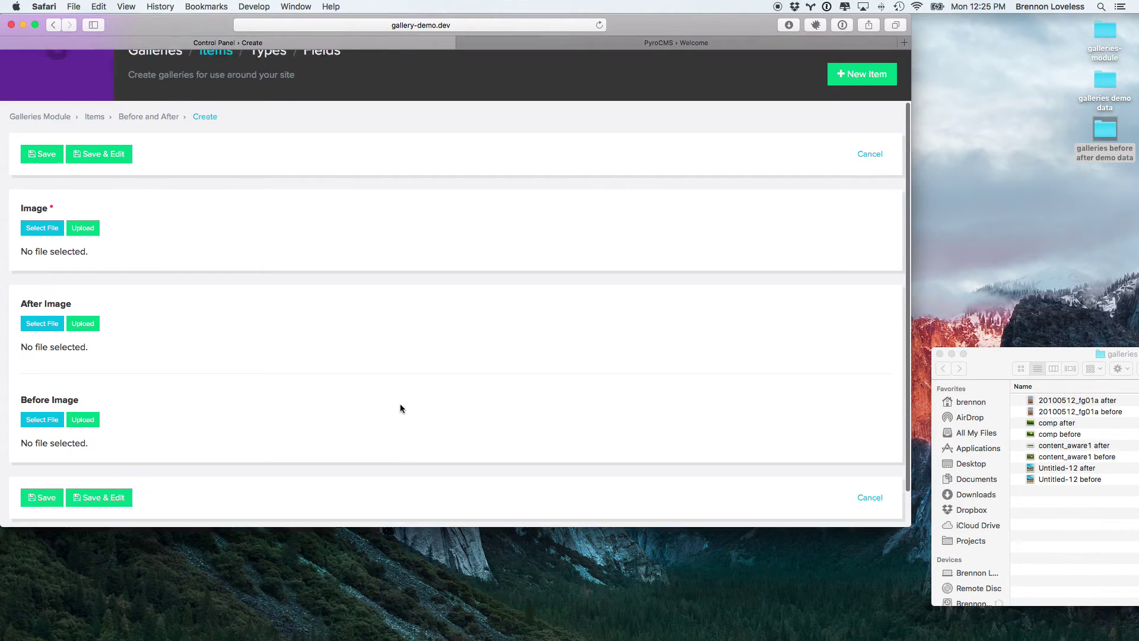
# Step: Upload all eight demo images through the Image field's upload window
pyautogui.click(42, 211)
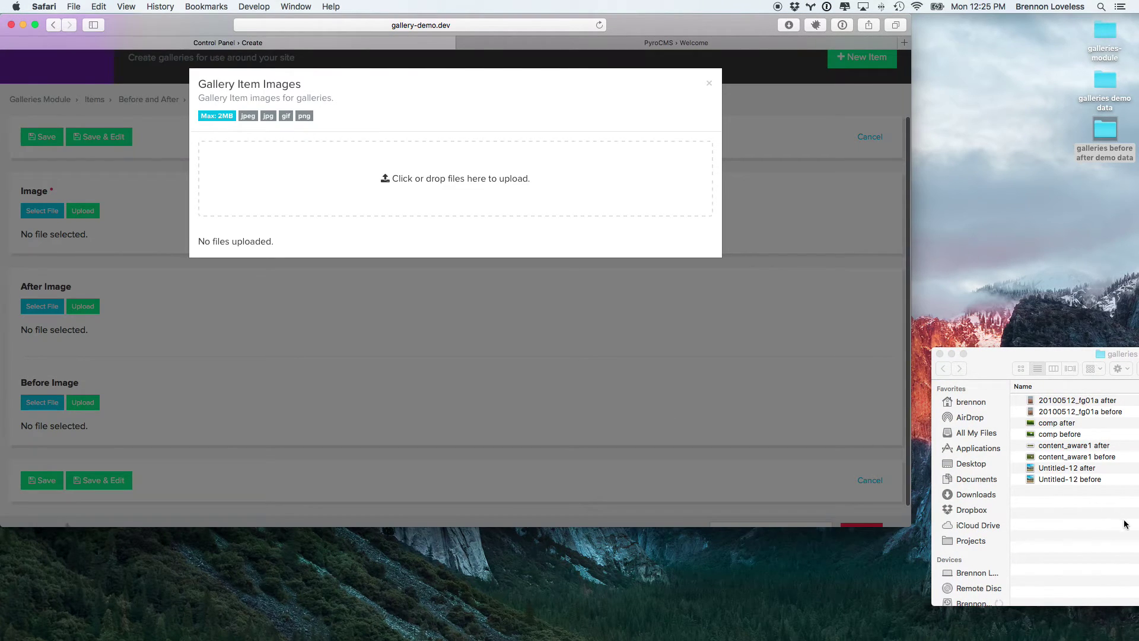
pyautogui.click(1126, 524)
pyautogui.press('super+a')
pyautogui.moveTo(1065, 423); pyautogui.dragTo(443, 201)
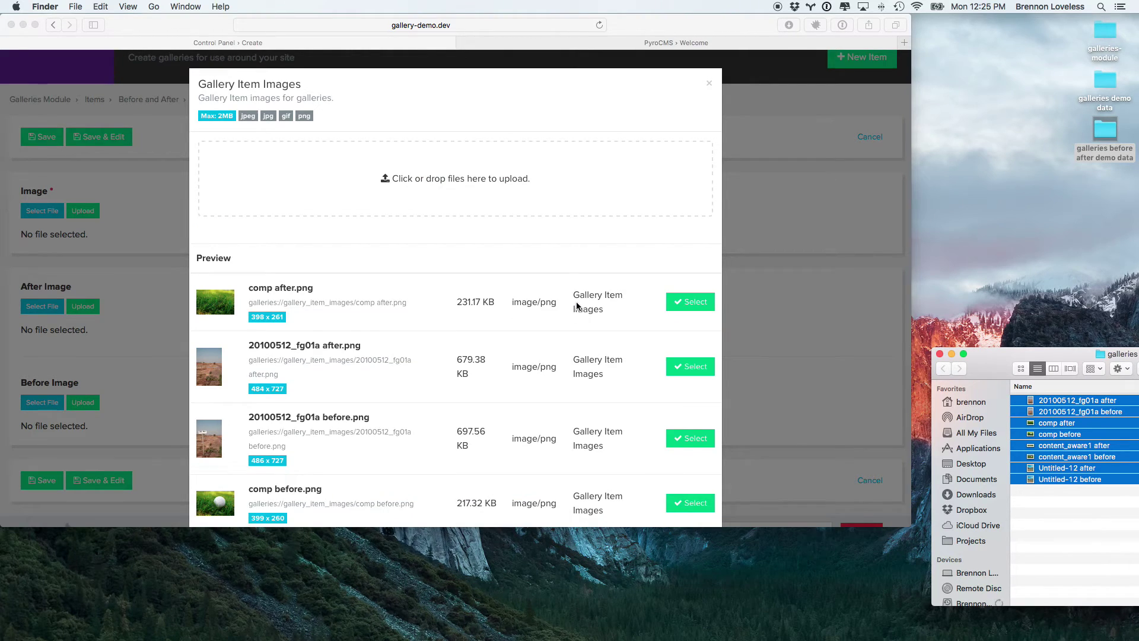
pyautogui.scroll(-8, 577, 306)
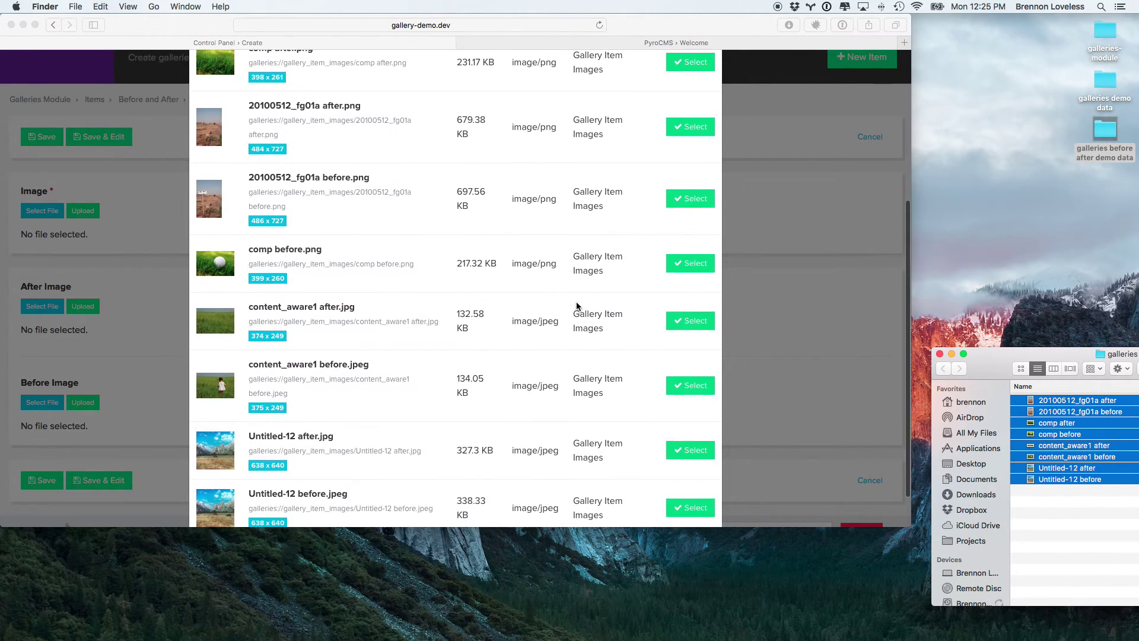
pyautogui.scroll(5, 576, 306)
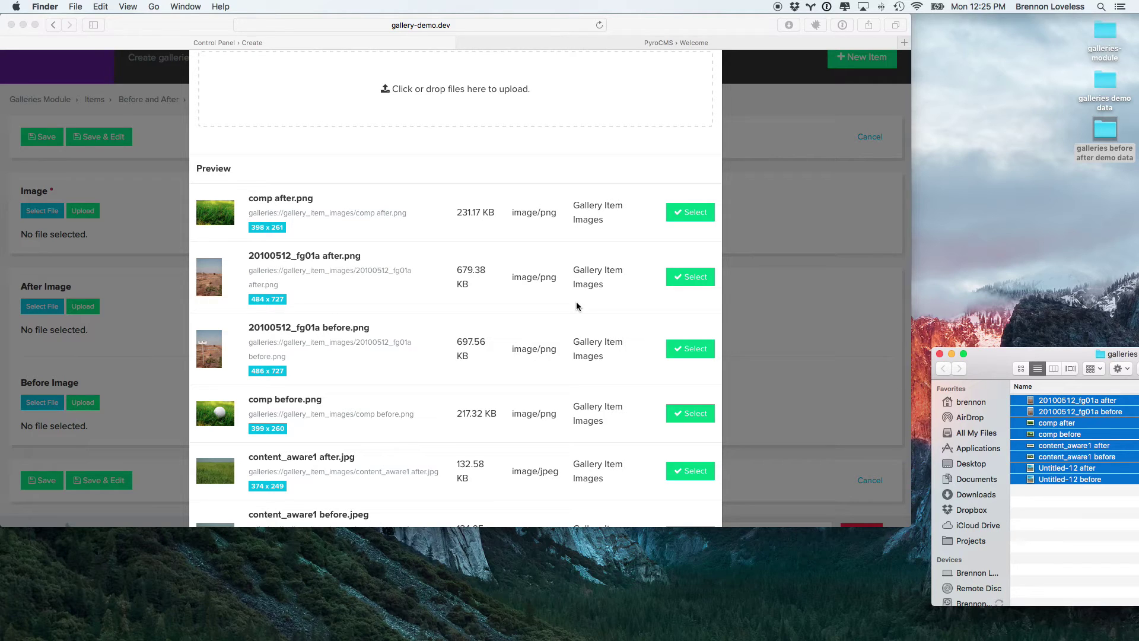
# Step: Set Image and After Image to comp after.png, Before Image to comp before.png, and save
pyautogui.click(684, 213)
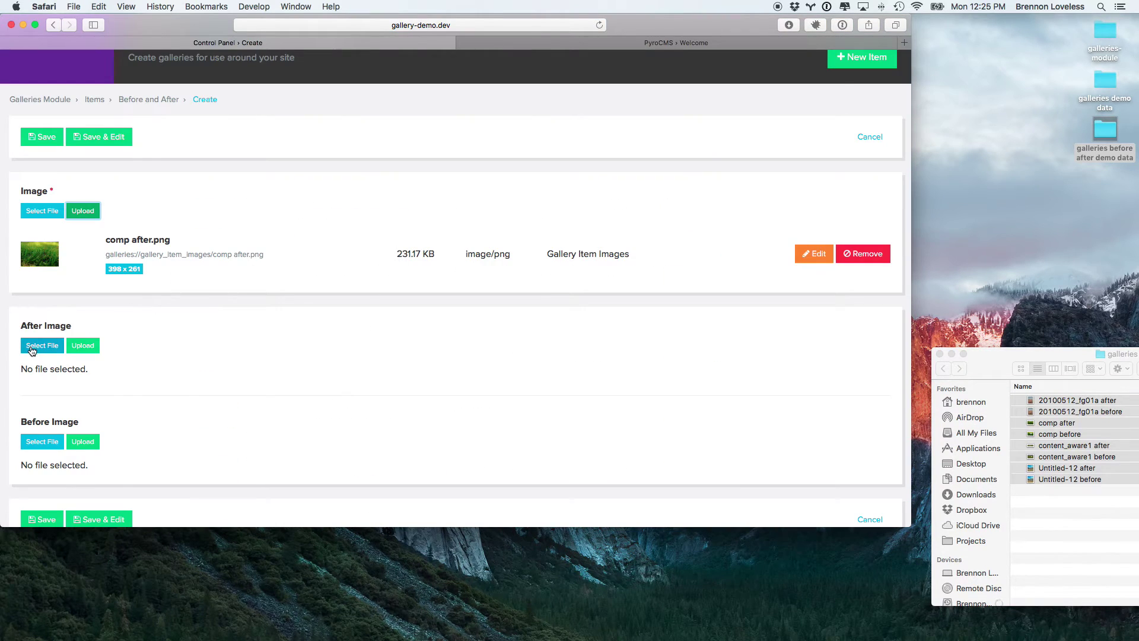
pyautogui.click(32, 350)
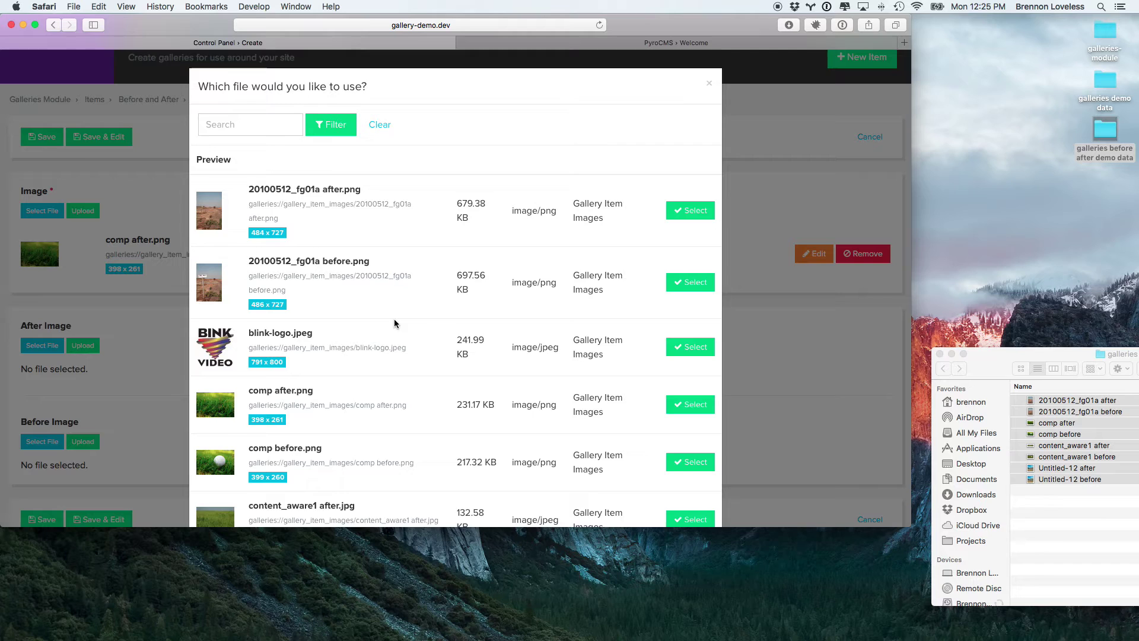
pyautogui.scroll(-3, 394, 319)
pyautogui.click(690, 289)
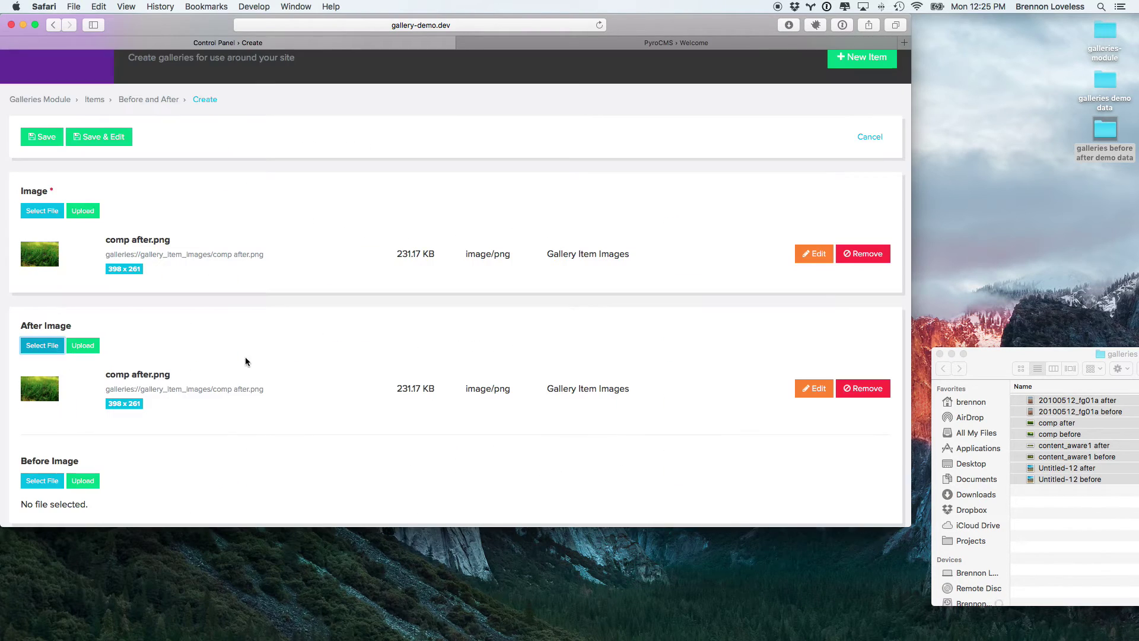
pyautogui.scroll(-3, 247, 358)
pyautogui.click(43, 406)
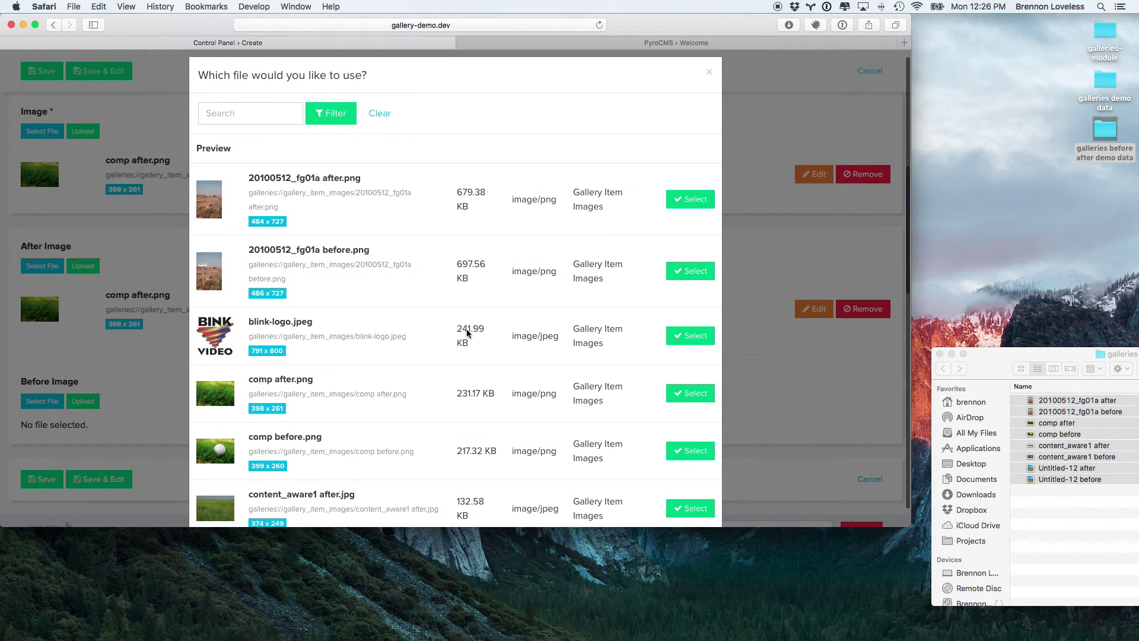
pyautogui.scroll(-4, 467, 328)
pyautogui.click(709, 329)
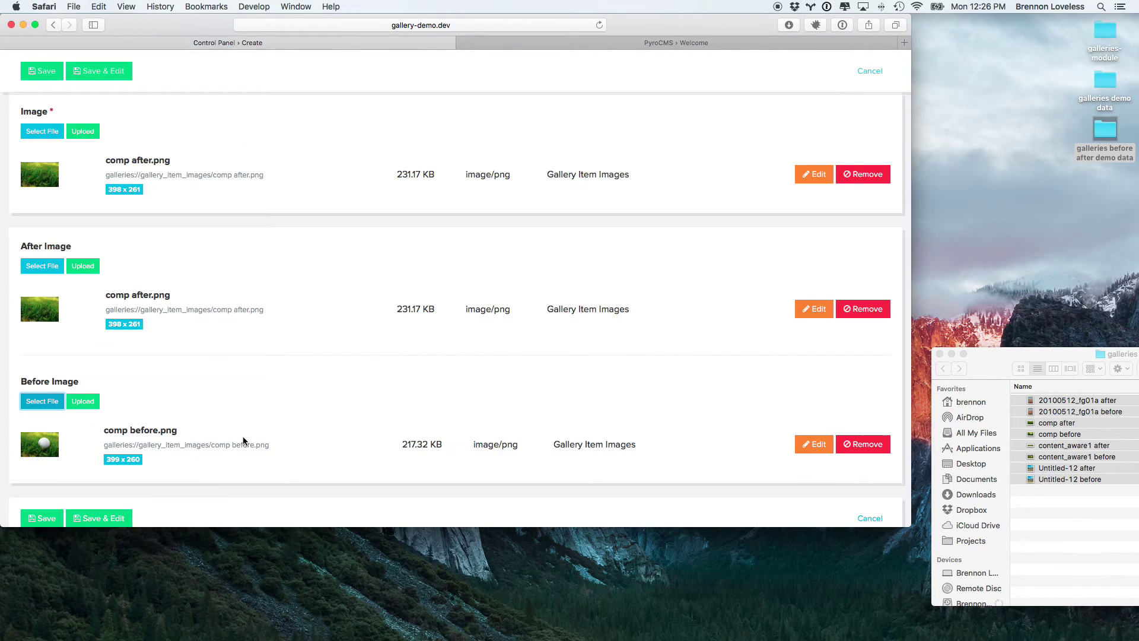
pyautogui.scroll(-2, 163, 414)
pyautogui.click(60, 452)
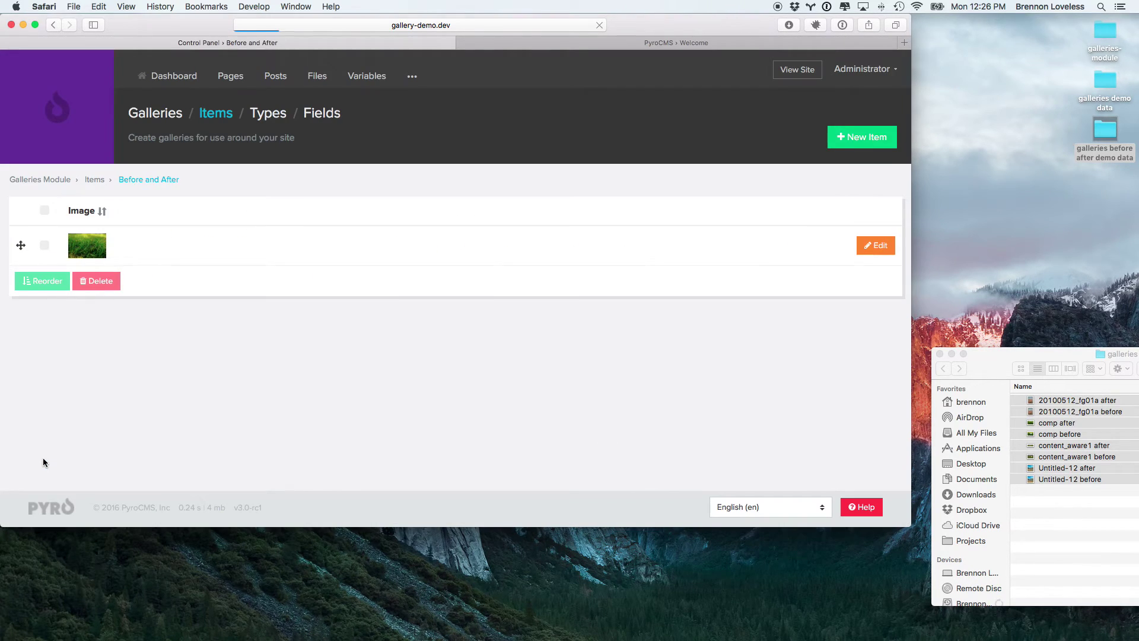
# Step: Add a gallery item with 20100512_fg01a after.png as Image and After Image, and 20100512_fg01a before.png as Before
pyautogui.click(868, 134)
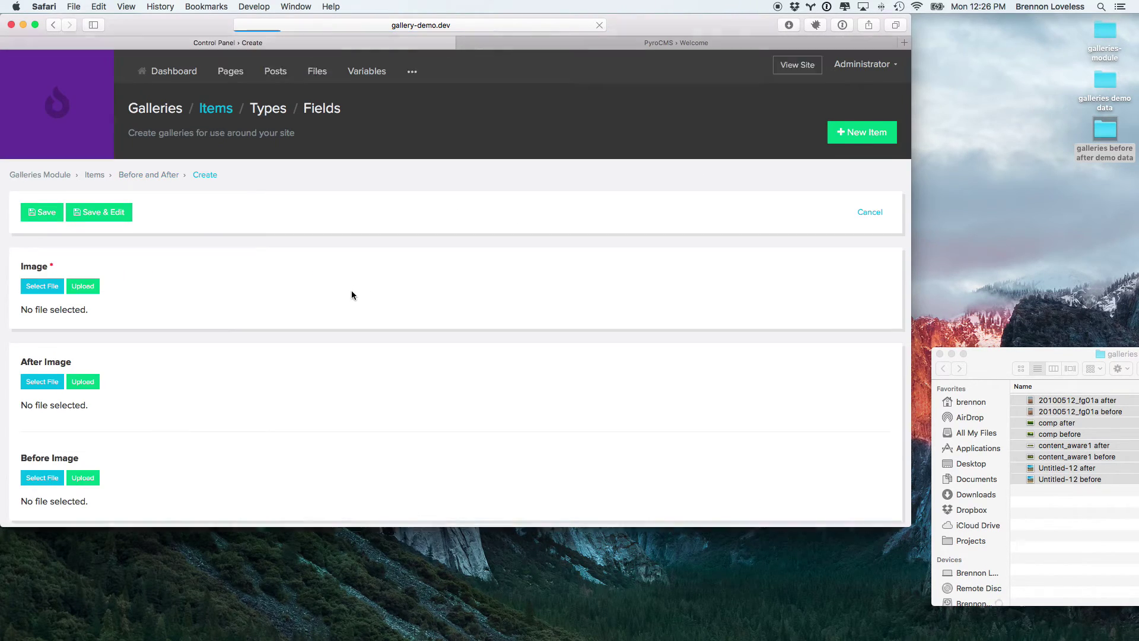
pyautogui.scroll(-2, 351, 290)
pyautogui.click(33, 223)
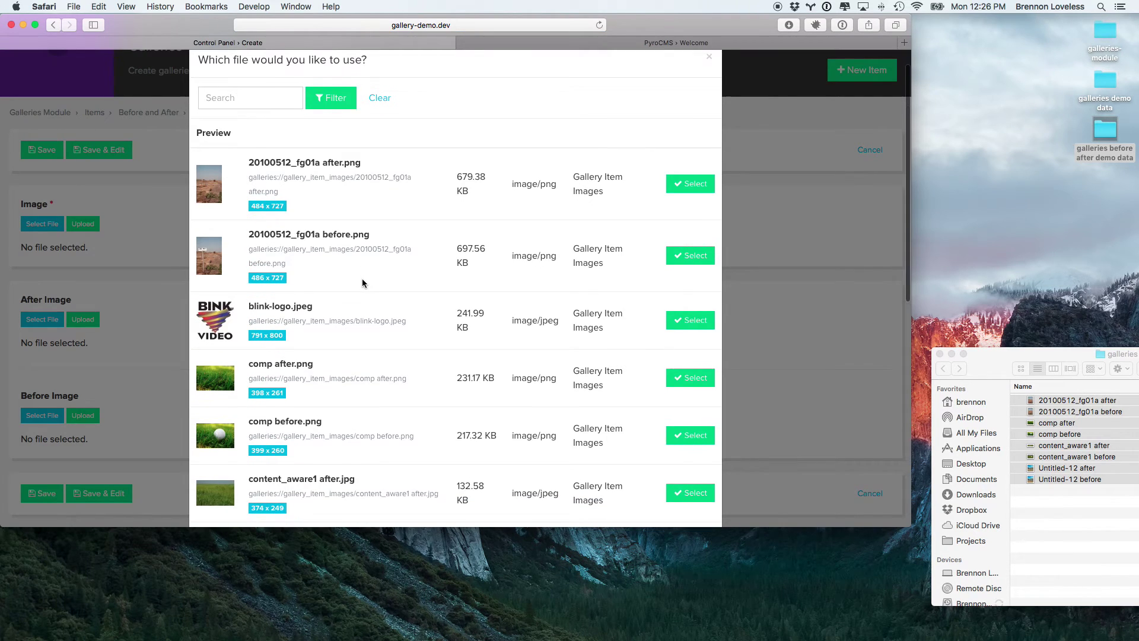
pyautogui.click(695, 212)
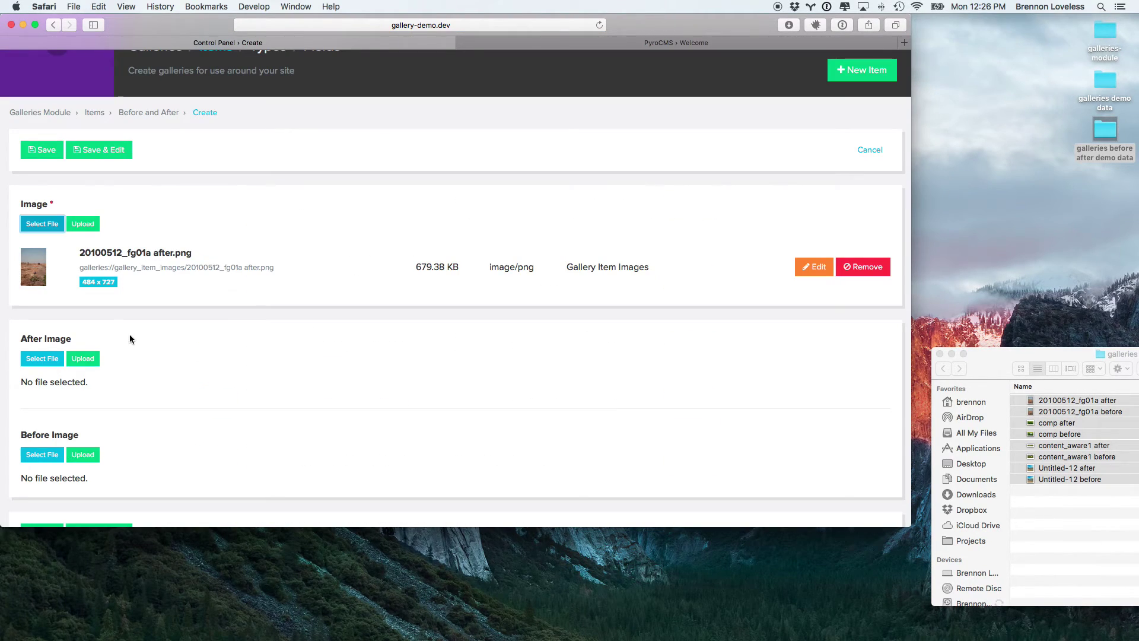
pyautogui.click(41, 359)
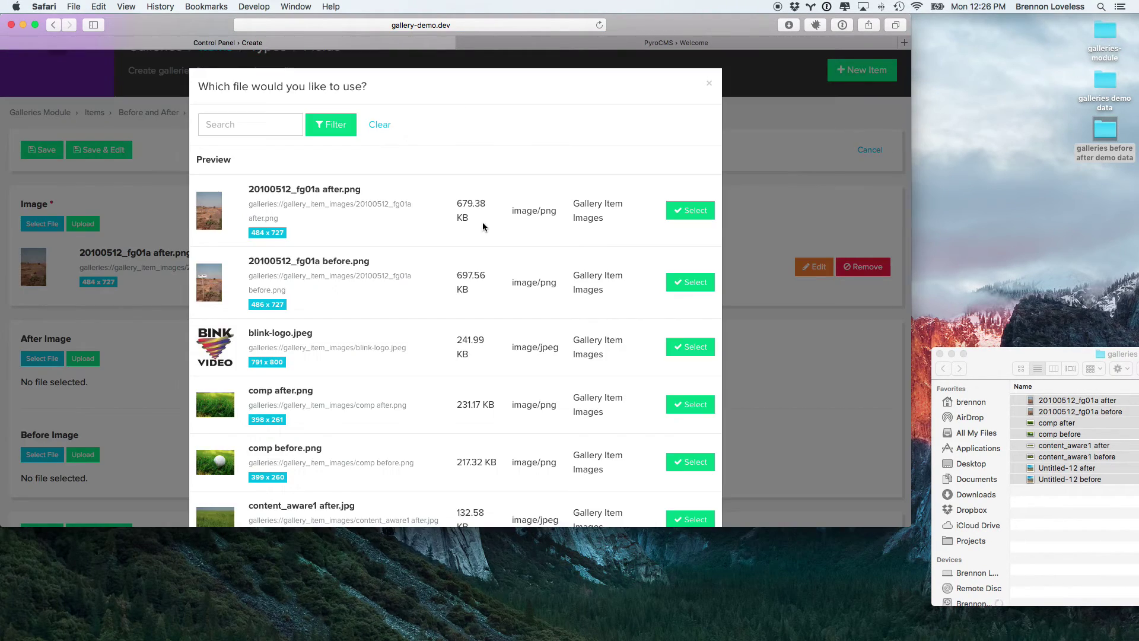
pyautogui.click(688, 211)
pyautogui.scroll(-2, 267, 381)
pyautogui.click(42, 433)
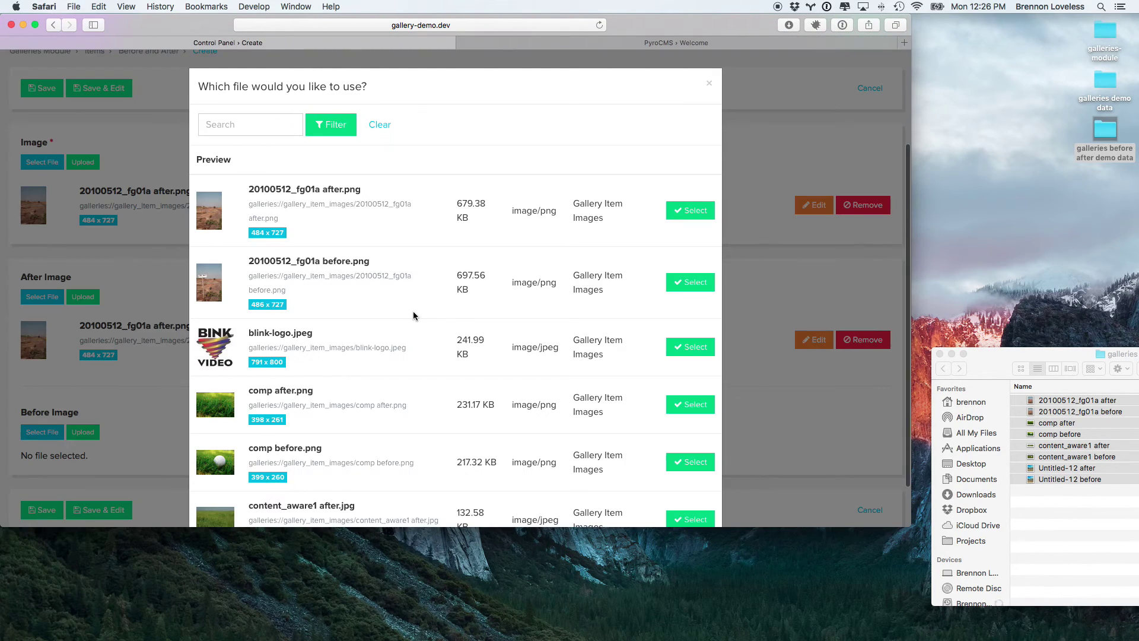
pyautogui.click(668, 281)
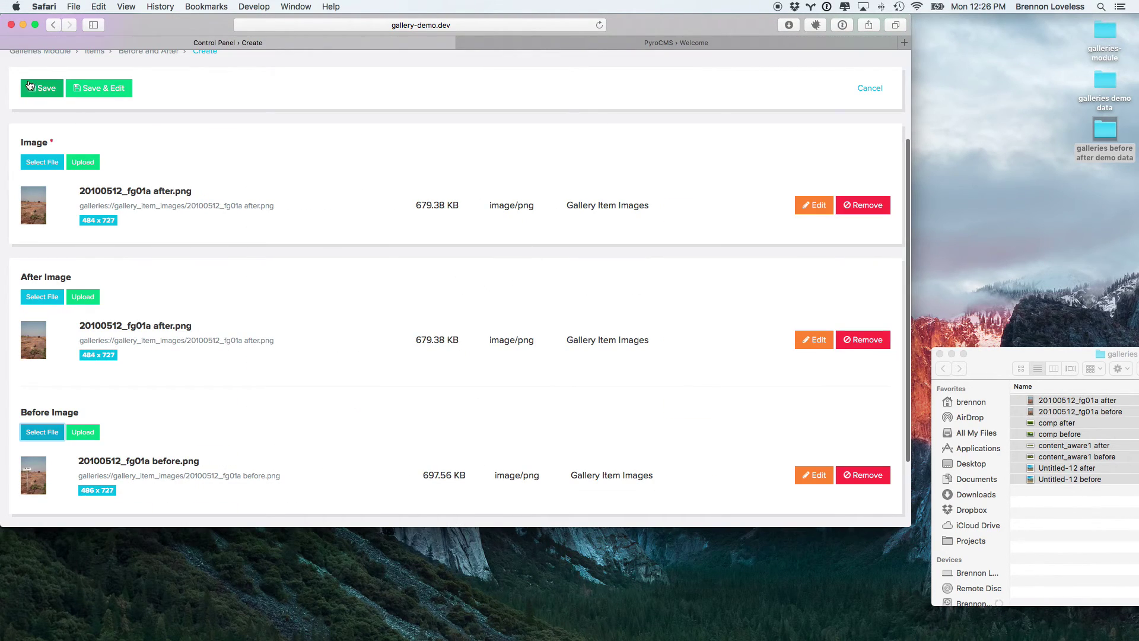
pyautogui.click(45, 92)
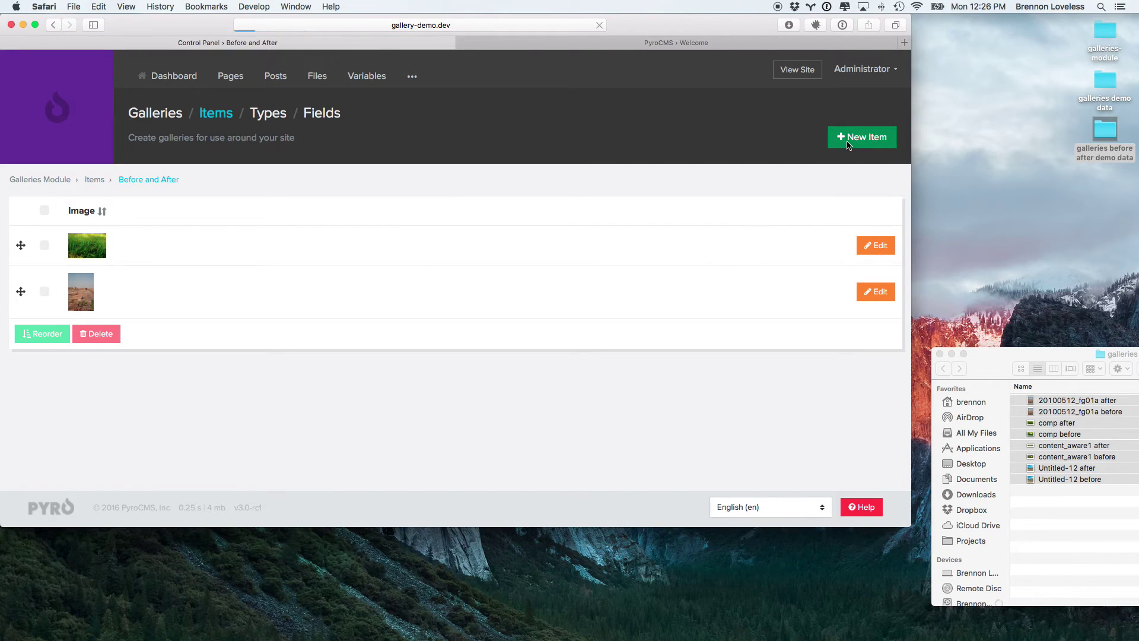
# Step: Add a gallery item with content_aware1 after.jpg as Image and After Image, and content_aware1 before.jpeg as Before
pyautogui.click(862, 137)
pyautogui.scroll(-3, 296, 309)
pyautogui.click(42, 190)
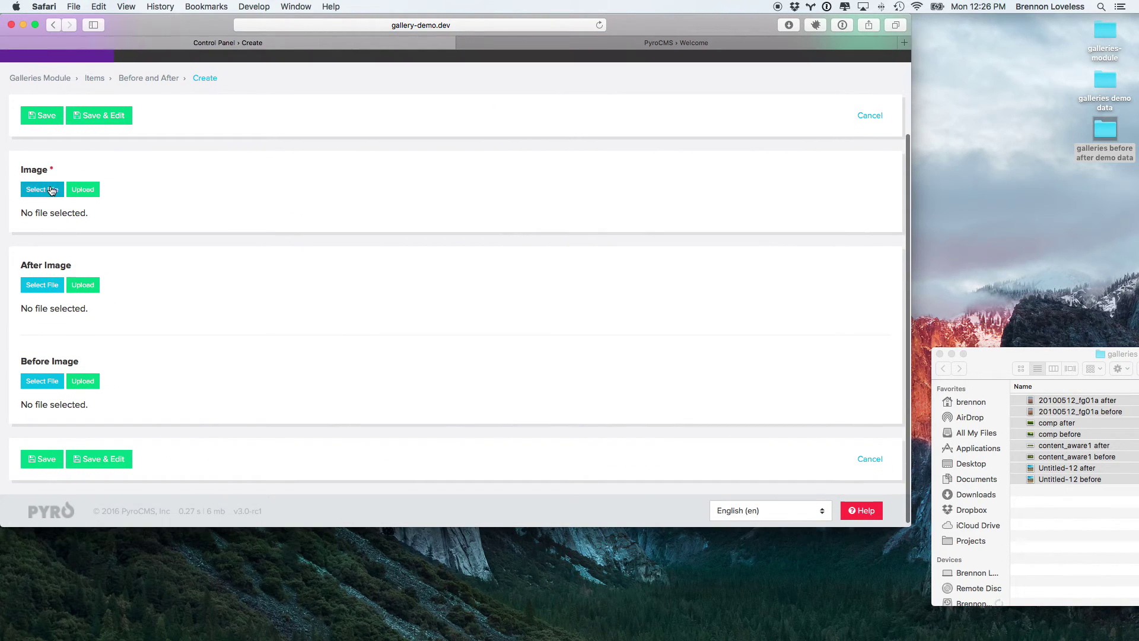
pyautogui.scroll(-5, 454, 310)
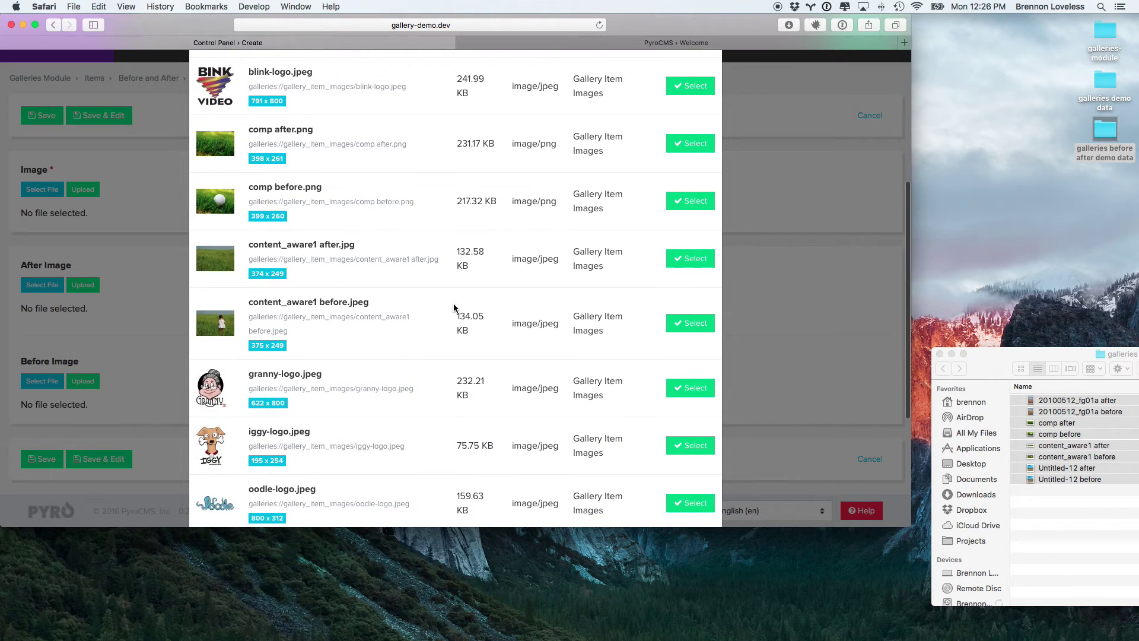
pyautogui.click(690, 258)
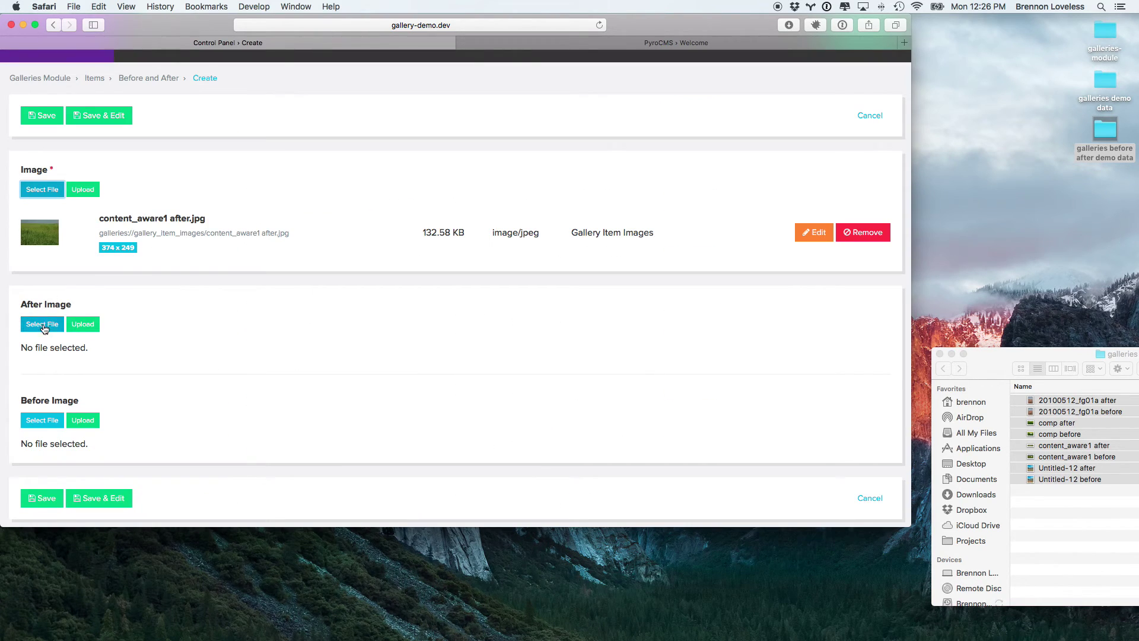
pyautogui.click(42, 324)
pyautogui.scroll(-5, 433, 337)
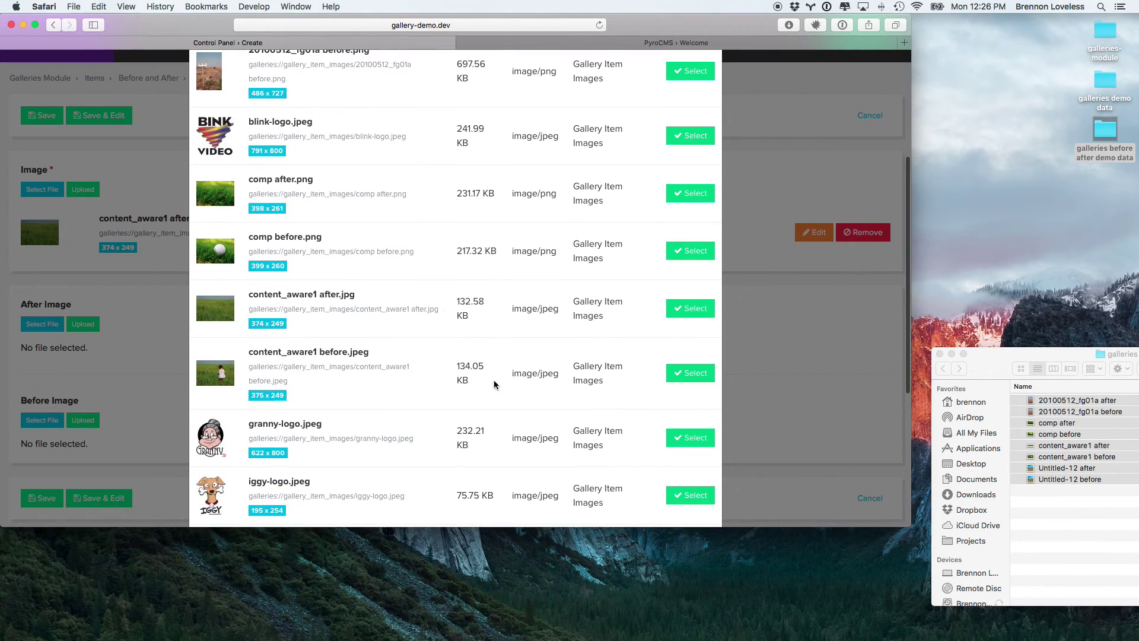
pyautogui.click(690, 308)
pyautogui.scroll(-3, 610, 306)
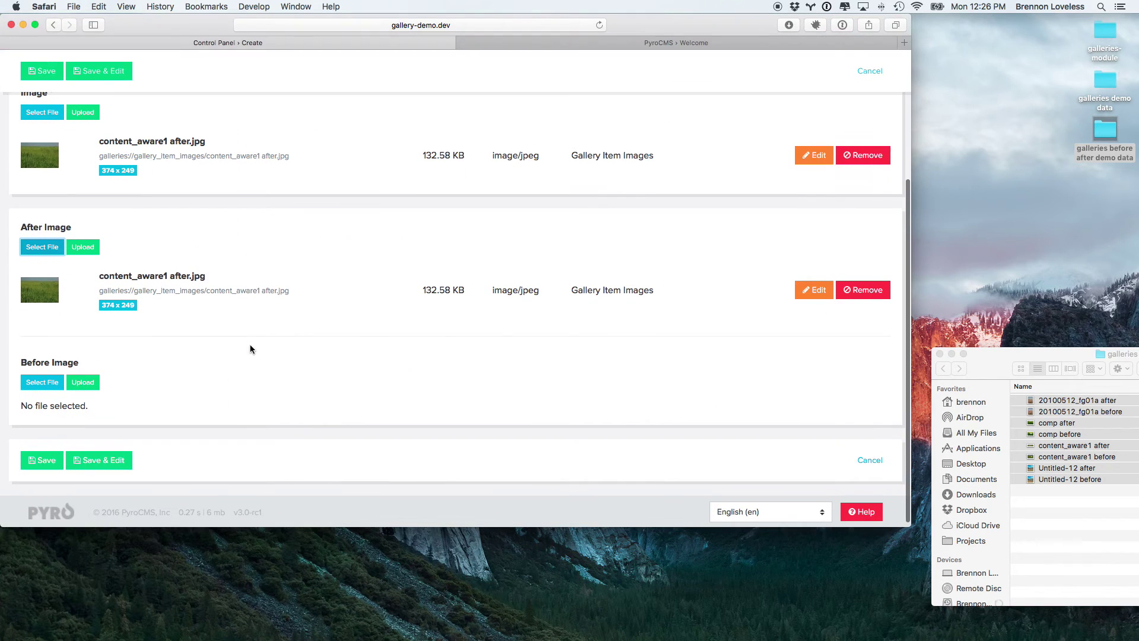
pyautogui.click(42, 382)
pyautogui.scroll(-5, 407, 391)
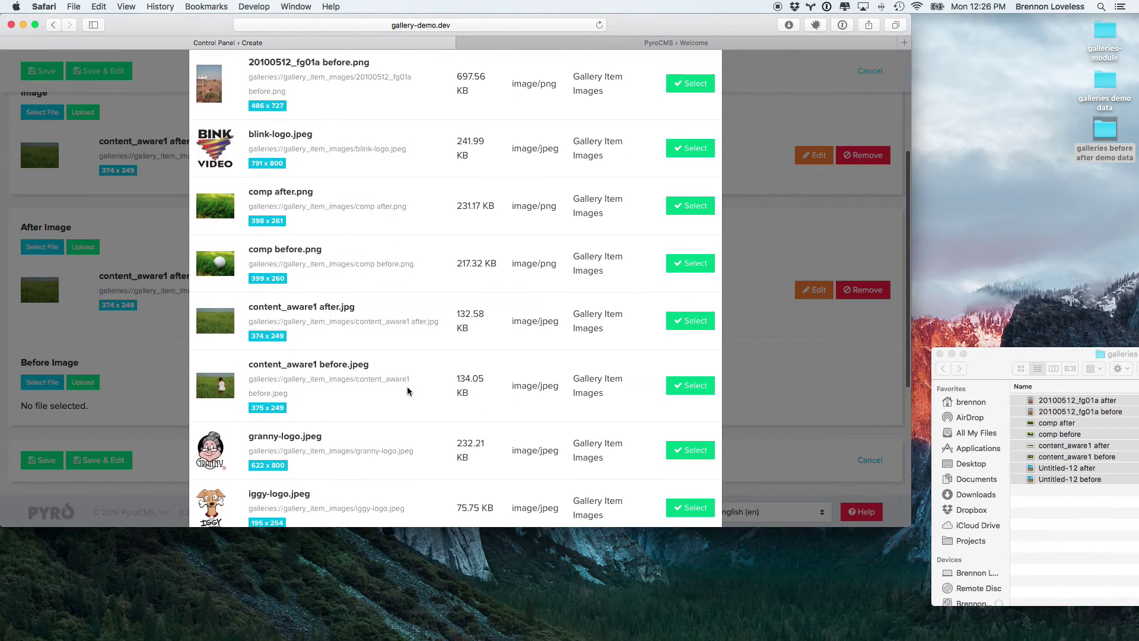
pyautogui.click(685, 386)
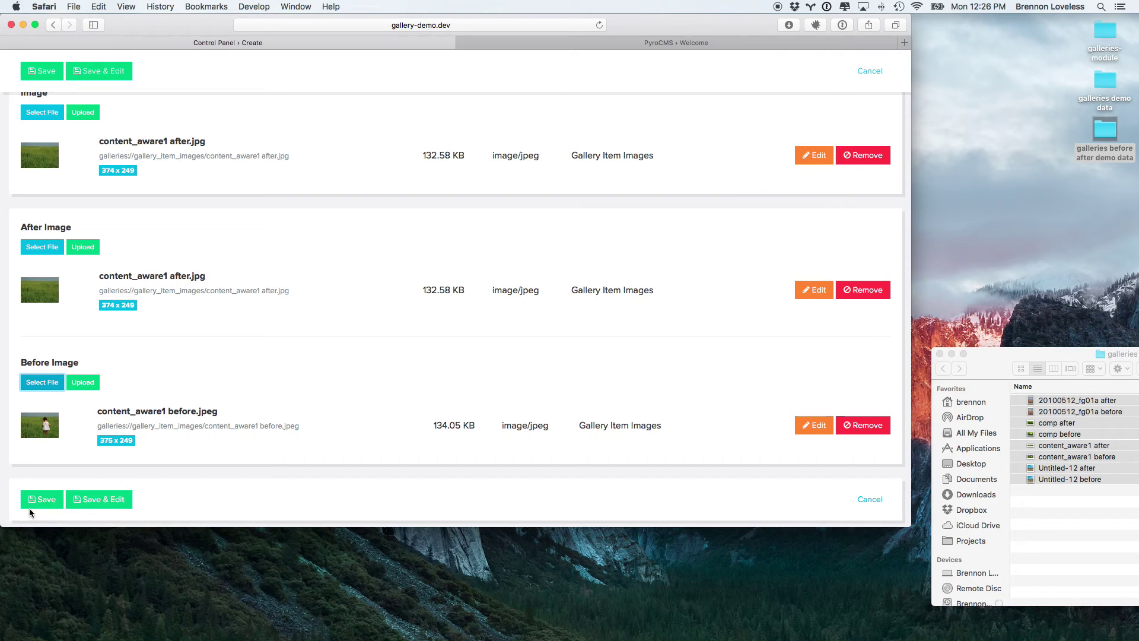
pyautogui.click(32, 504)
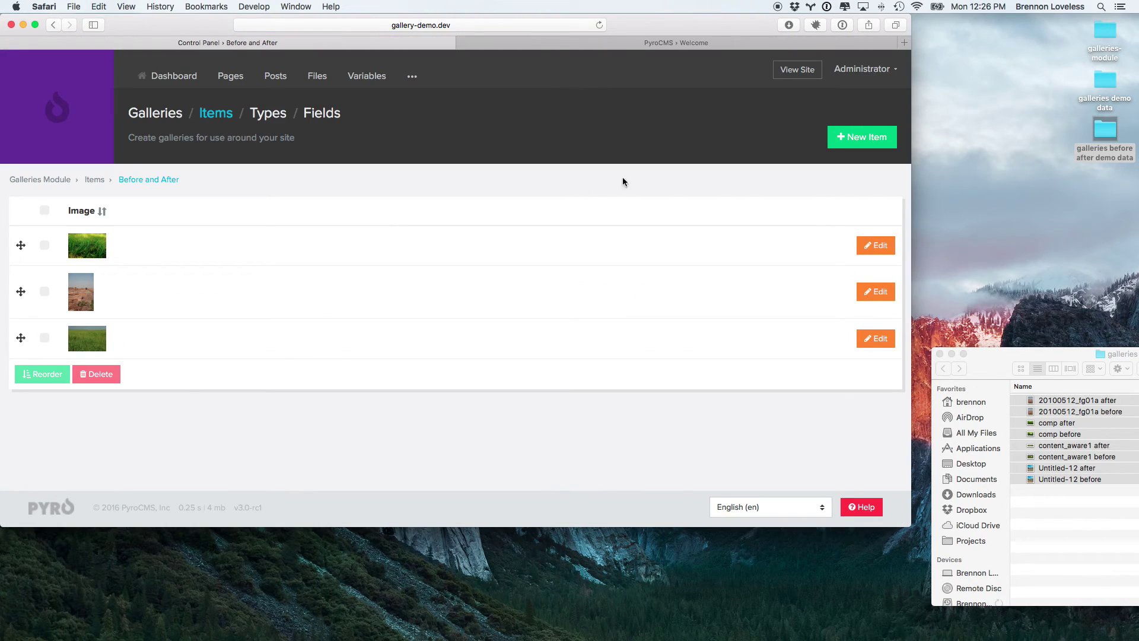
# Step: Save a new item with Untitled-12 after.jpg as Image and After Image, and Untitled-12 before.jpeg as Before
pyautogui.click(864, 138)
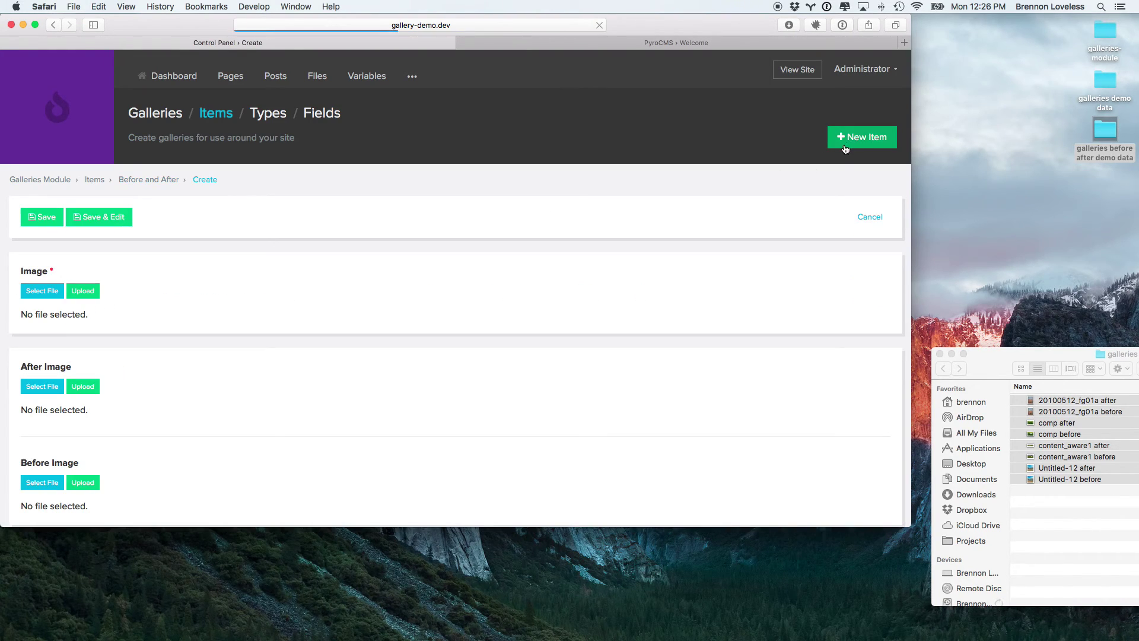
pyautogui.click(38, 290)
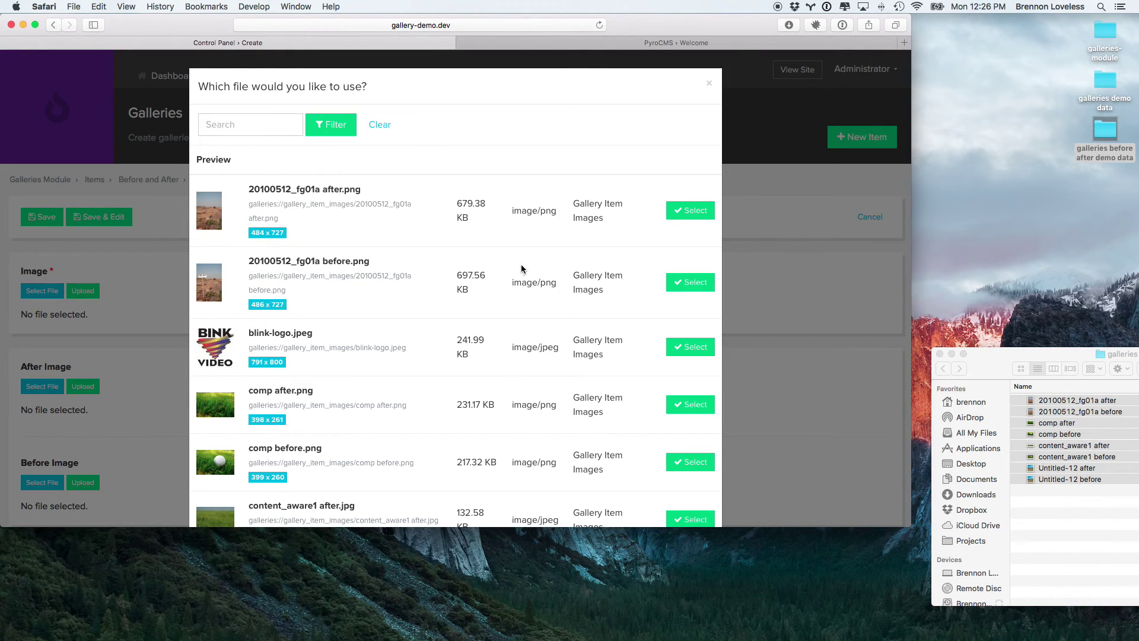
pyautogui.scroll(-10, 510, 320)
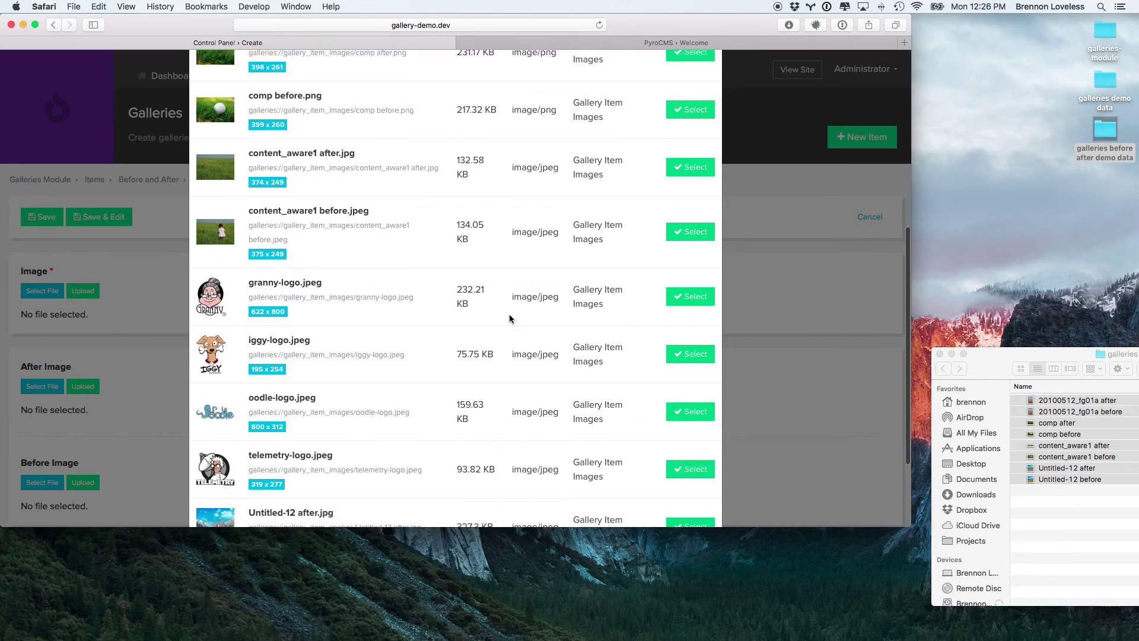
pyautogui.click(690, 402)
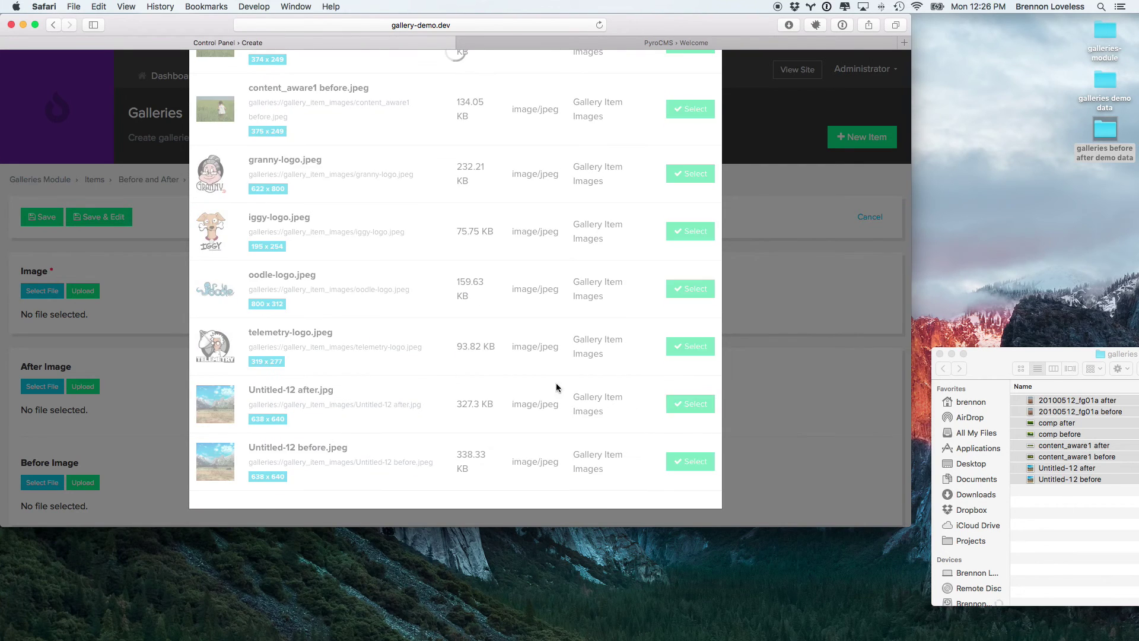
pyautogui.click(42, 424)
pyautogui.scroll(-10, 430, 394)
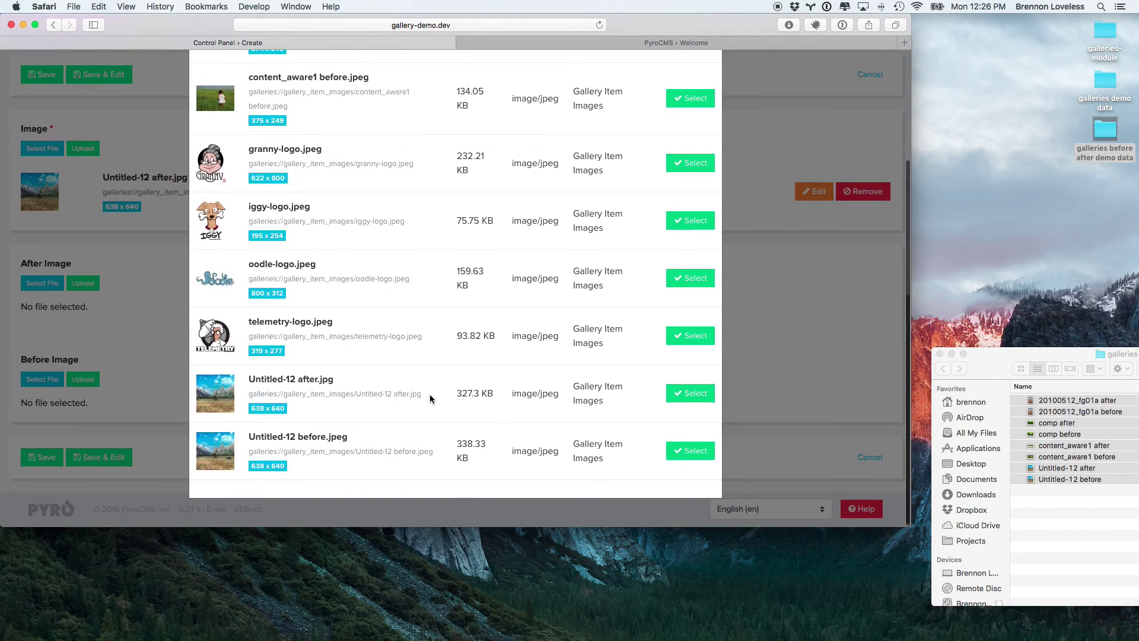
pyautogui.click(687, 405)
pyautogui.scroll(-2, 102, 383)
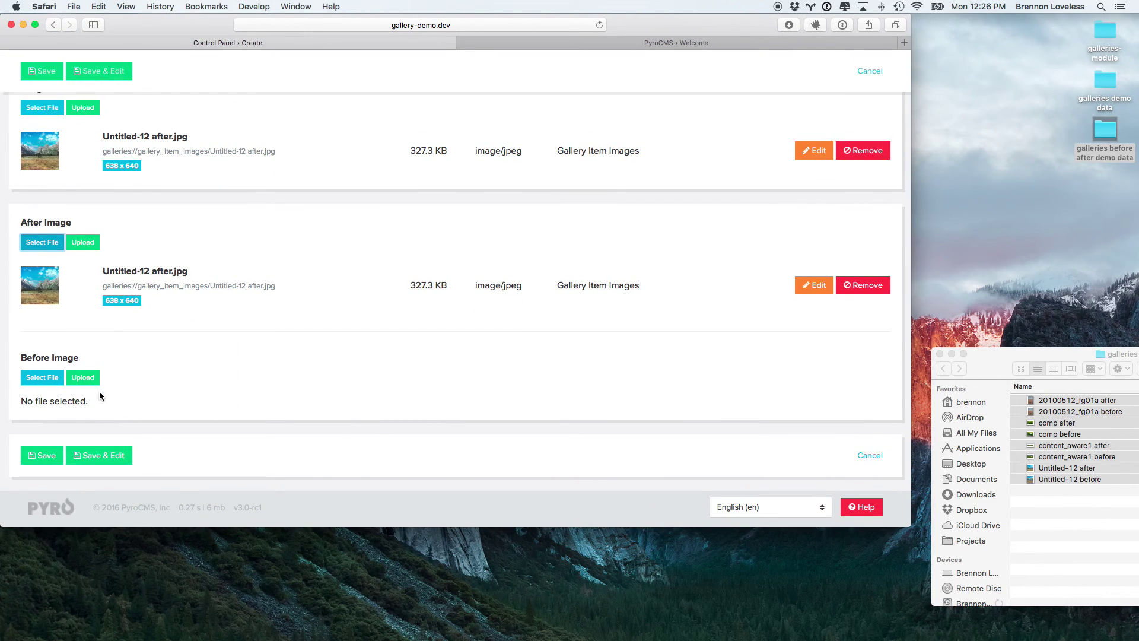
pyautogui.click(42, 377)
pyautogui.scroll(-10, 516, 391)
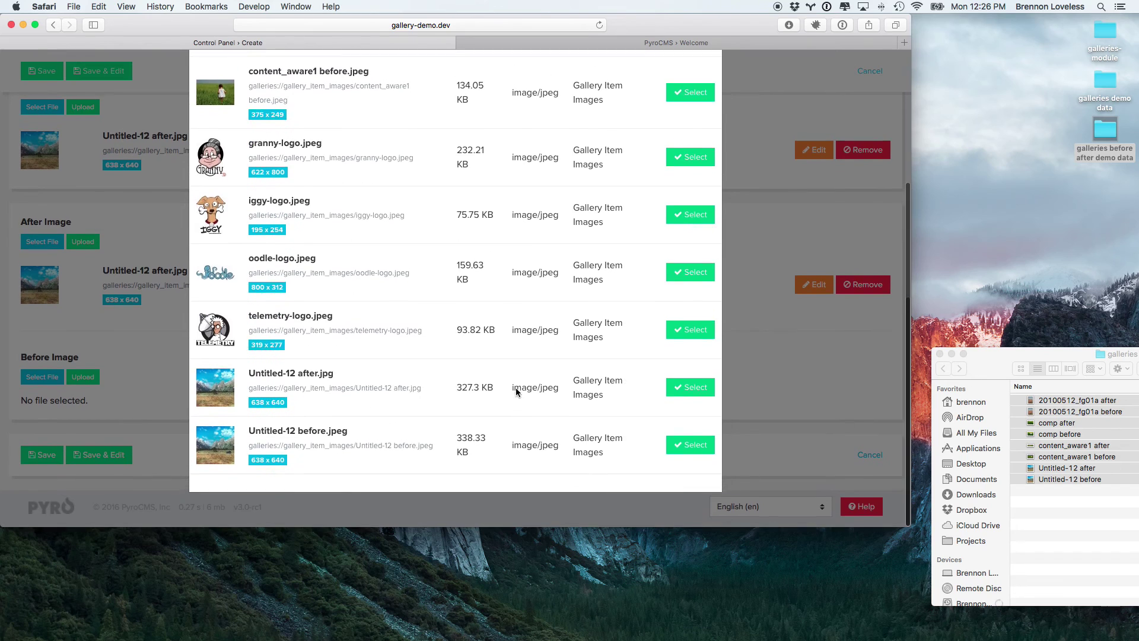
pyautogui.click(687, 462)
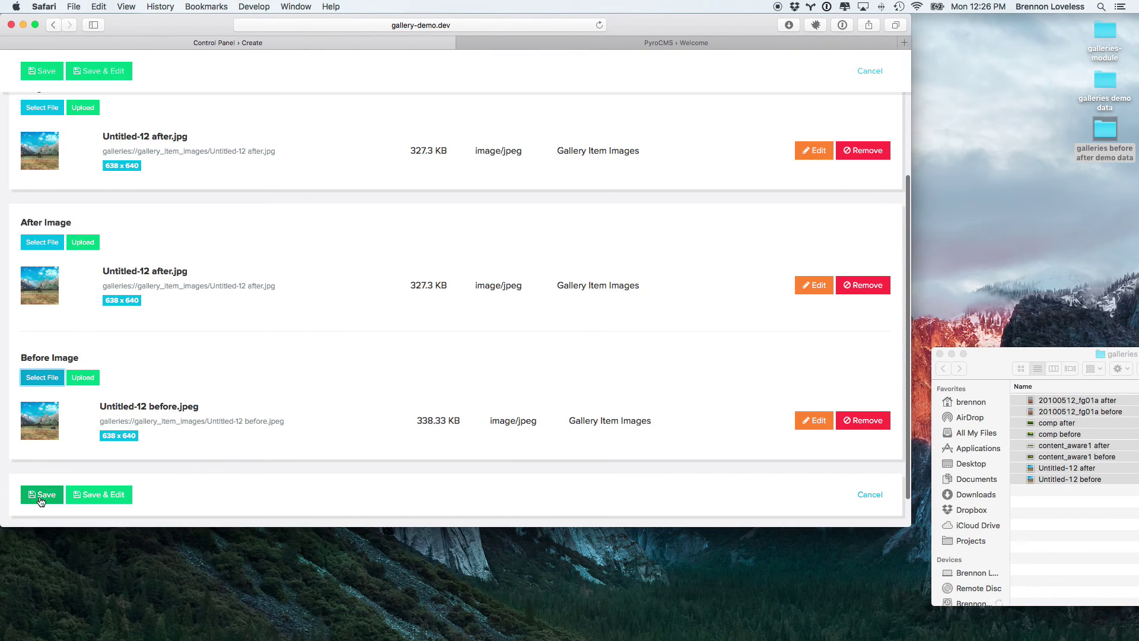
pyautogui.click(41, 496)
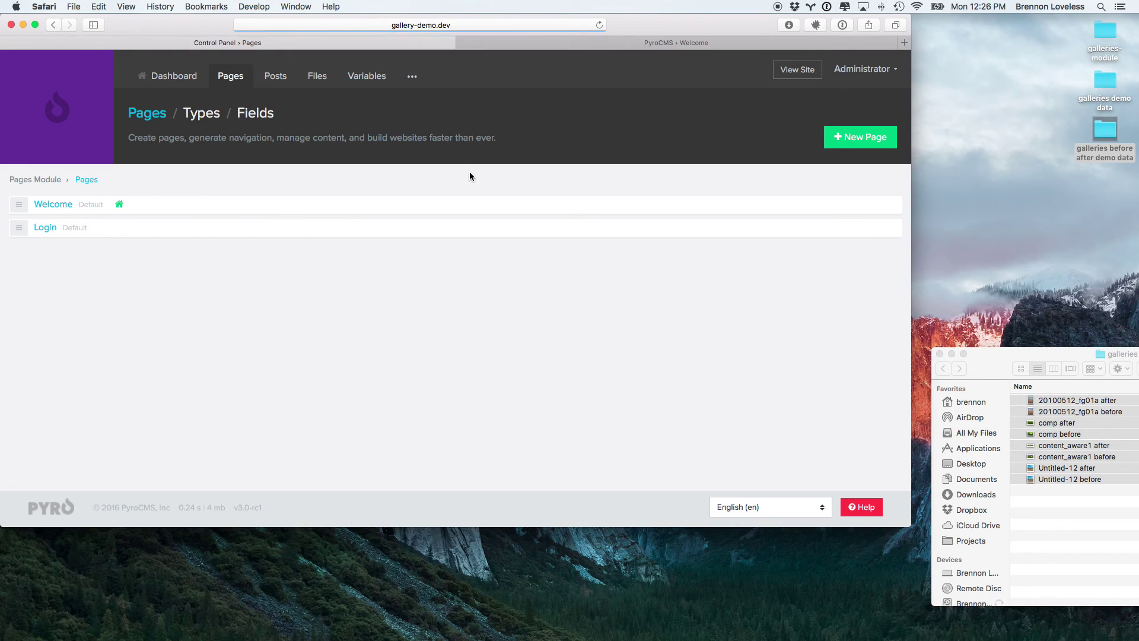
# Step: Paste the gallery embed tag into the Welcome page, changing its gallery name to 'before-and-after'
pyautogui.click(52, 206)
pyautogui.scroll(-5, 297, 321)
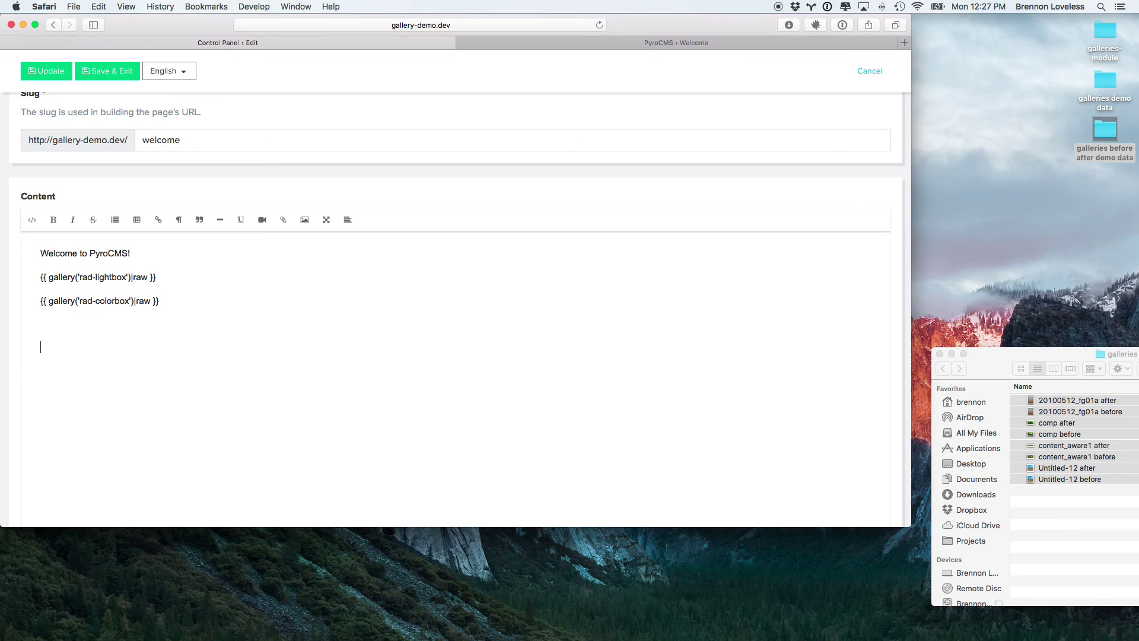
pyautogui.write("{{ gallery('rad-colorbox')|raw }}")
pyautogui.hotkey('shift', 'alt', 'Left')
pyautogui.hotkey('shift', 'alt', 'Left')
pyautogui.press('BackSpace')
pyautogui.write('before-and-after')
# Step: Save the Welcome page and reload the public site to see the before/after thumbnails
pyautogui.click(31, 72)
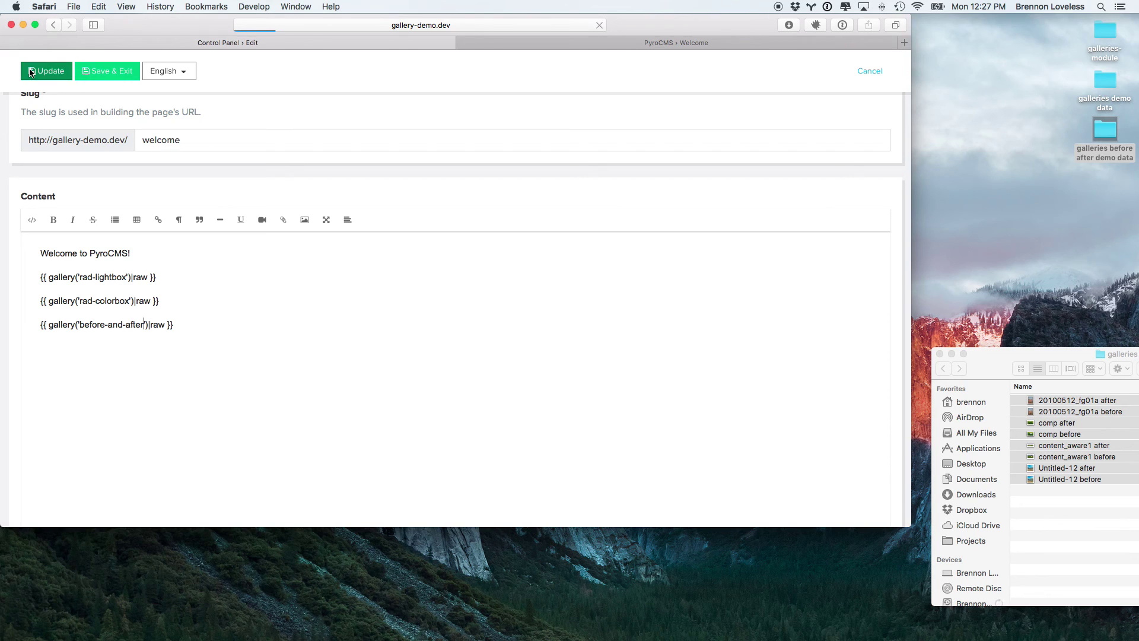
pyautogui.hotkey('ctrl', 'Tab')
pyautogui.press('super+r')
pyautogui.scroll(-2, 178, 276)
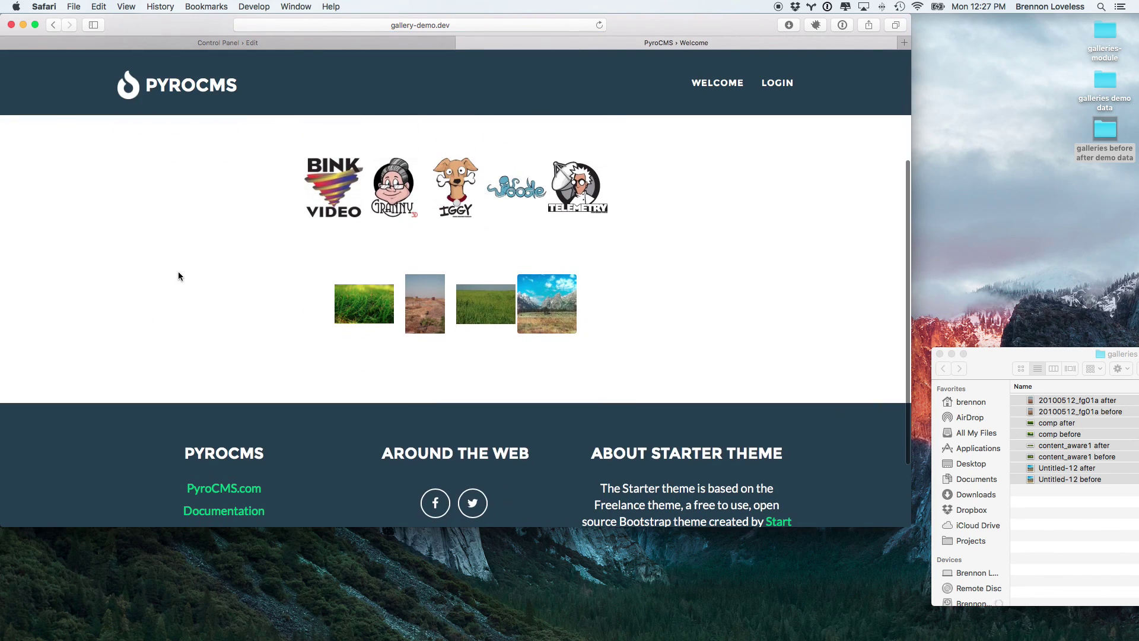
pyautogui.click(384, 326)
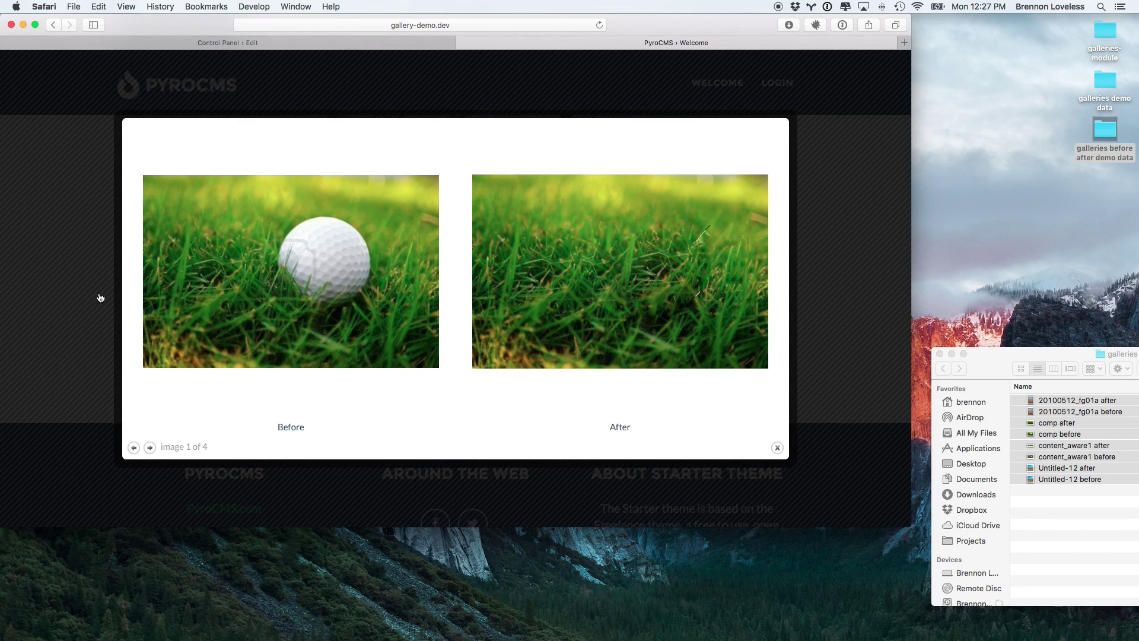
pyautogui.press('Right')
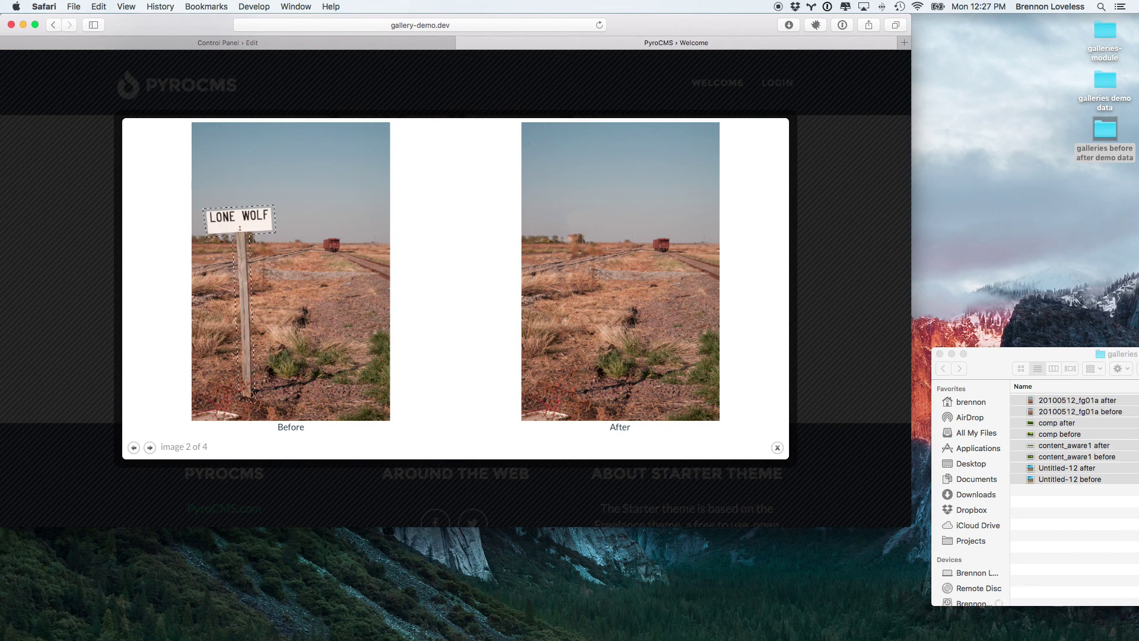
pyautogui.press('Right')
pyautogui.press('Right')
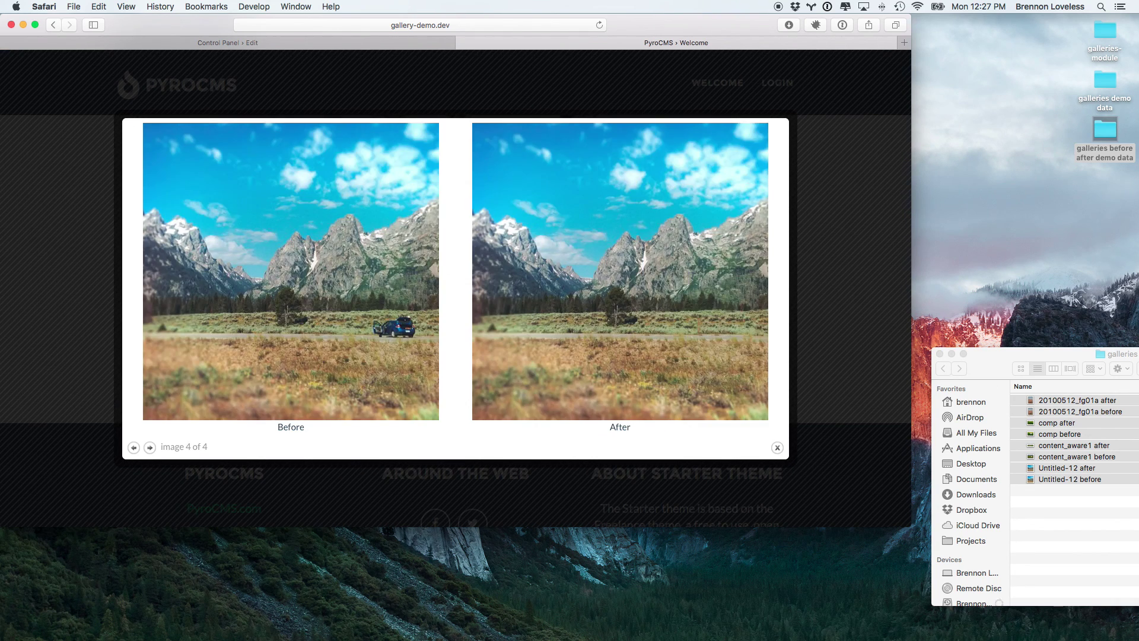
pyautogui.press('Escape')
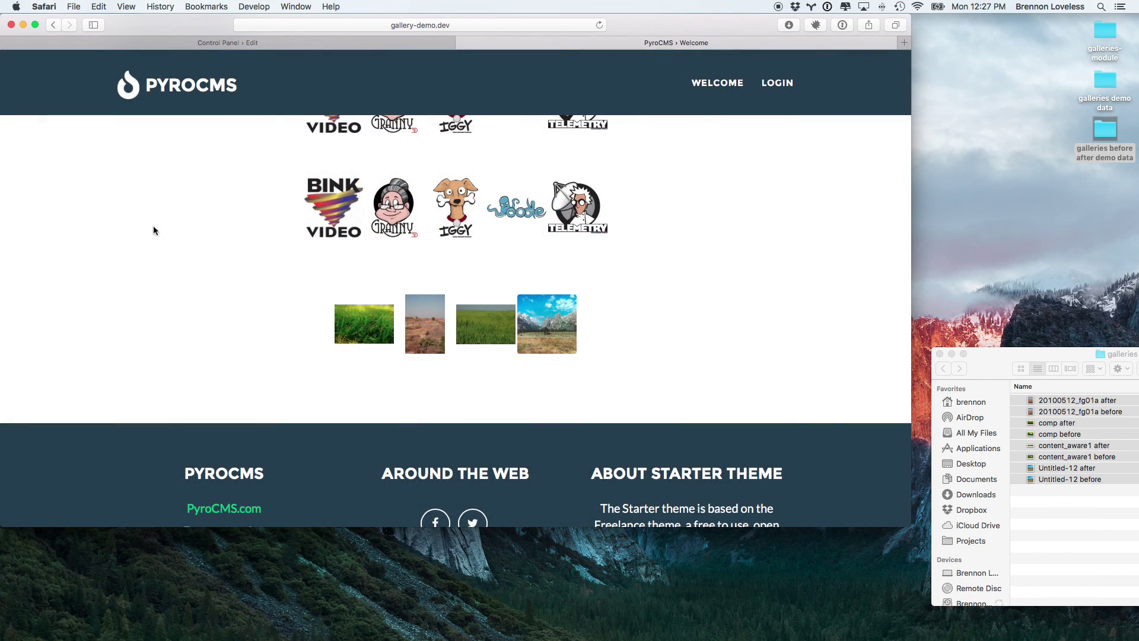
pyautogui.scroll(2, 444, 153)
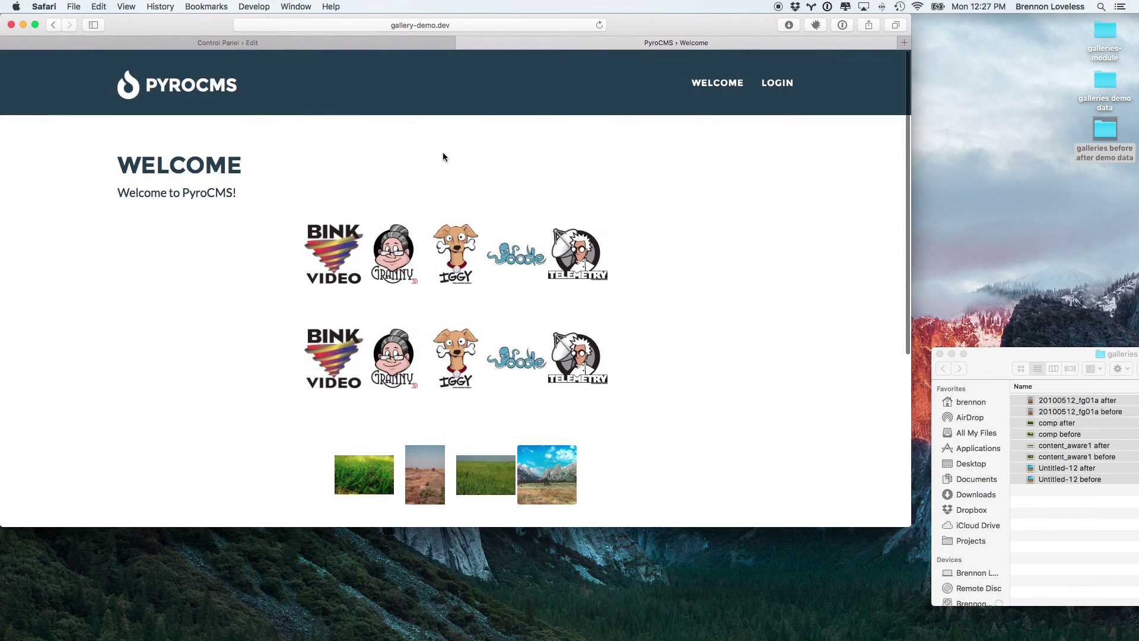